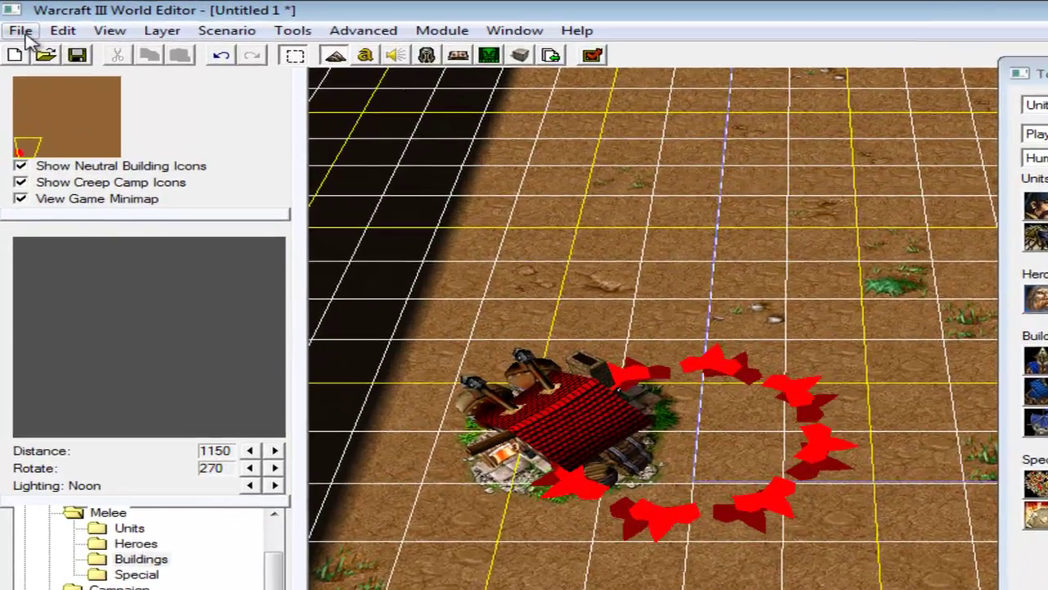
Create a new 64 x 64 Lordaeron Summer map with a Dirt initial tile.
left_click(18, 24)
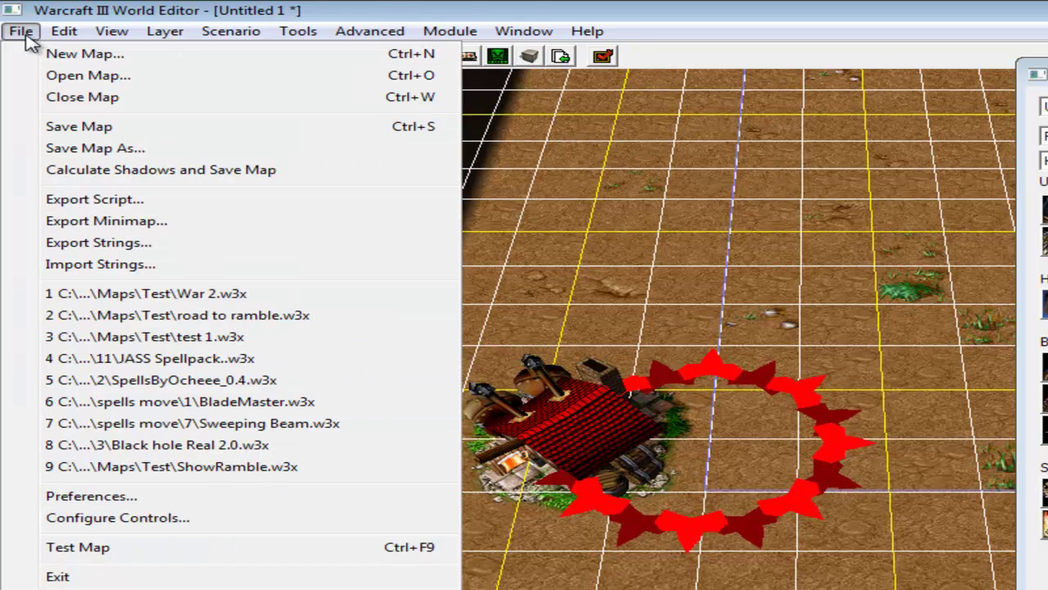
left_click(92, 56)
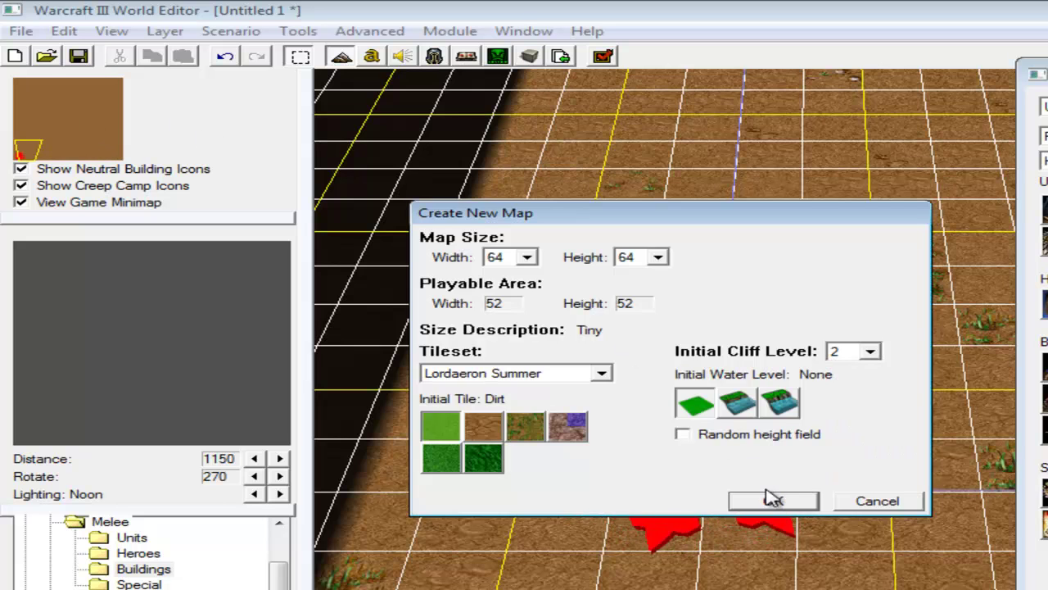
left_click(774, 502)
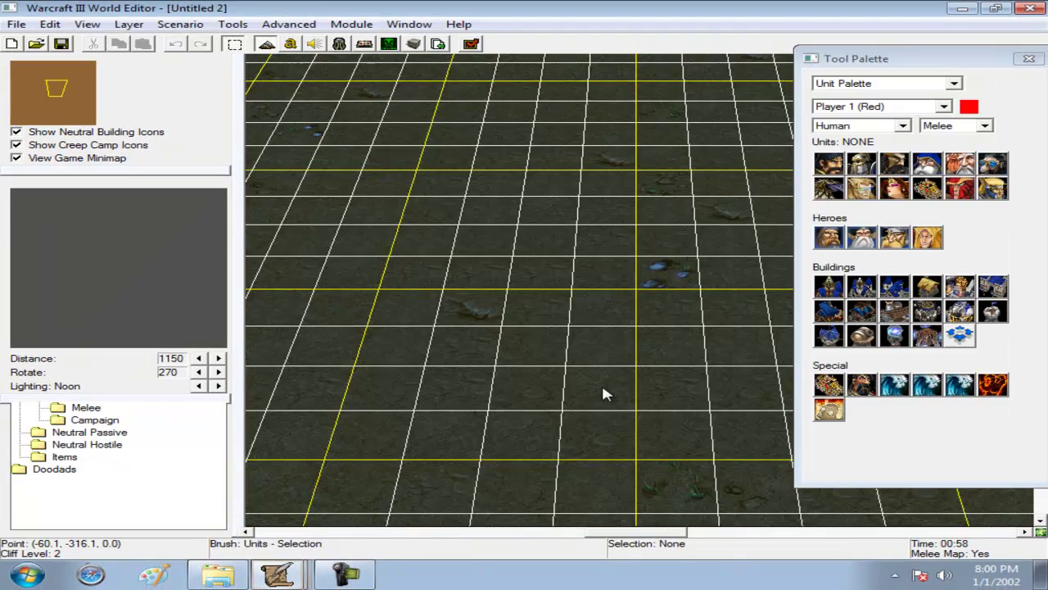
Switch to the Region Palette and draw the rectangle Region 000 on the terrain.
right_click_drag(578, 355, 426, 235)
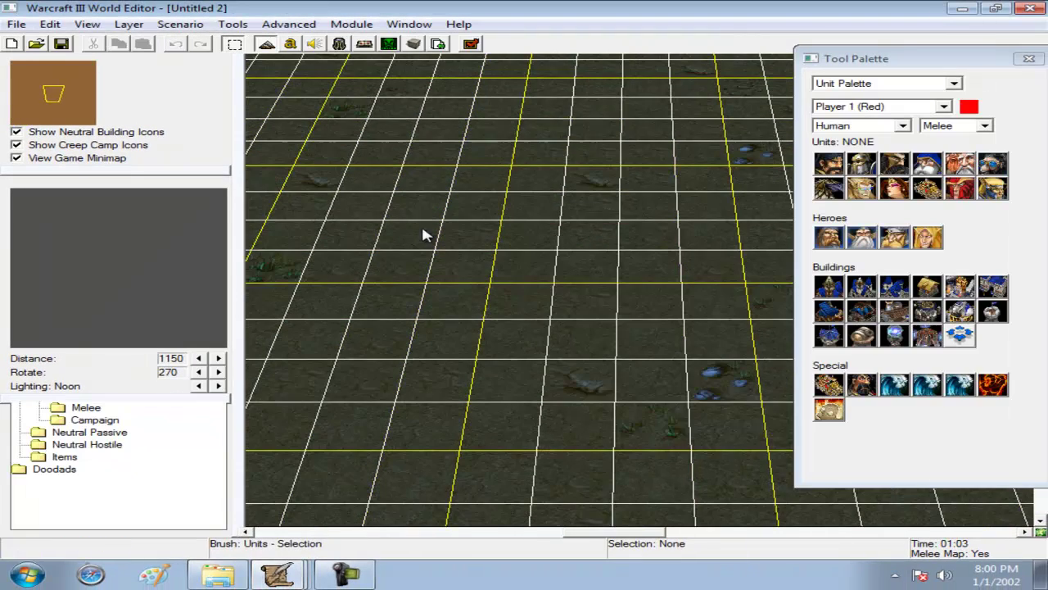
scroll(655, 363, "down", 5)
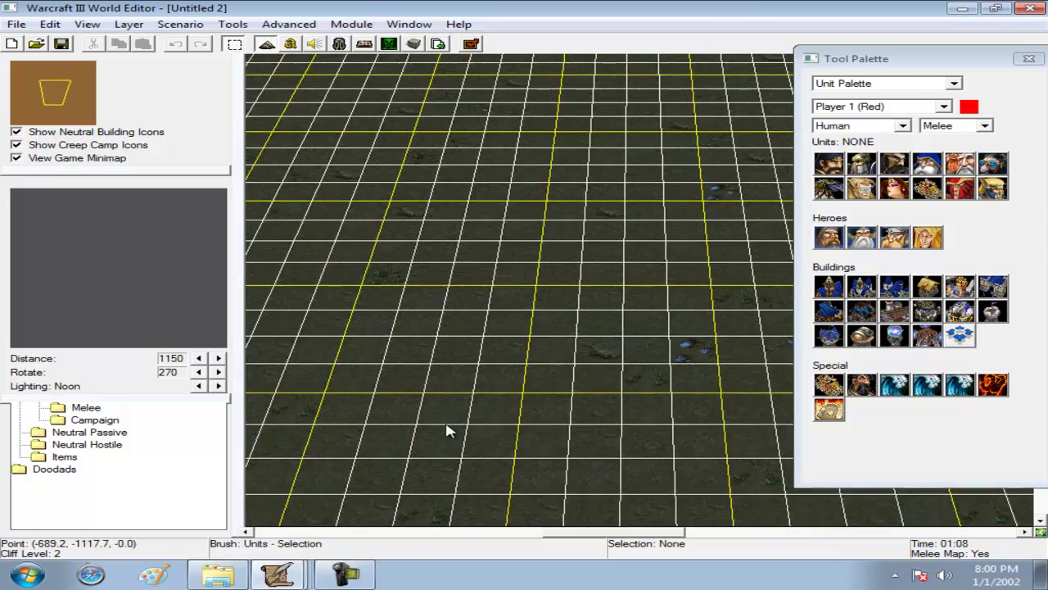
key("Left")
key("Down")
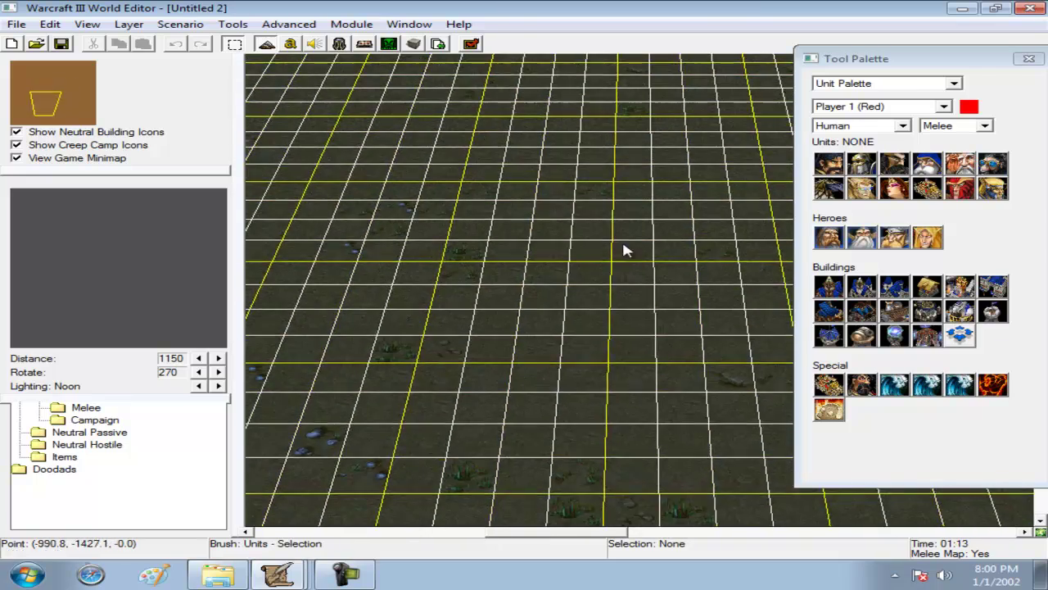
right_click_drag(799, 238, 613, 307)
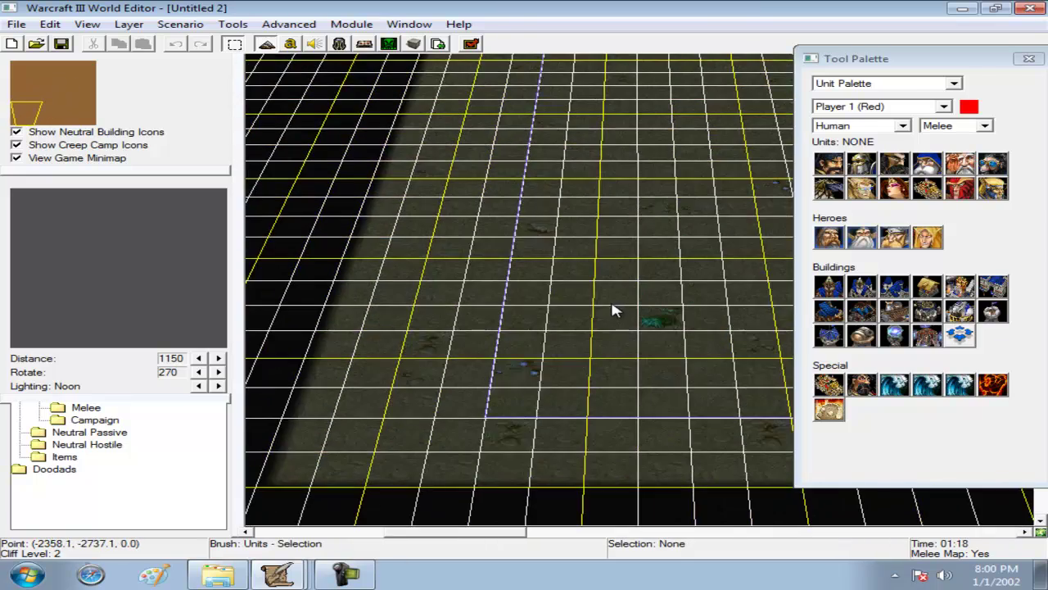
left_click(837, 100)
left_click(851, 83)
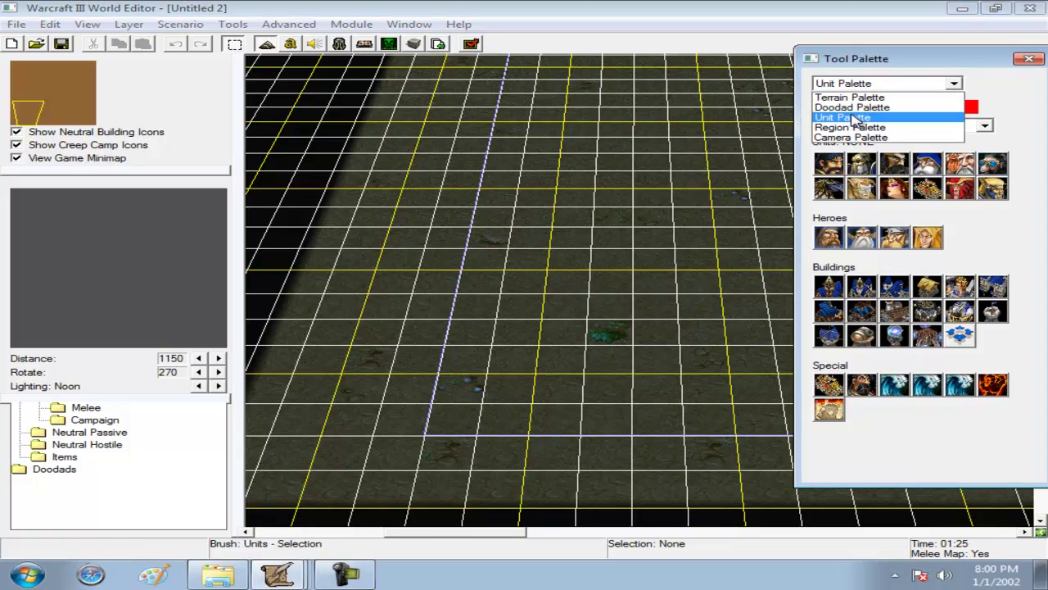
left_click(857, 128)
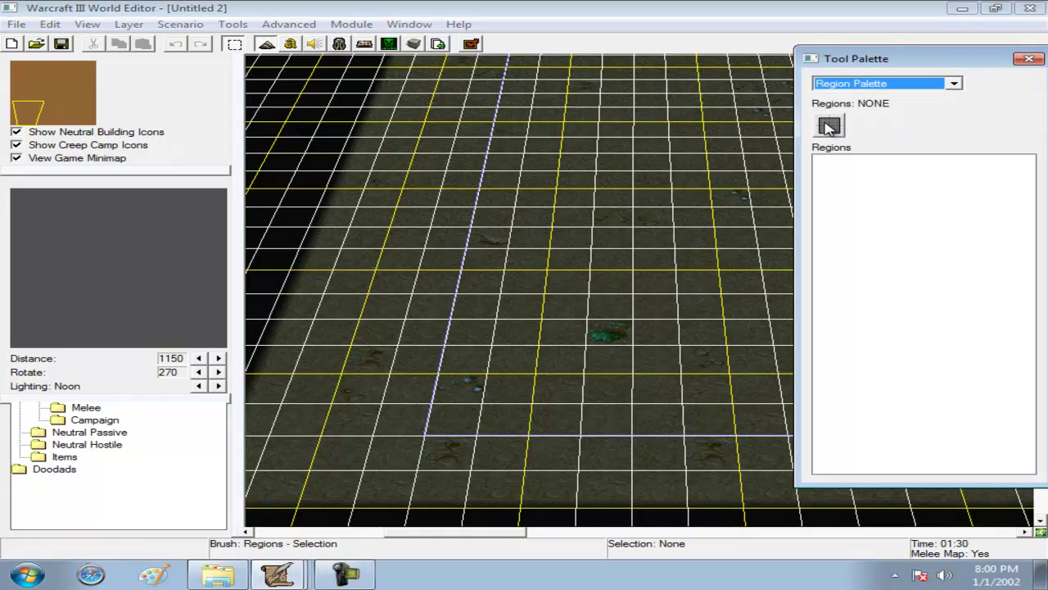
left_click(829, 127)
right_click_drag(681, 123, 470, 238)
left_click_drag(441, 238, 619, 326)
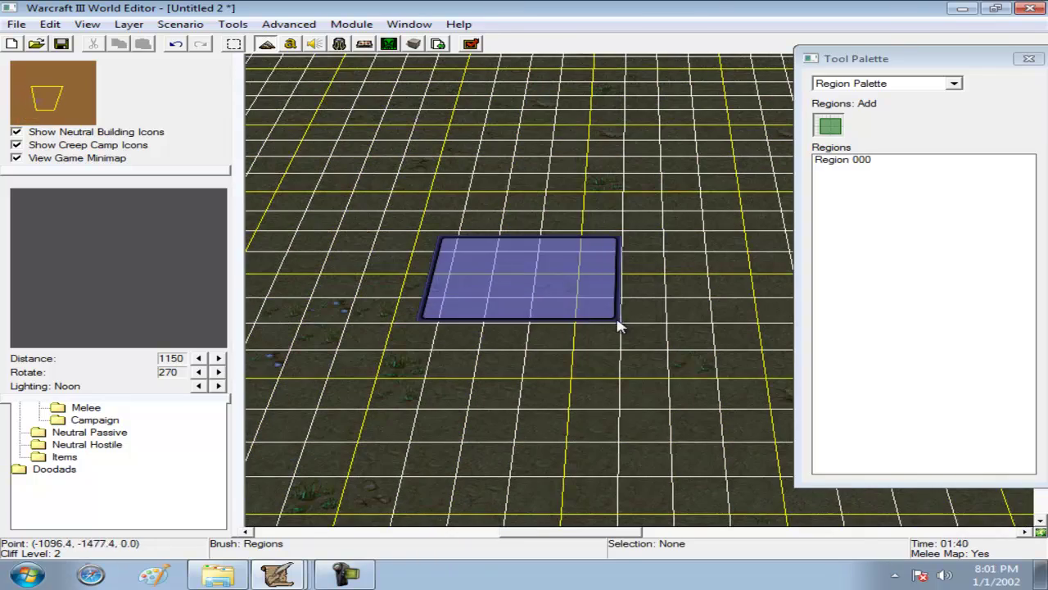
Place Player 1's red start location next to Region 000 from the Unit Palette.
right_click_drag(619, 326, 457, 396)
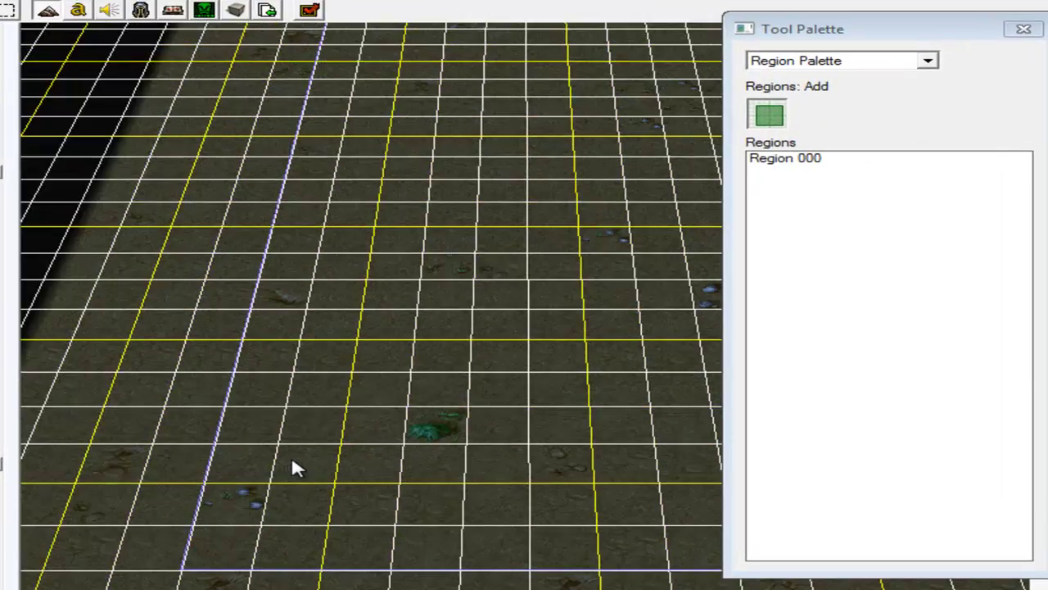
right_click_drag(292, 461, 515, 330)
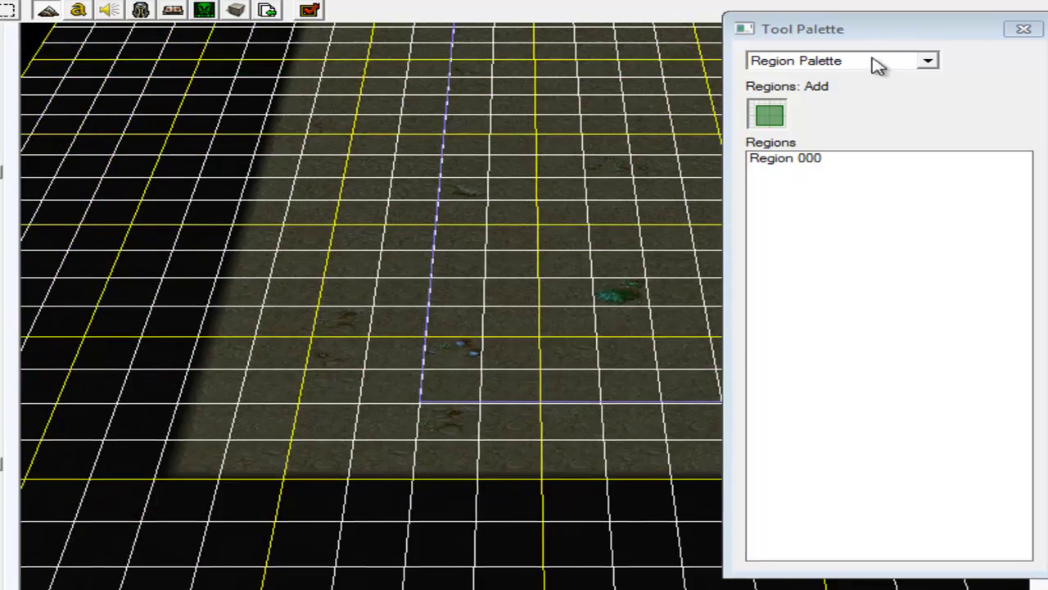
left_click(878, 65)
left_click(799, 113)
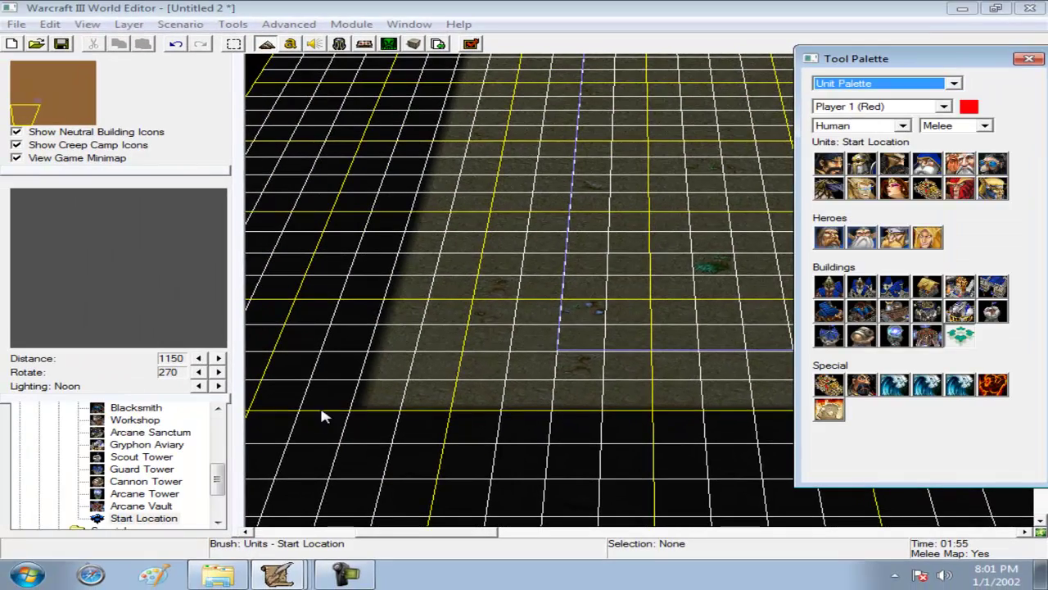
left_click(490, 322)
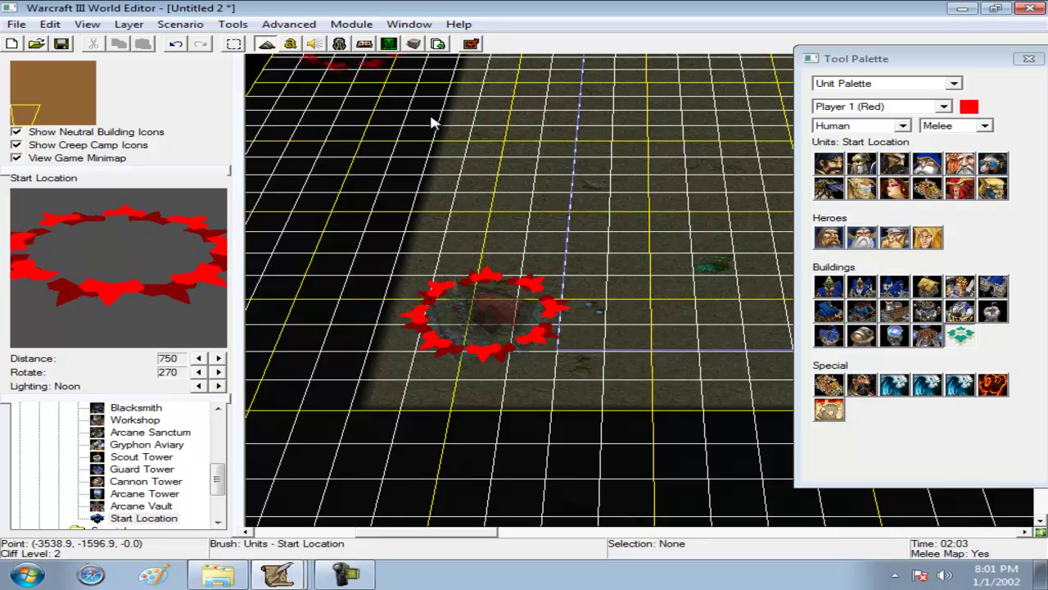
Open the Object Editor and browse the Human and Neutral Passive ability folders.
left_click(339, 43)
left_click(186, 150)
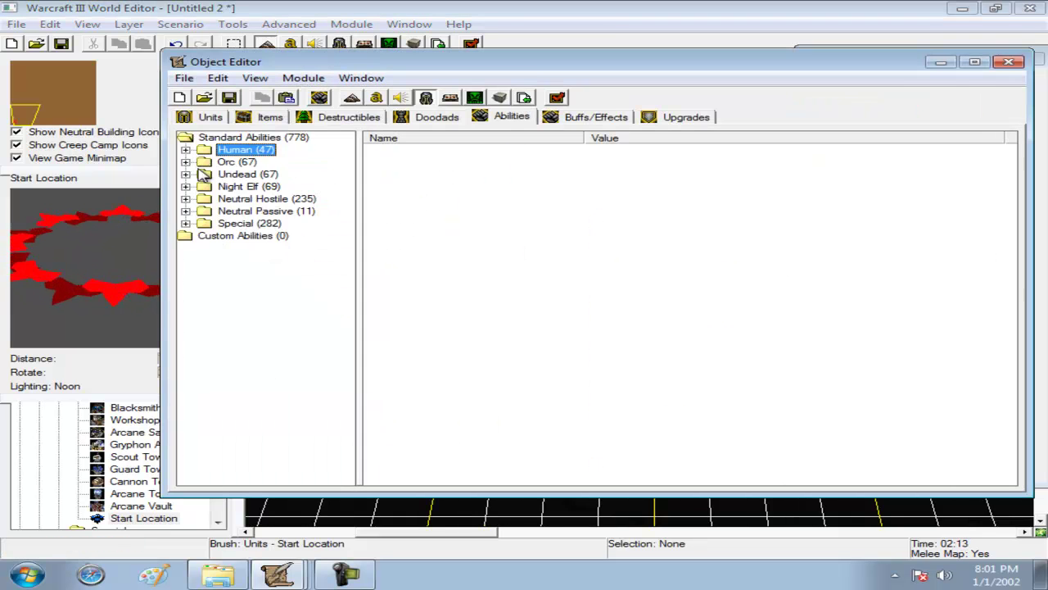
left_click(186, 212)
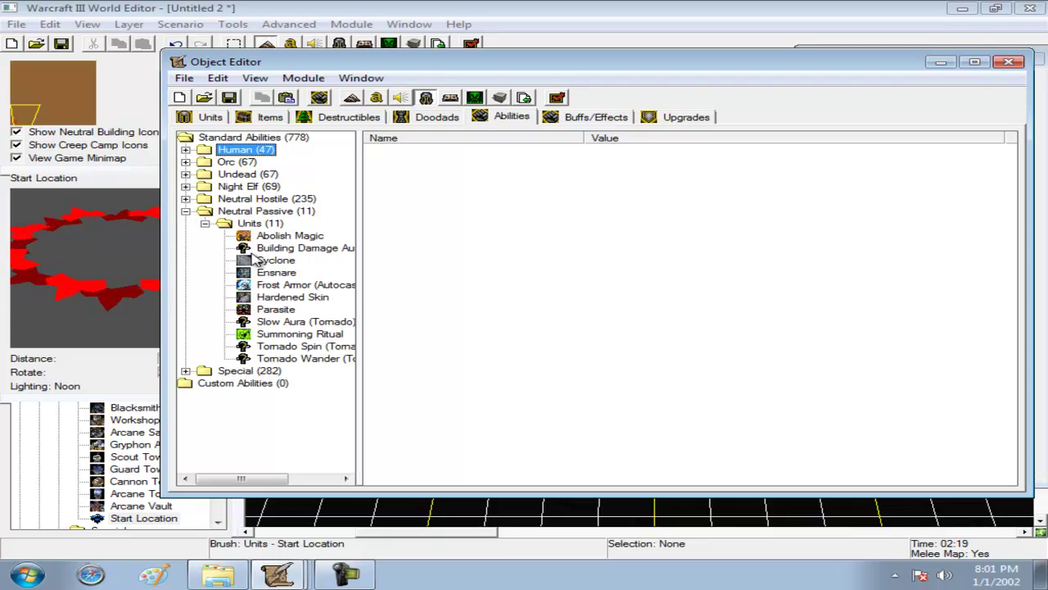
left_click(204, 224)
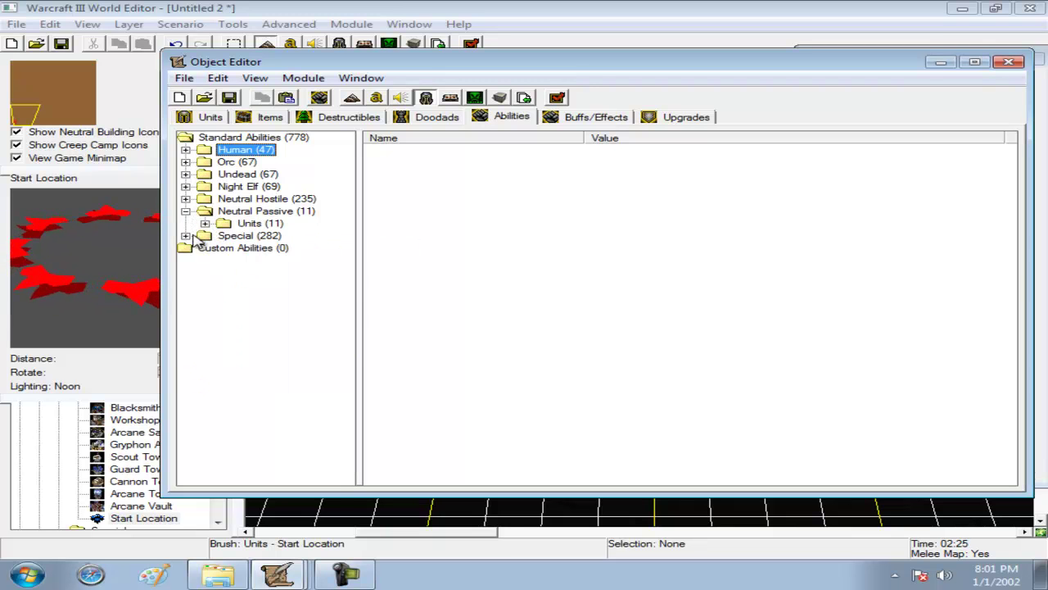
left_click(205, 224)
left_click(205, 224)
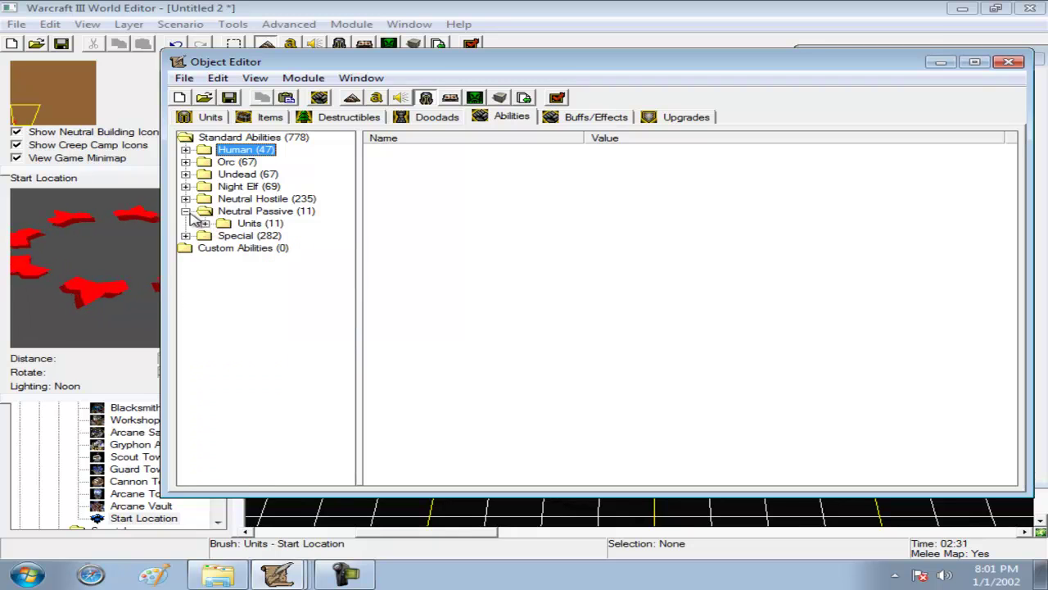
left_click(186, 212)
In Units, expand Neutral Passive > Melee > Buildings and select the Tavern.
left_click(210, 117)
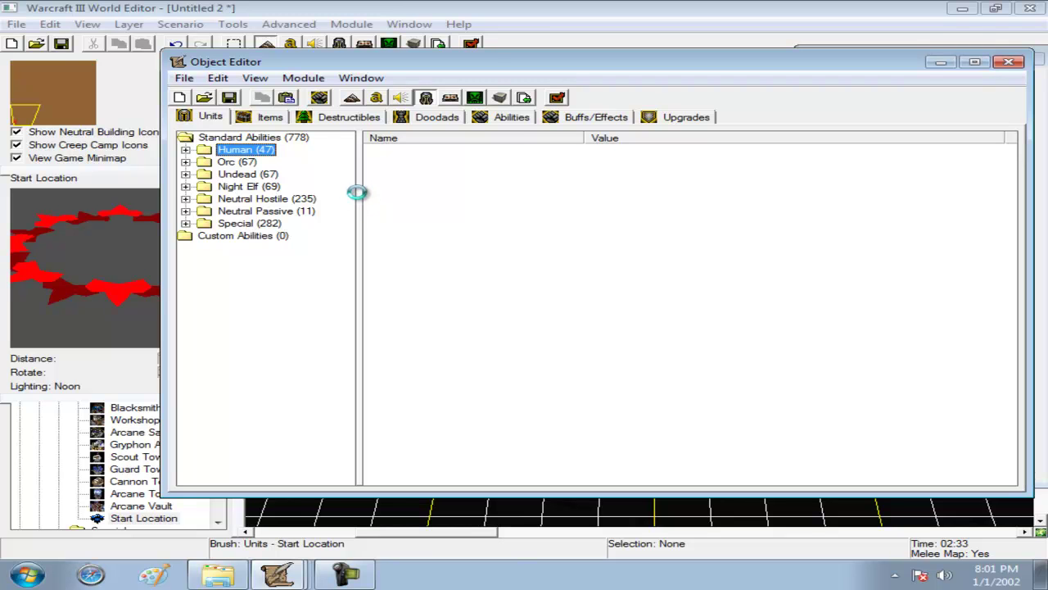
left_click(186, 150)
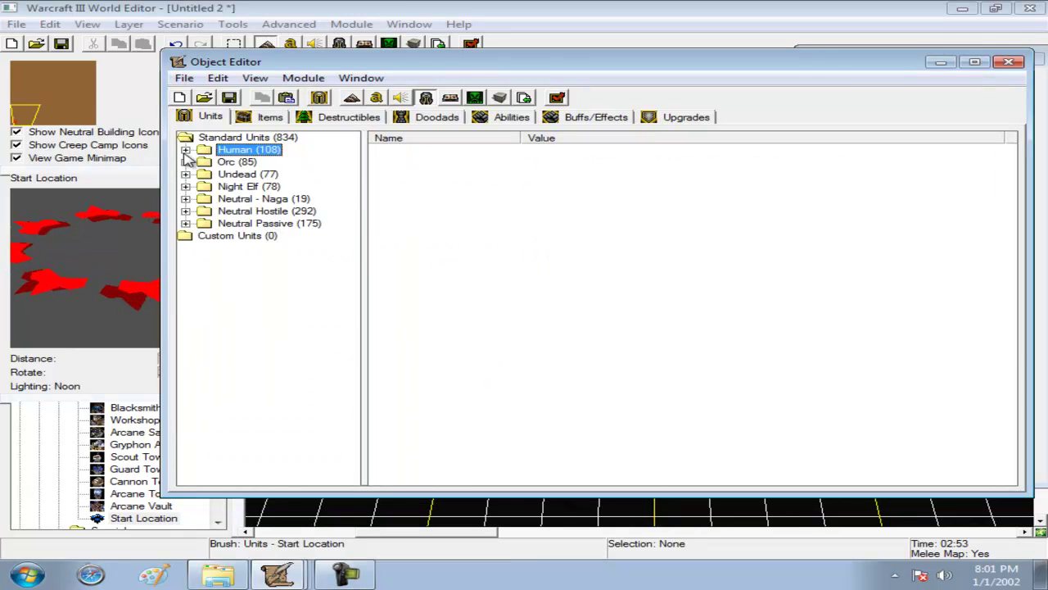
left_click(191, 223)
left_click(185, 137)
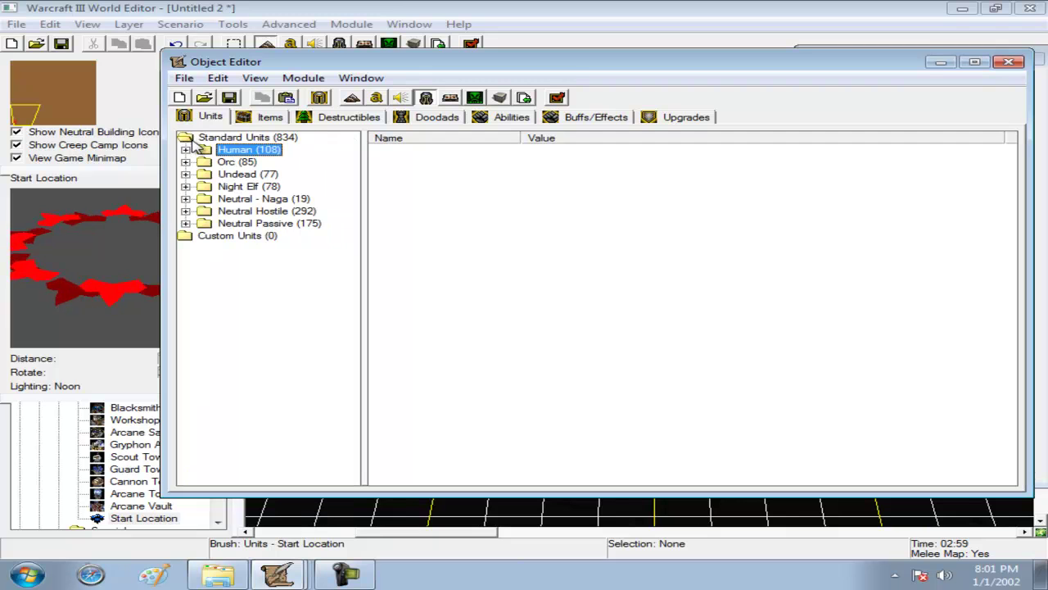
left_click(187, 222)
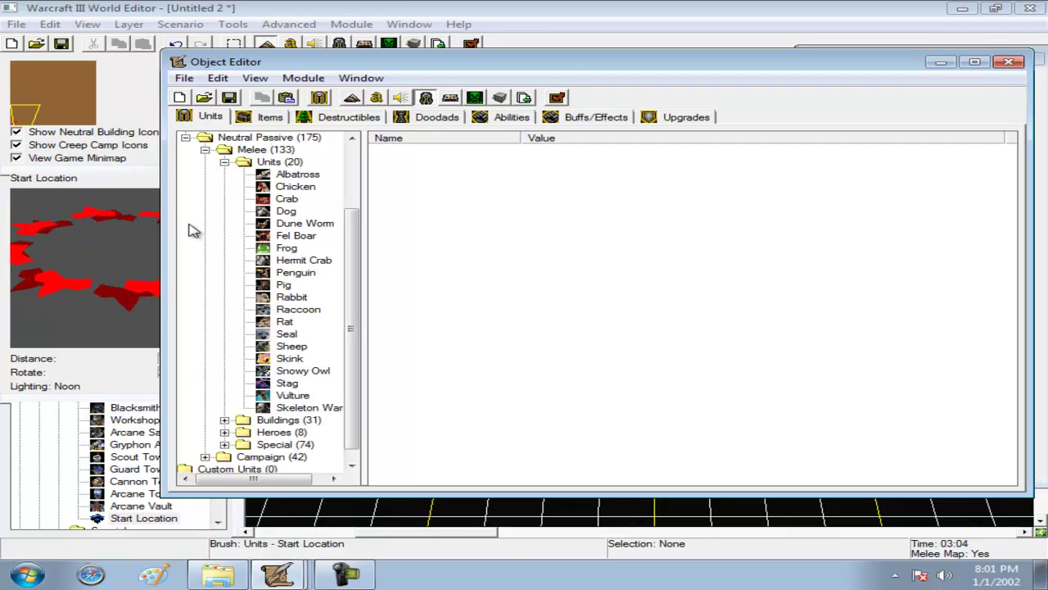
left_click(224, 162)
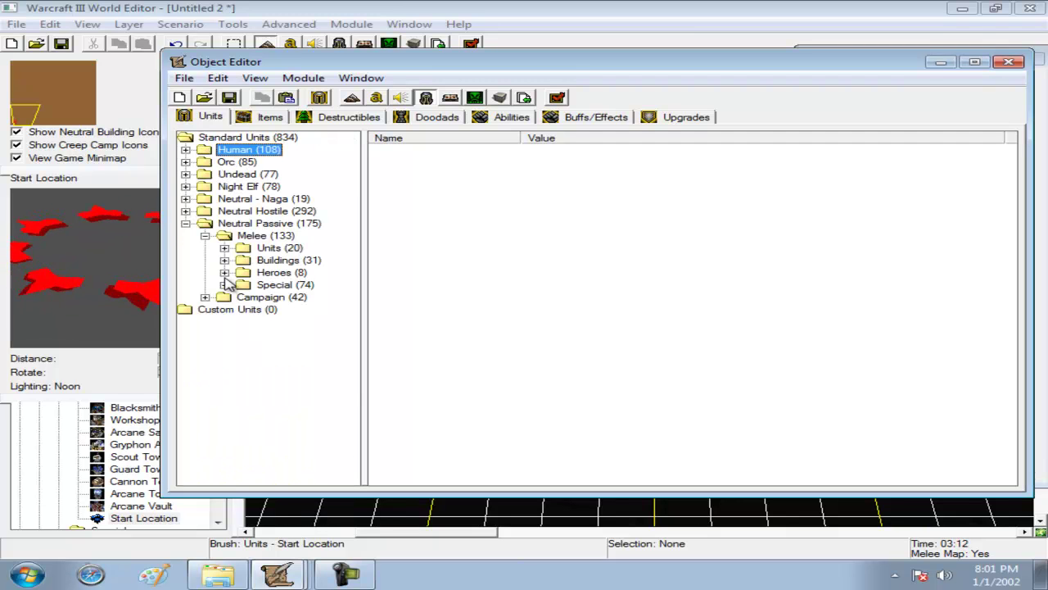
left_click(225, 259)
left_click(307, 309)
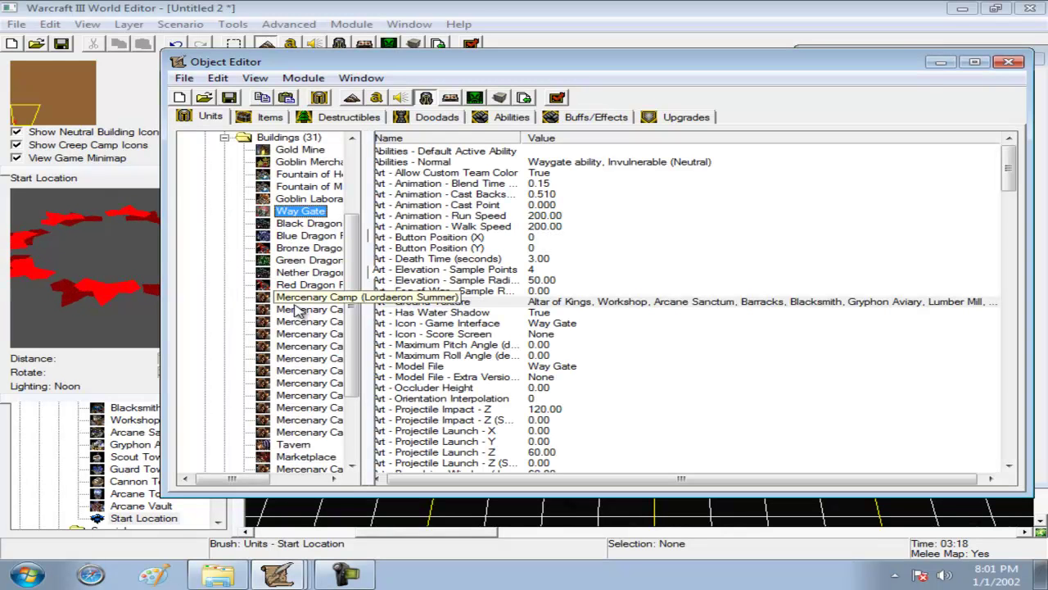
left_click(297, 444)
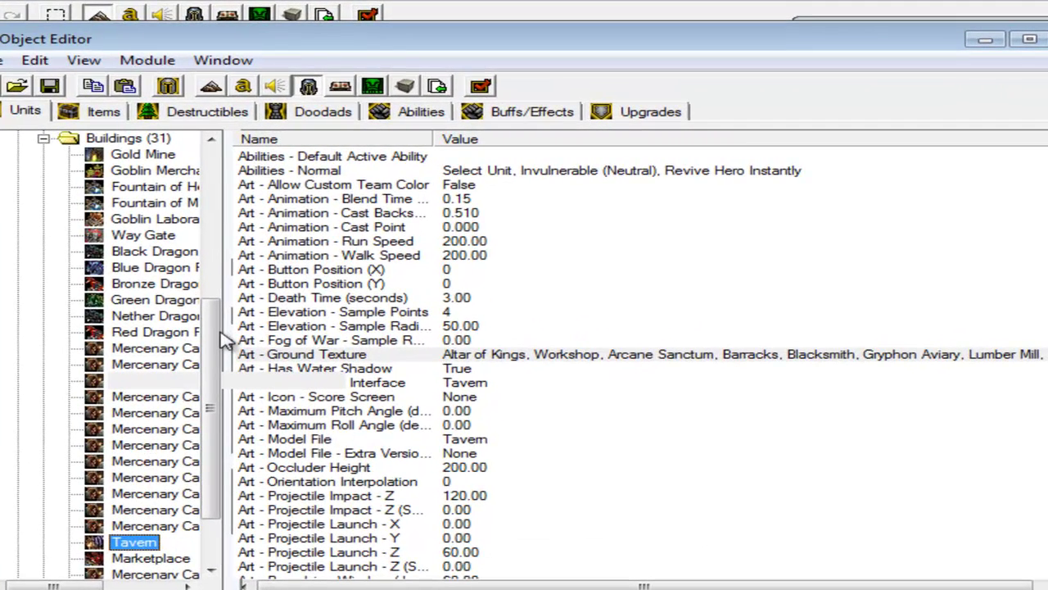
scroll(221, 340, "up", 10)
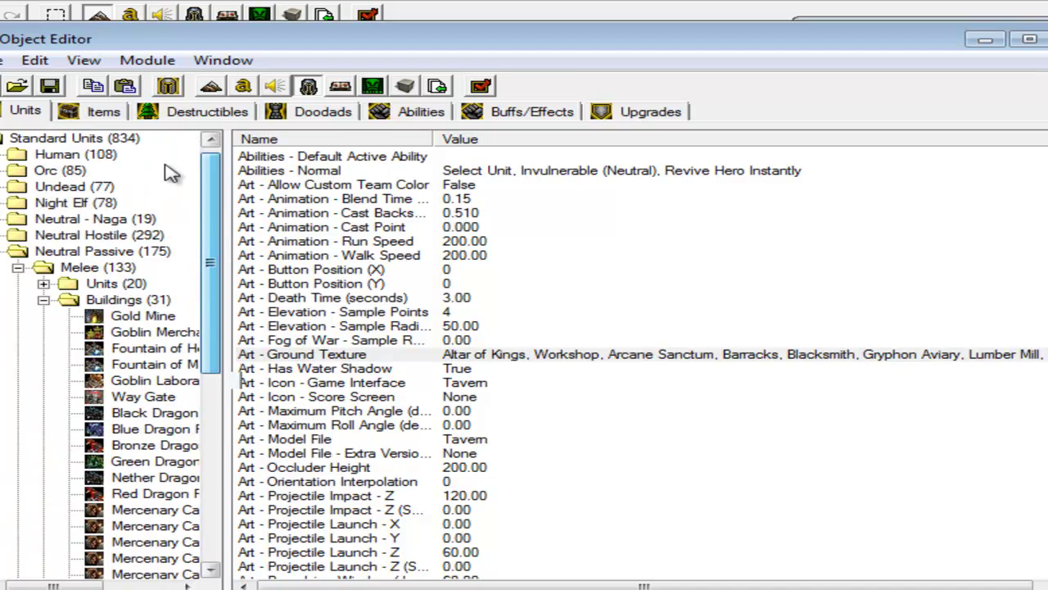
Empty the custom Tavern's normal abilities list, including Revive Hero Instantly.
double_click(28, 250)
left_click(573, 184)
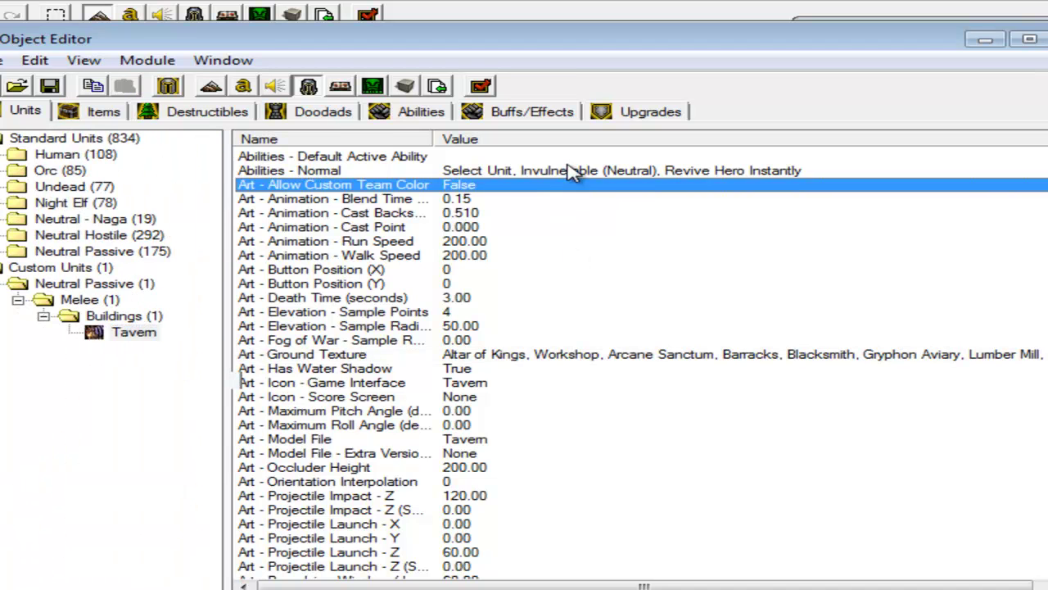
double_click(574, 171)
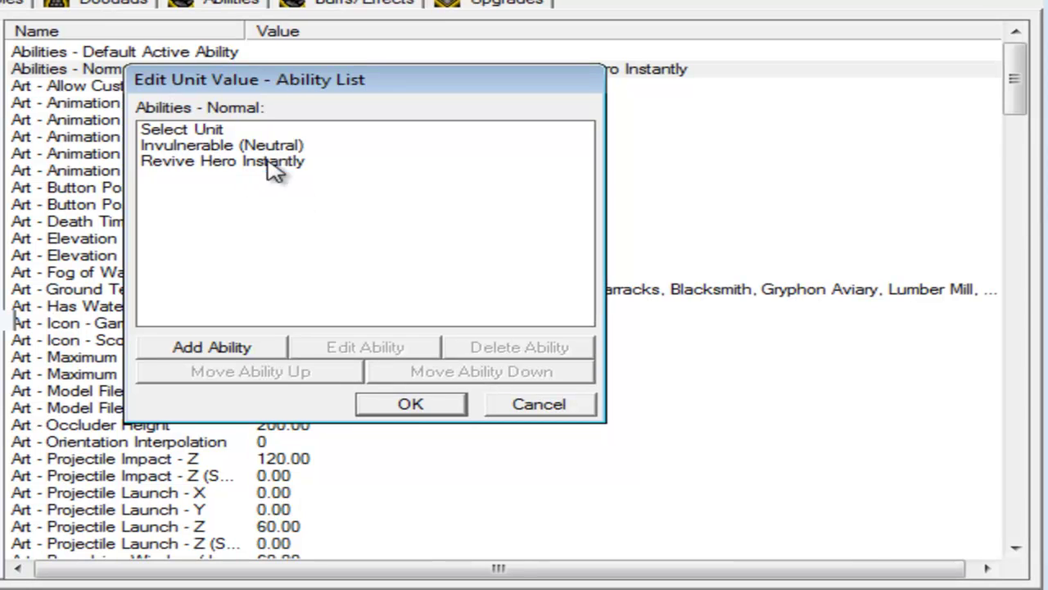
left_click(274, 168)
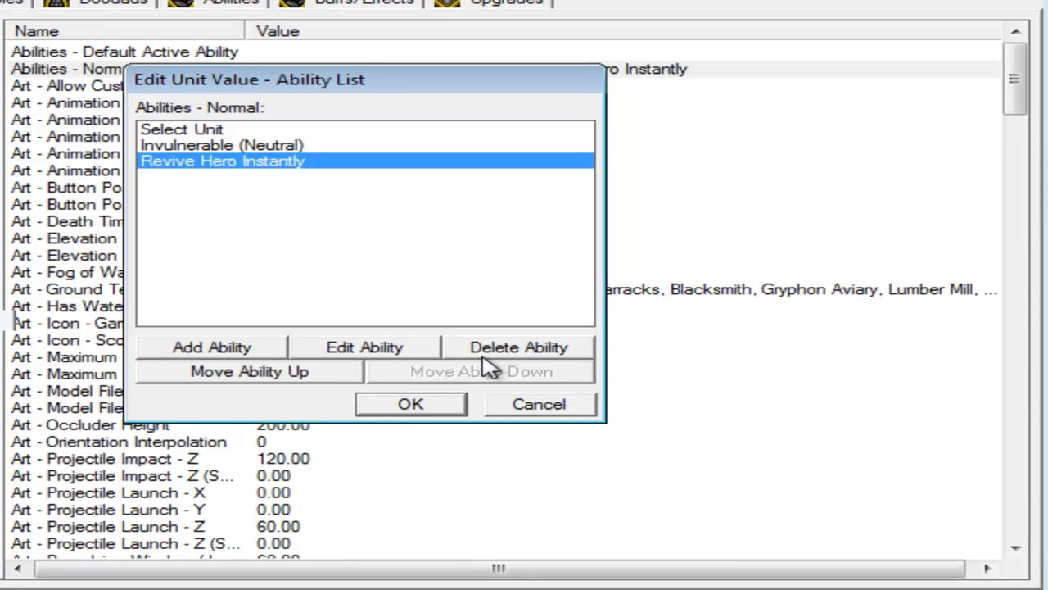
left_click(488, 350)
left_click(488, 351)
left_click(488, 351)
left_click(410, 404)
left_click(425, 295)
Review the Tavern's ground texture, description and revive dead heroes fields without changing them.
double_click(426, 294)
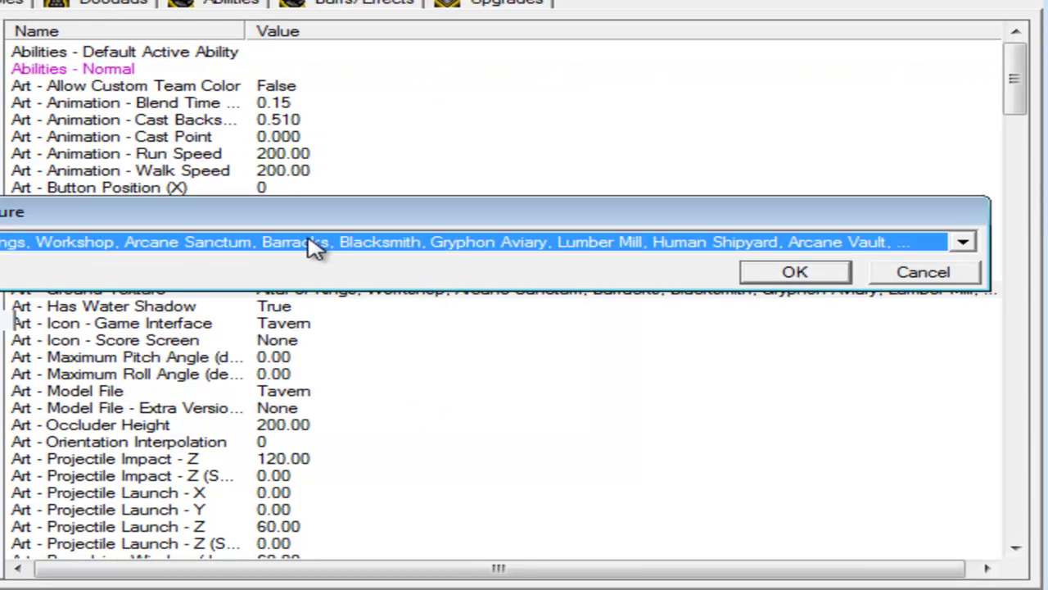
left_click(753, 274)
left_click(458, 340)
scroll(459, 426, "down", 20)
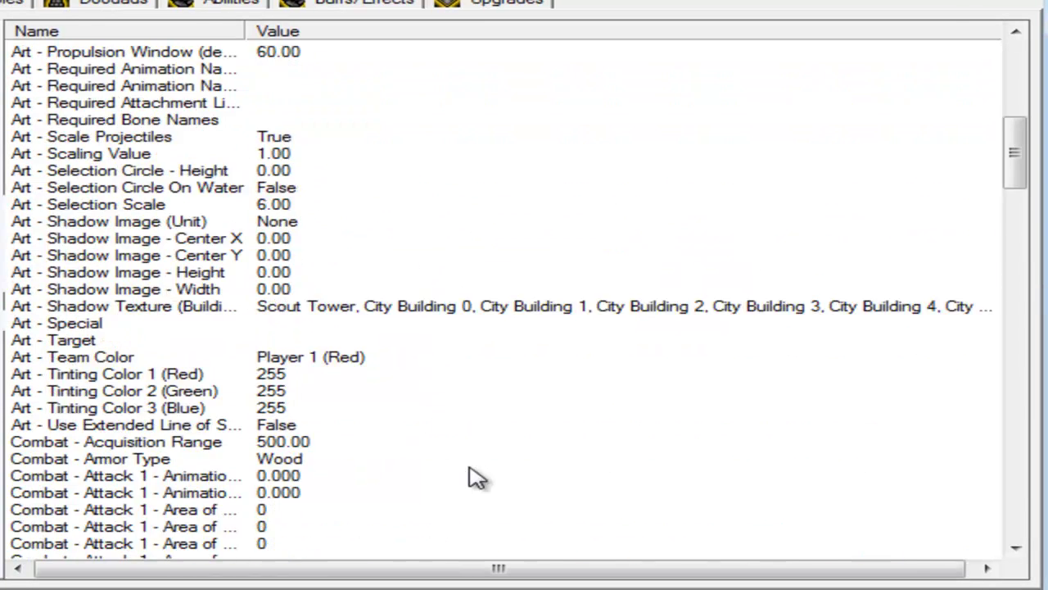
left_click_drag(1015, 309, 1023, 540)
left_click_drag(1018, 468, 1018, 502)
left_click(393, 467)
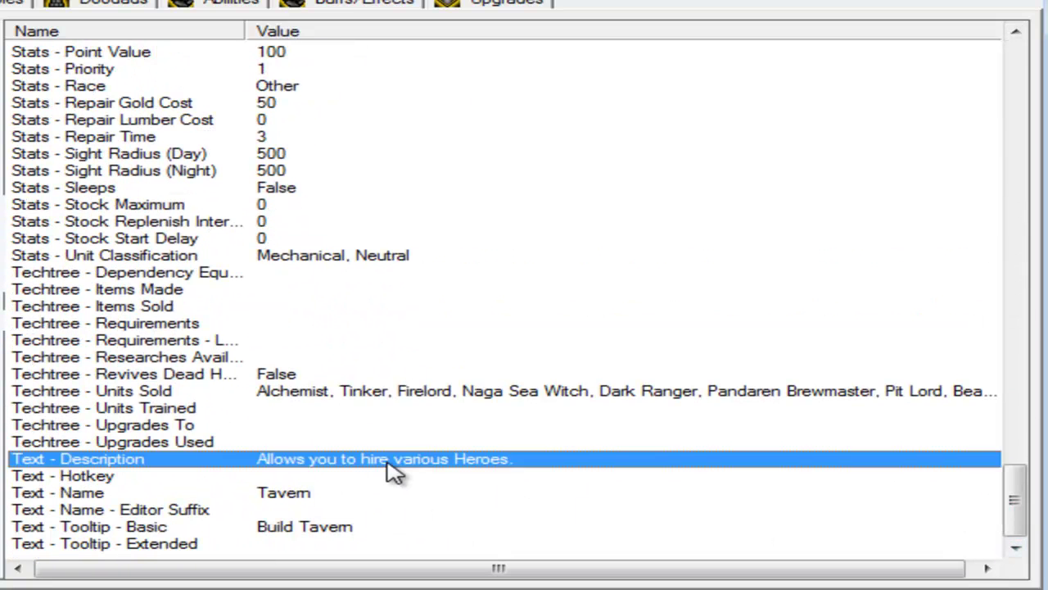
double_click(393, 471)
left_click(581, 320)
double_click(488, 375)
left_click(443, 275)
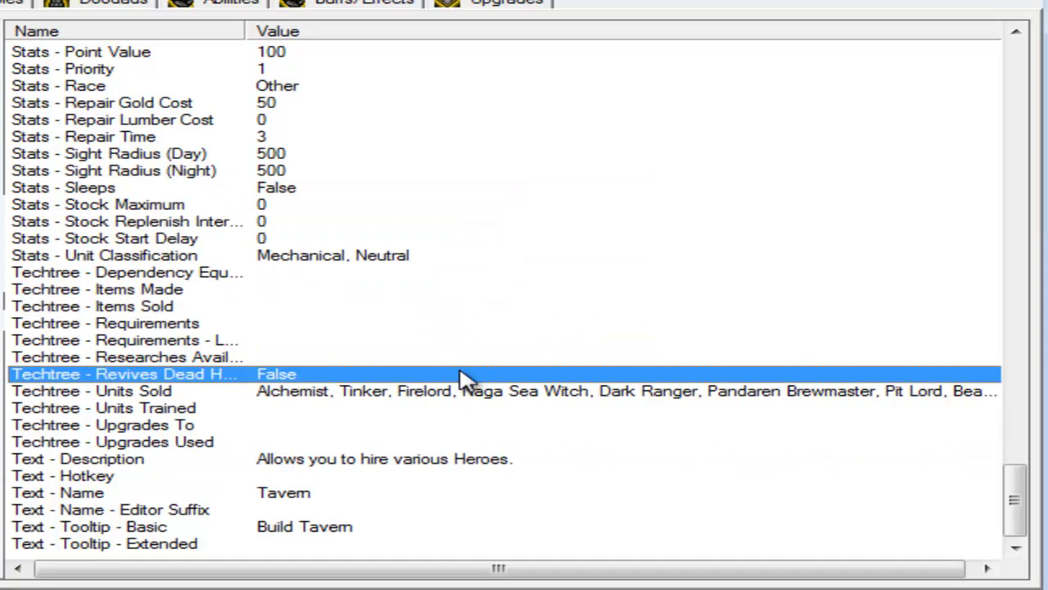
Delete Beastmaster and every other hero from Techtree - Units Sold, leaving it empty.
double_click(465, 392)
left_click(223, 240)
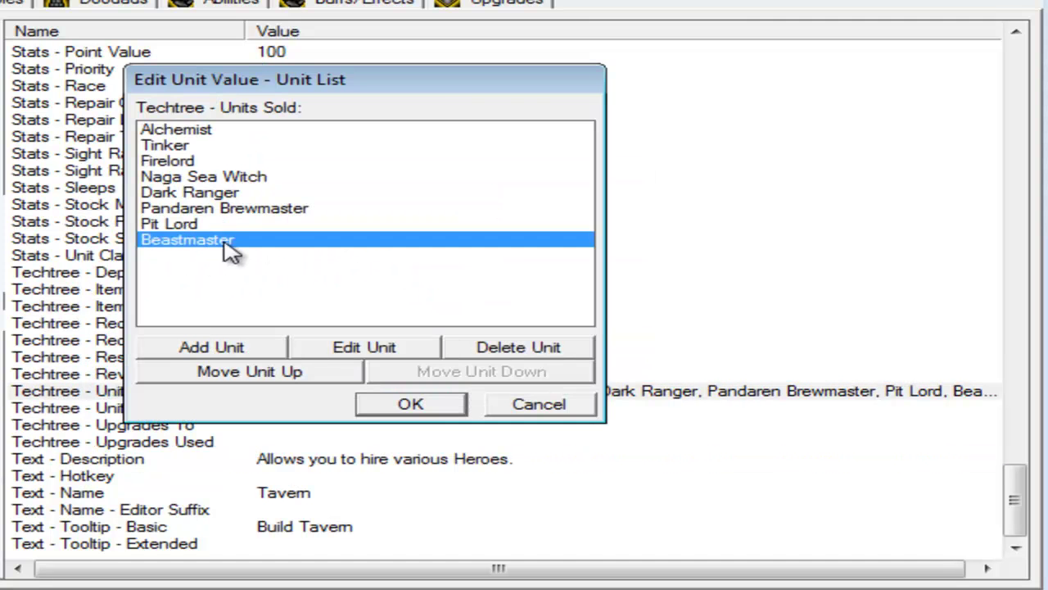
left_click(467, 347)
left_click(467, 347)
left_click(467, 347)
left_click(468, 347)
left_click(468, 347)
left_click(467, 348)
left_click(468, 347)
left_click(468, 348)
left_click(380, 402)
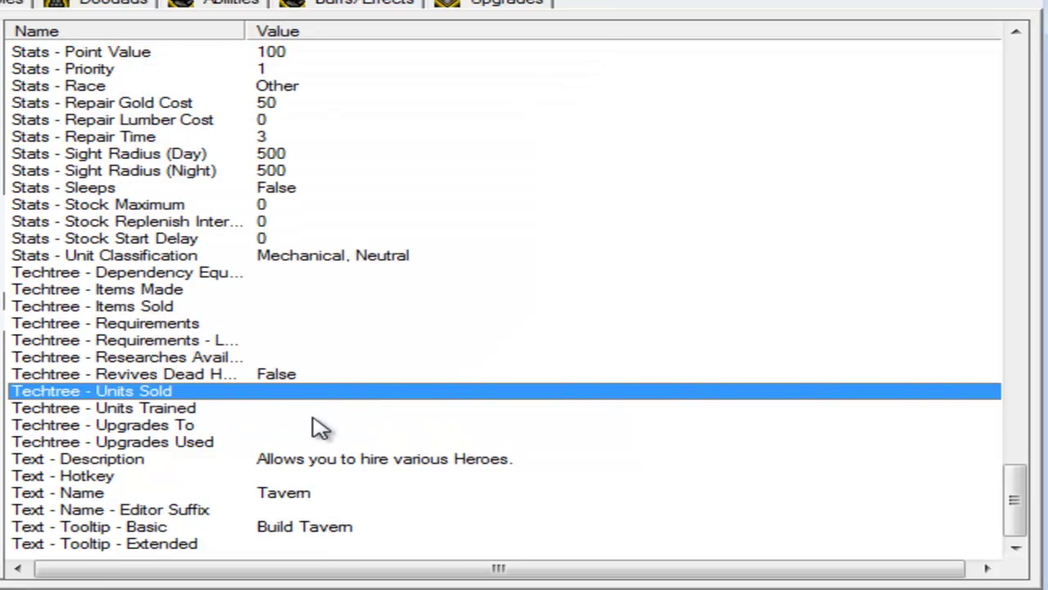
scroll(957, 437, "up", 4)
left_click_drag(1012, 459, 1008, 74)
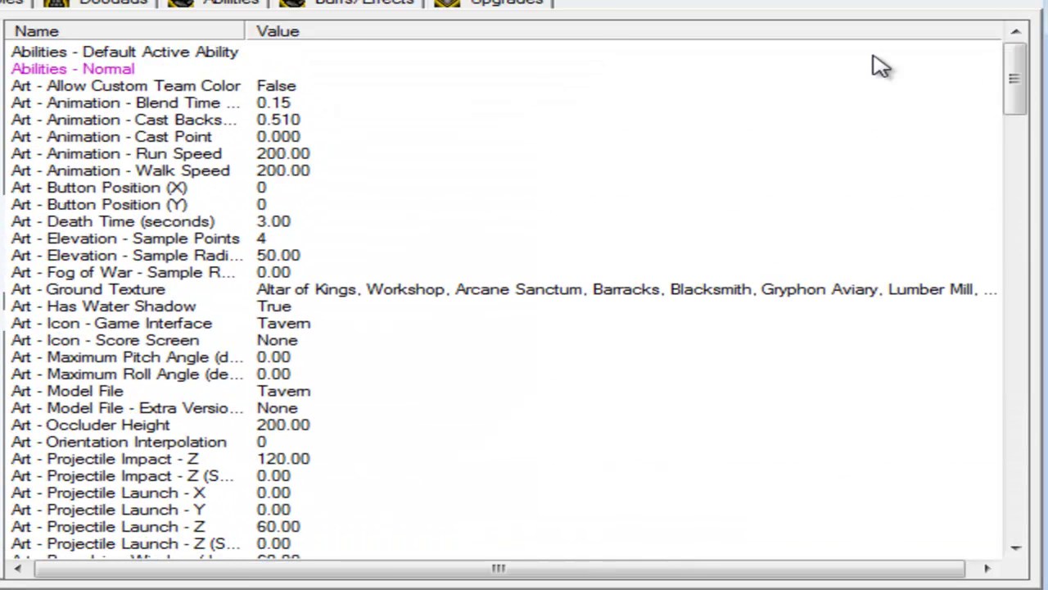
In the Abilities tab, start a New Custom Ability.
left_click(229, 6)
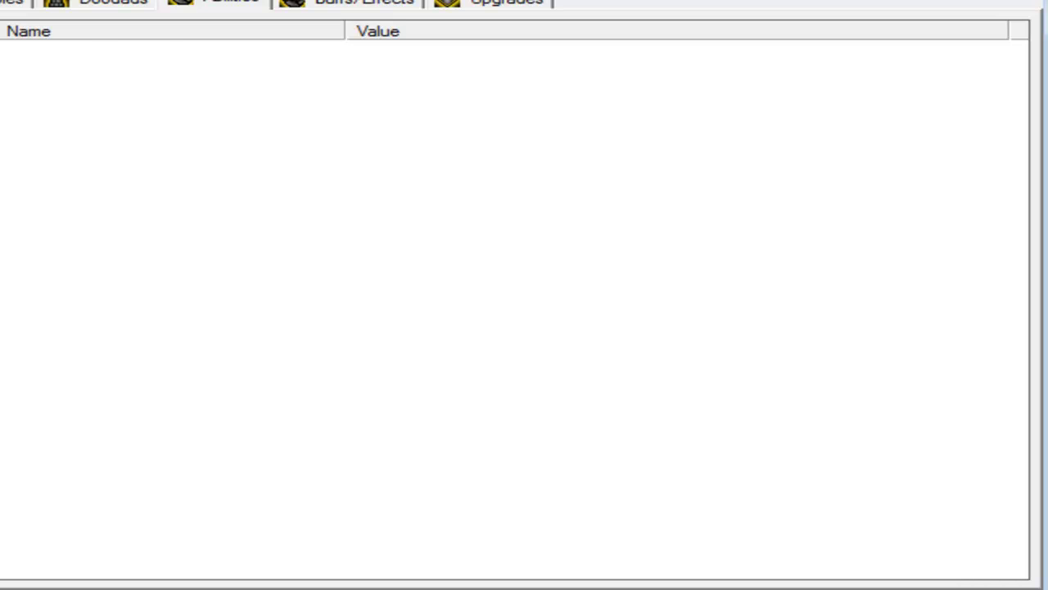
left_click(3, 102)
right_click(2, 191)
left_click(32, 304)
Switch the base list to Unit abilities and pick War Stomp (Neutral Hostile 1).
left_click(225, 147)
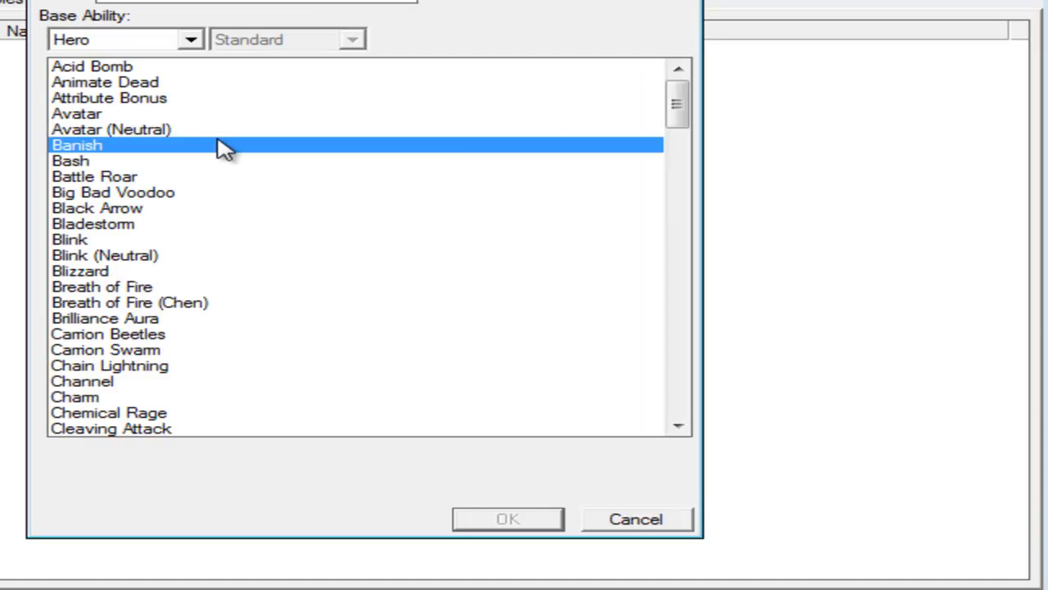
key("End")
left_click(148, 43)
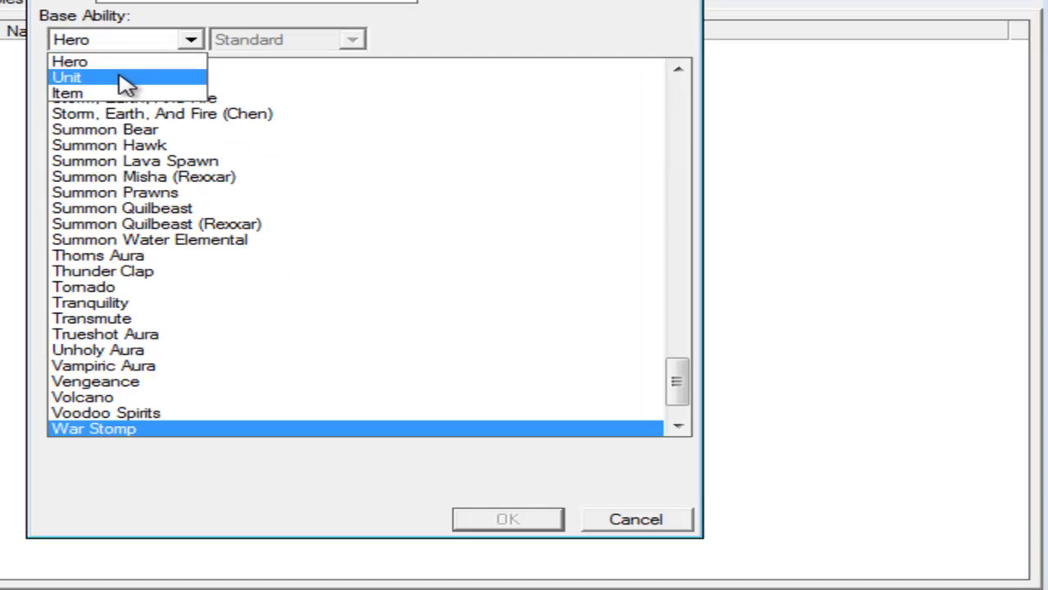
left_click(123, 84)
left_click(152, 128)
type("war")
scroll(278, 356, "down", 2)
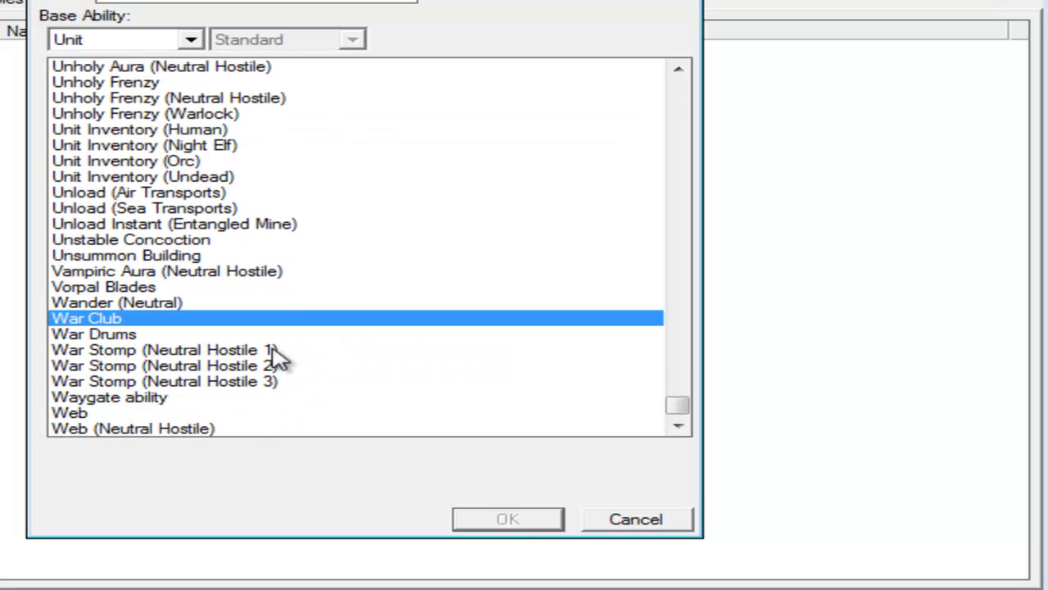
left_click(274, 348)
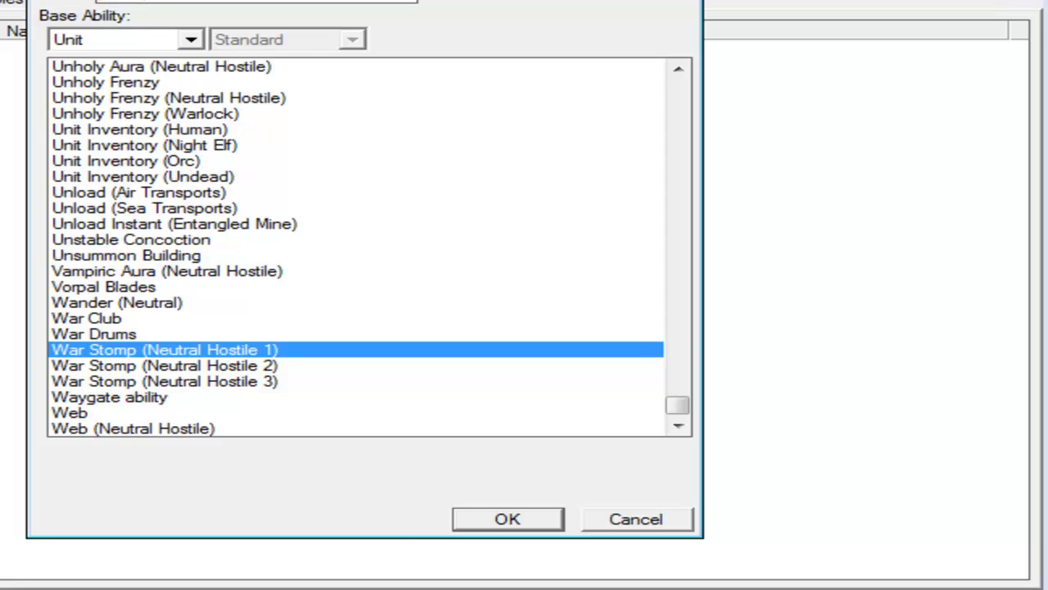
Confirm the War Stomp base and set Art - Icon - Normal to the Paladin icon.
key("Return")
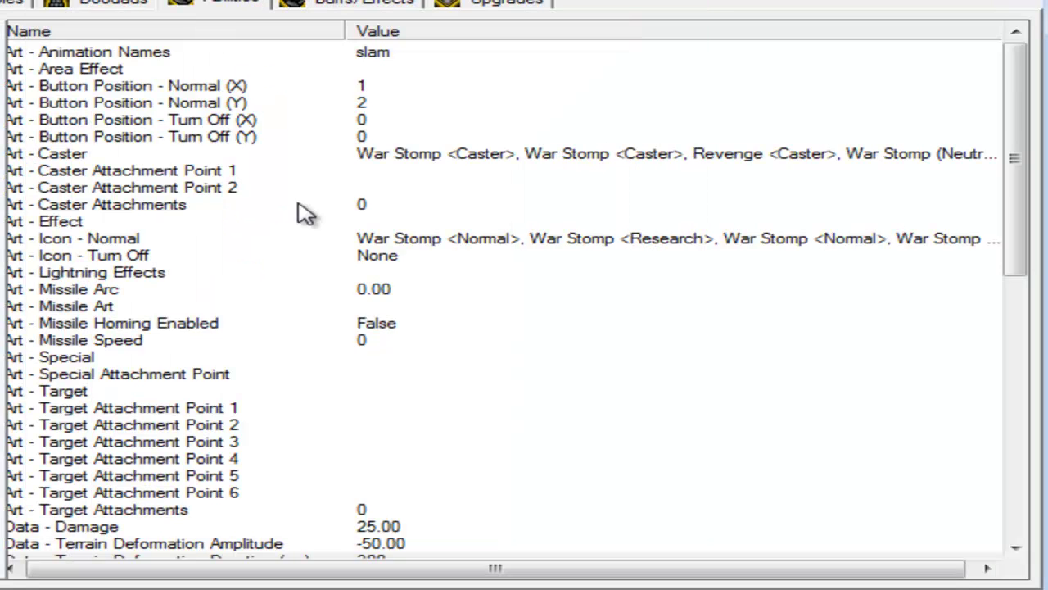
left_click(360, 241)
double_click(417, 246)
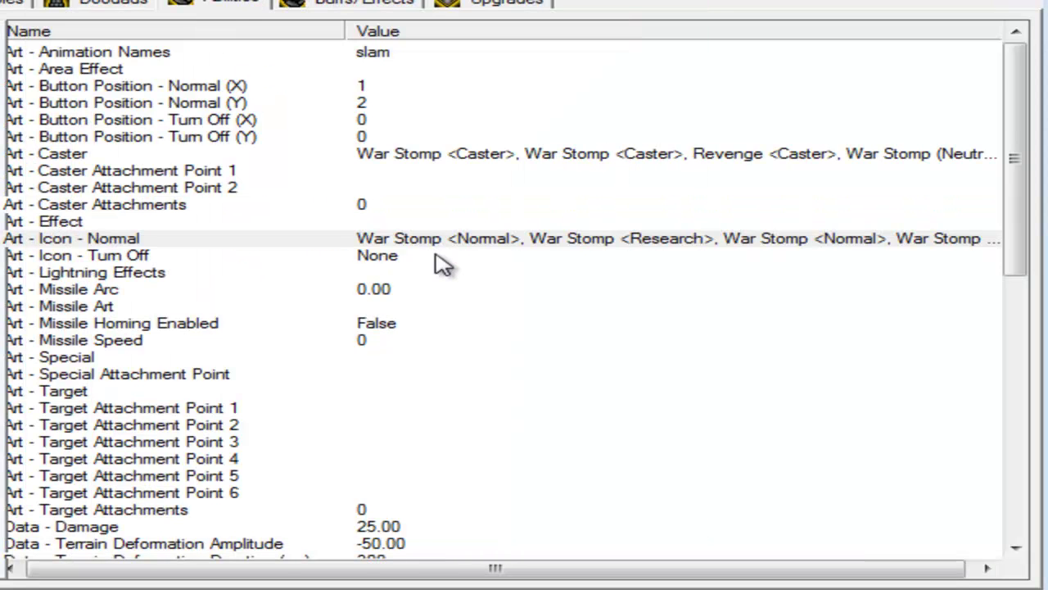
left_click(269, 229)
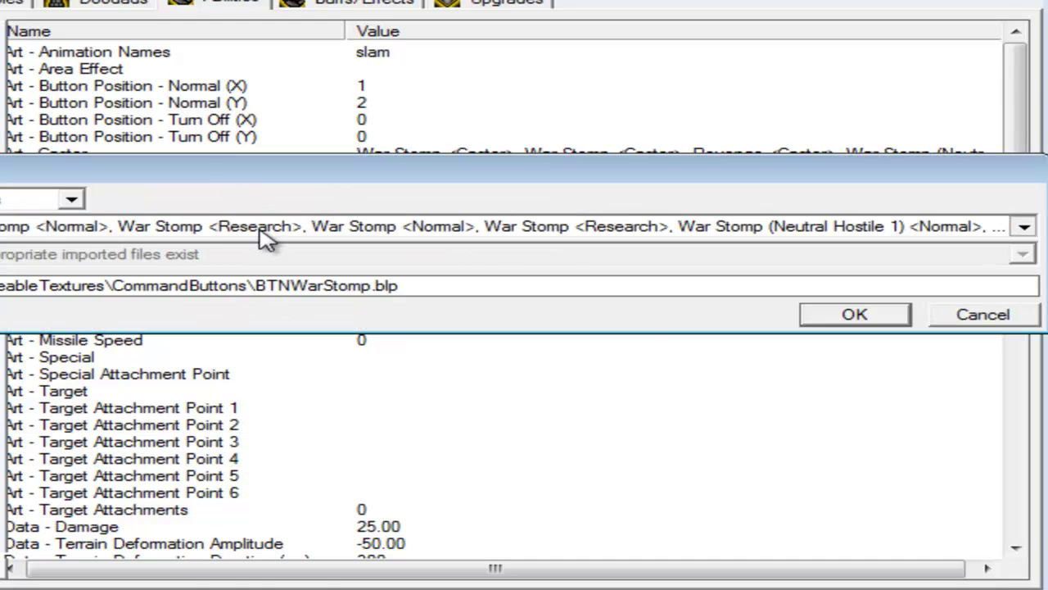
left_click(264, 239)
left_click(72, 197)
left_click(24, 234)
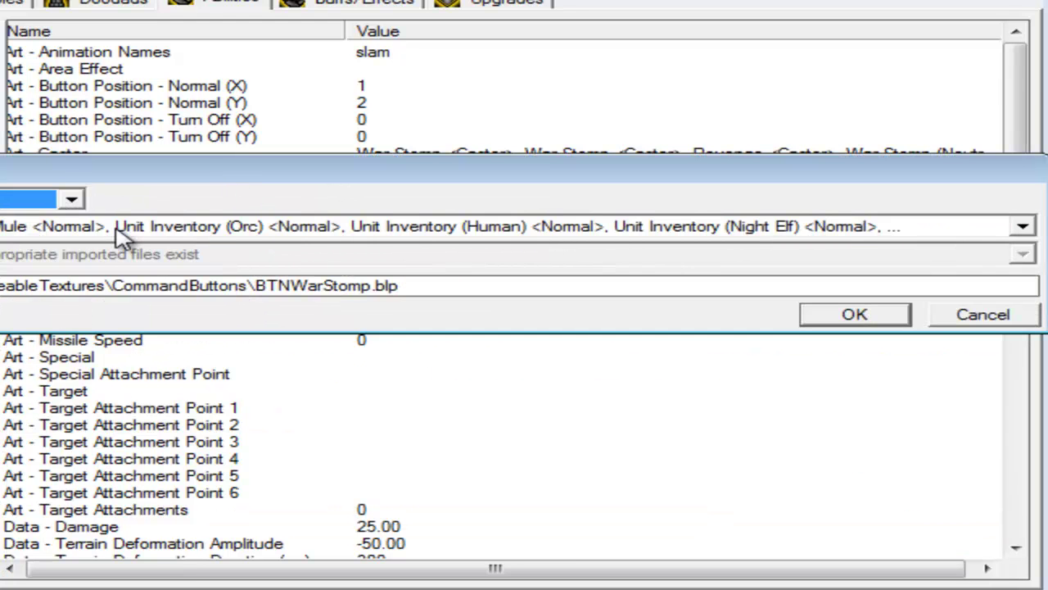
left_click(111, 229)
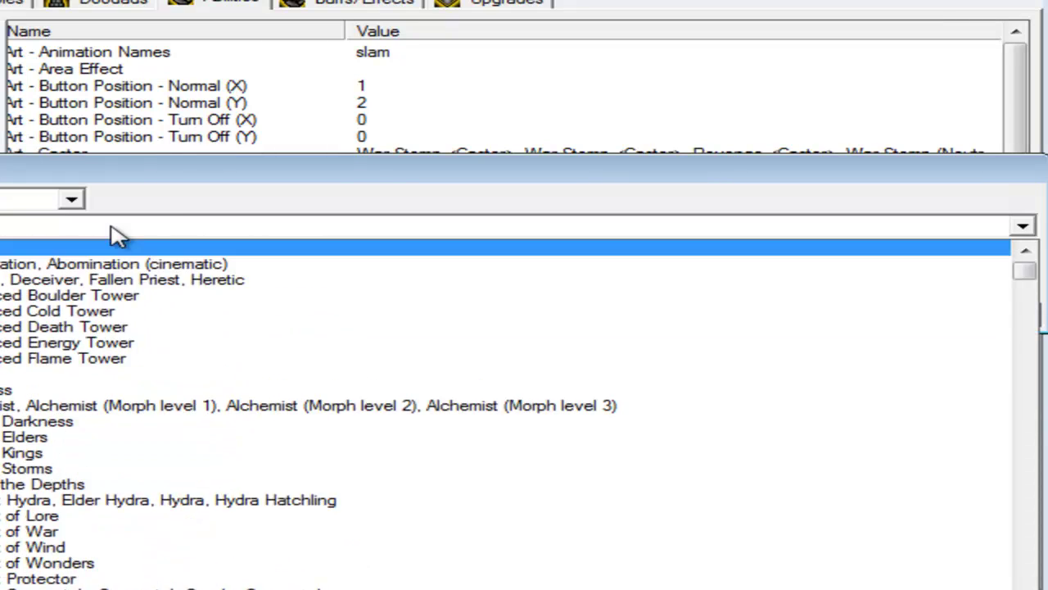
left_click(115, 238)
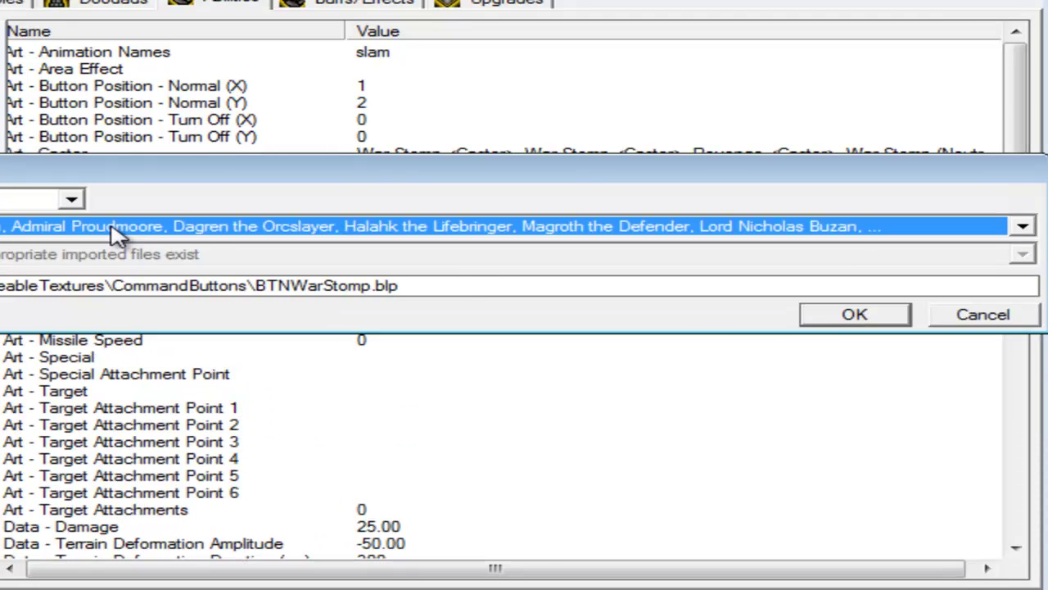
left_click(836, 320)
Delete the War Stomp model from Art - Caster, leaving it empty.
left_click(474, 157)
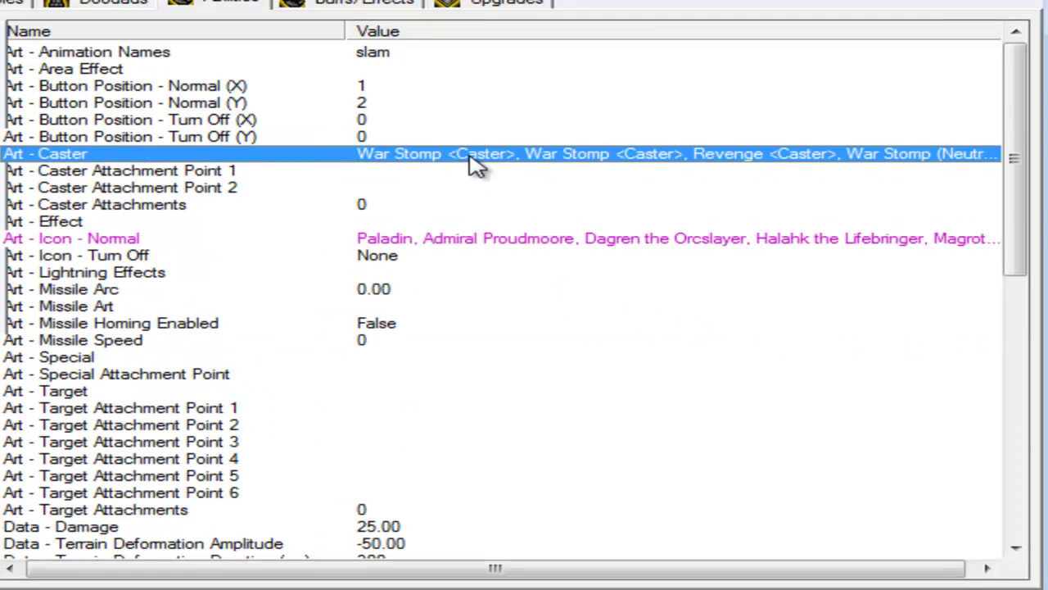
double_click(475, 158)
left_click(303, 129)
left_click(503, 349)
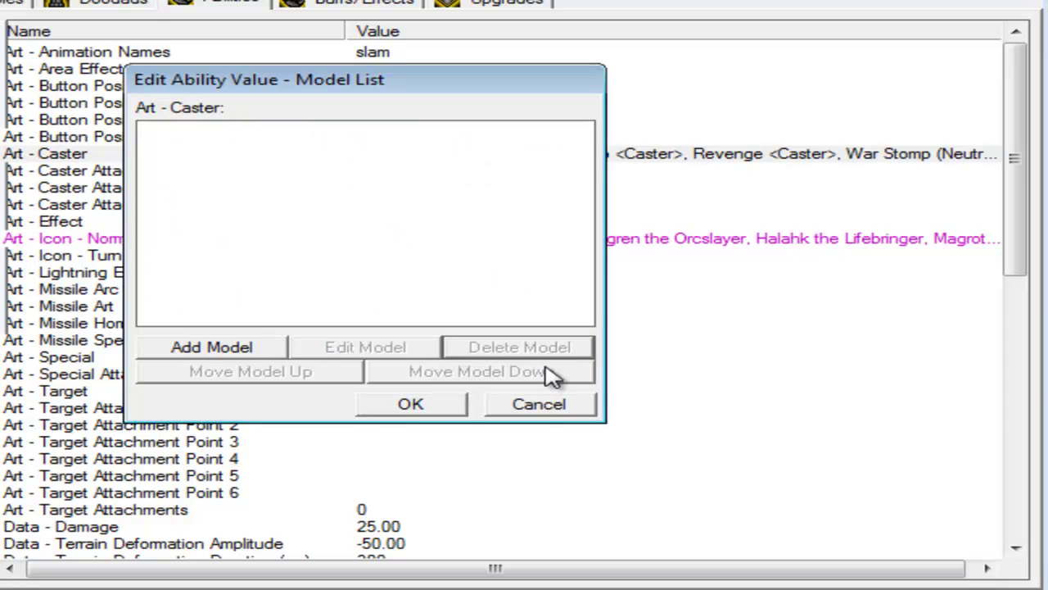
left_click(411, 404)
Change Text - Tooltip - Normal to the coloured Paladin text cffffcc00P|raladin.
scroll(726, 468, "down", 11)
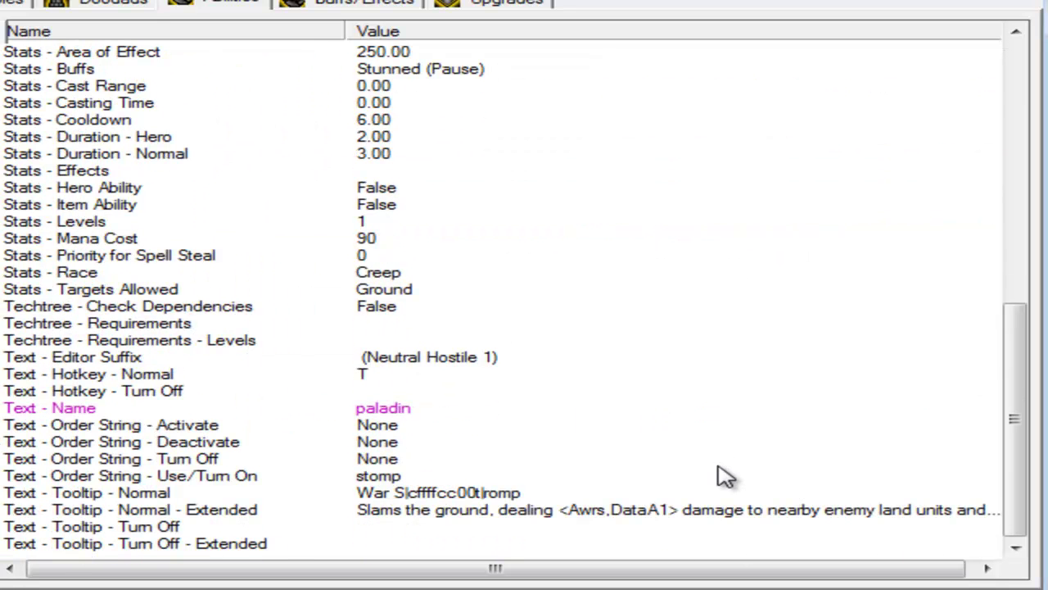
left_click(432, 494)
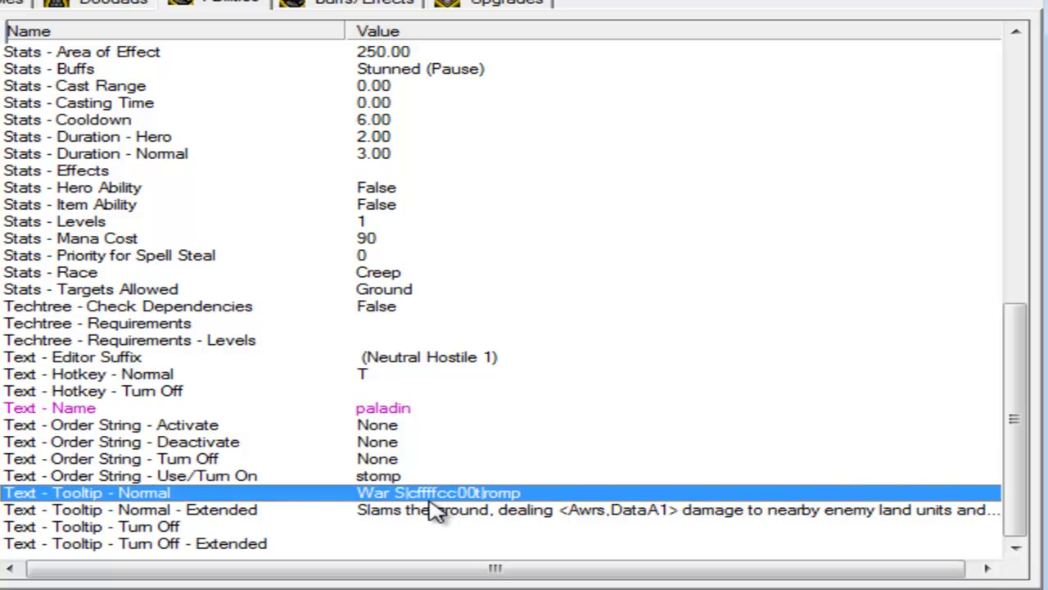
double_click(422, 503)
left_click(324, 209)
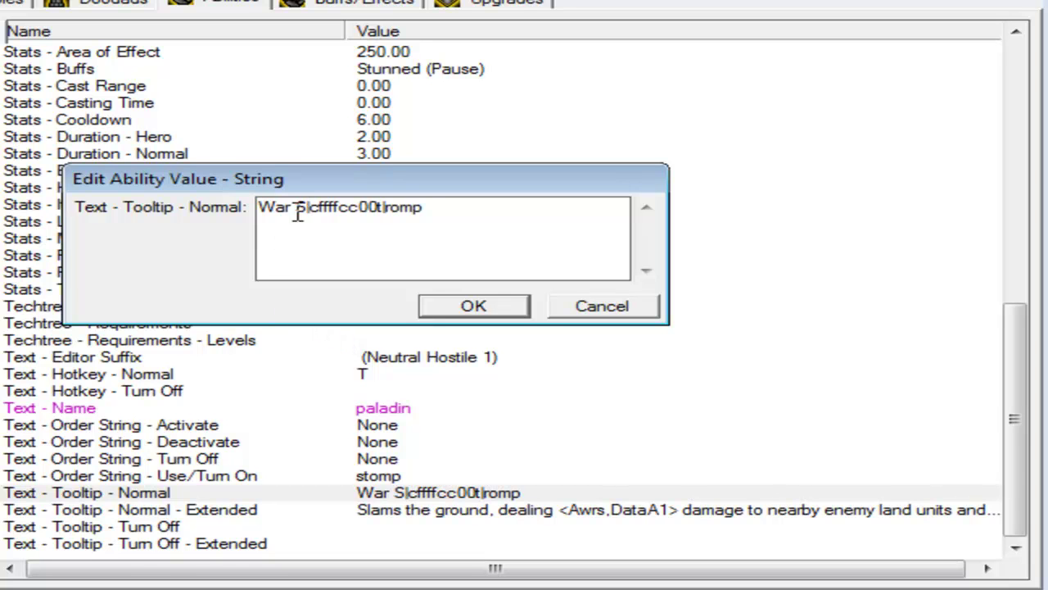
key("BackSpace")
key("BackSpace")
key("BackSpace")
key("BackSpace")
key("BackSpace")
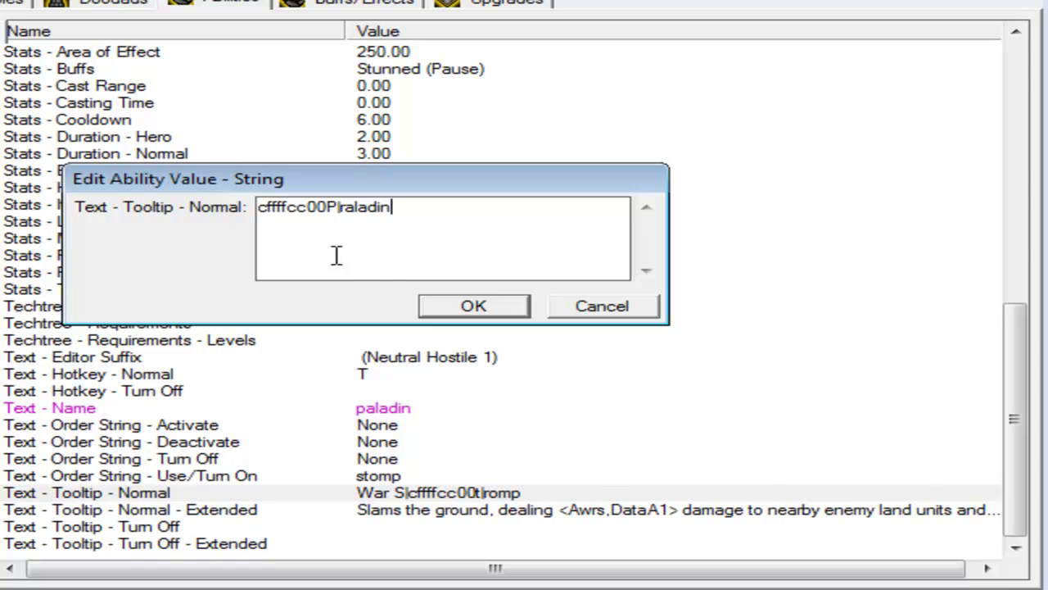
key("Return")
Replace the extended tooltip text with 'choose paladin'.
double_click(519, 510)
left_click(661, 223)
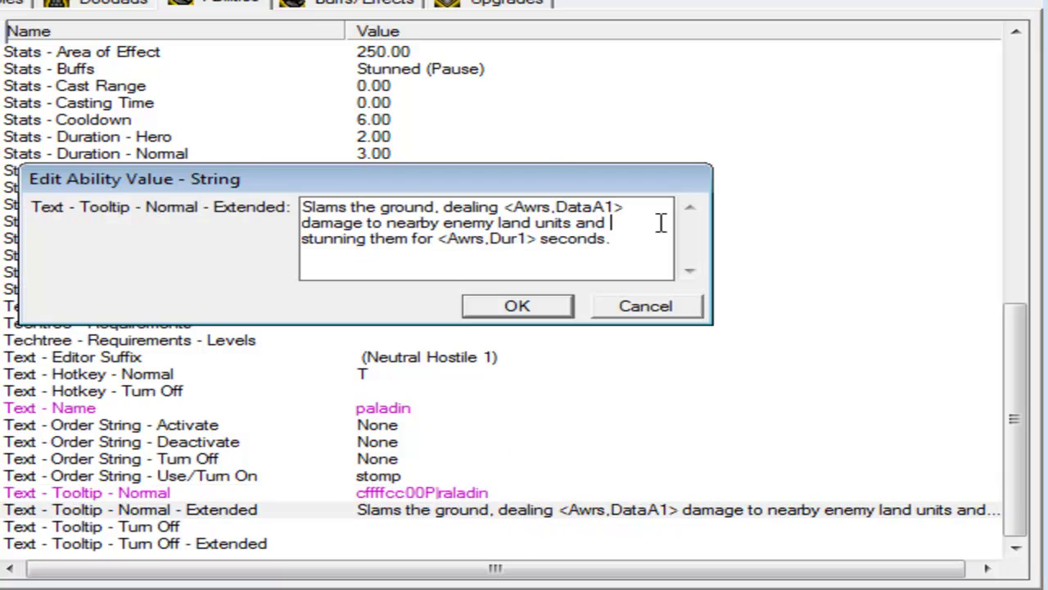
left_click_drag(659, 240, 289, 170)
type("choose paladin")
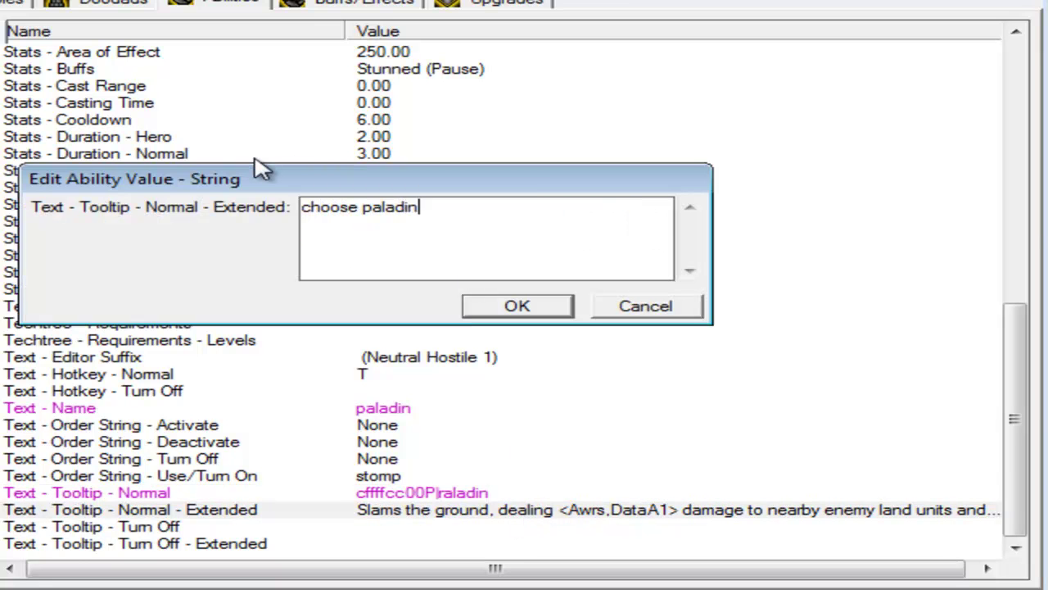
key("Return")
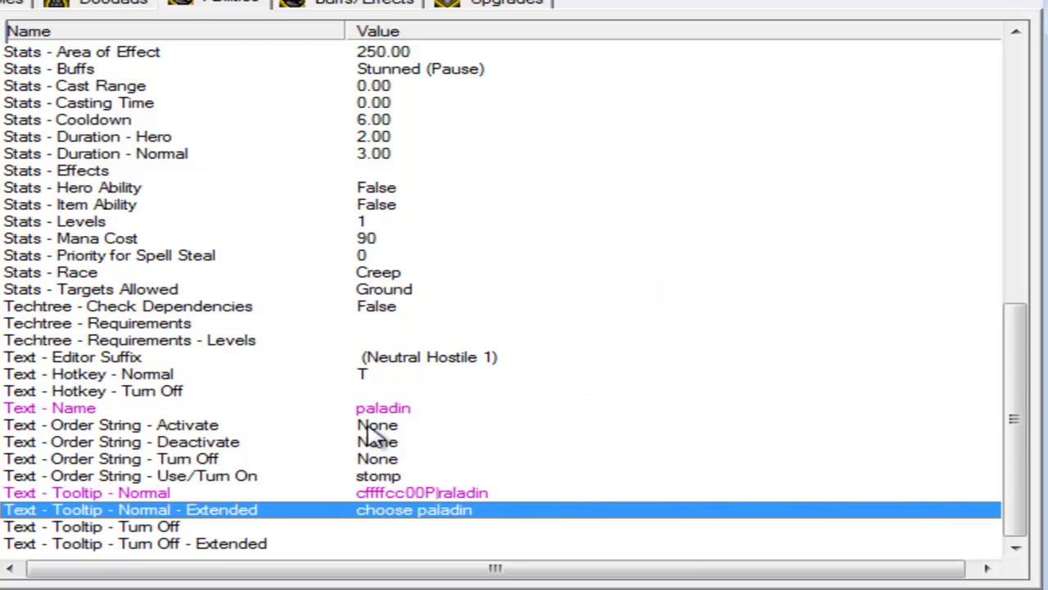
Remove the (Neutral Hostile 1) text so Text - Editor Suffix is empty.
scroll(376, 434, "up", 1)
left_click(396, 411)
double_click(396, 412)
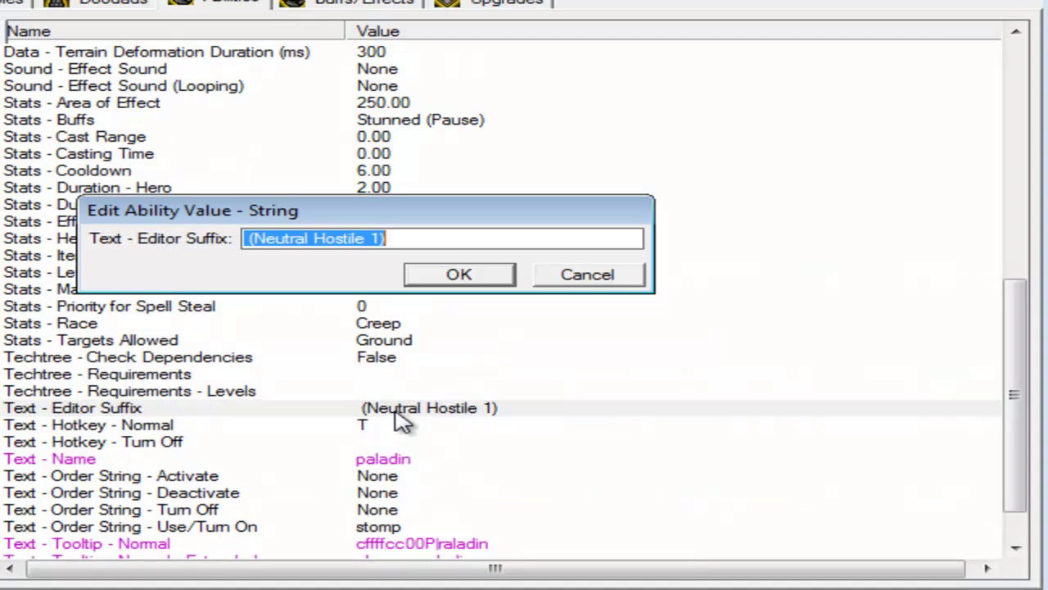
key("BackSpace")
left_click(448, 281)
left_click(398, 326)
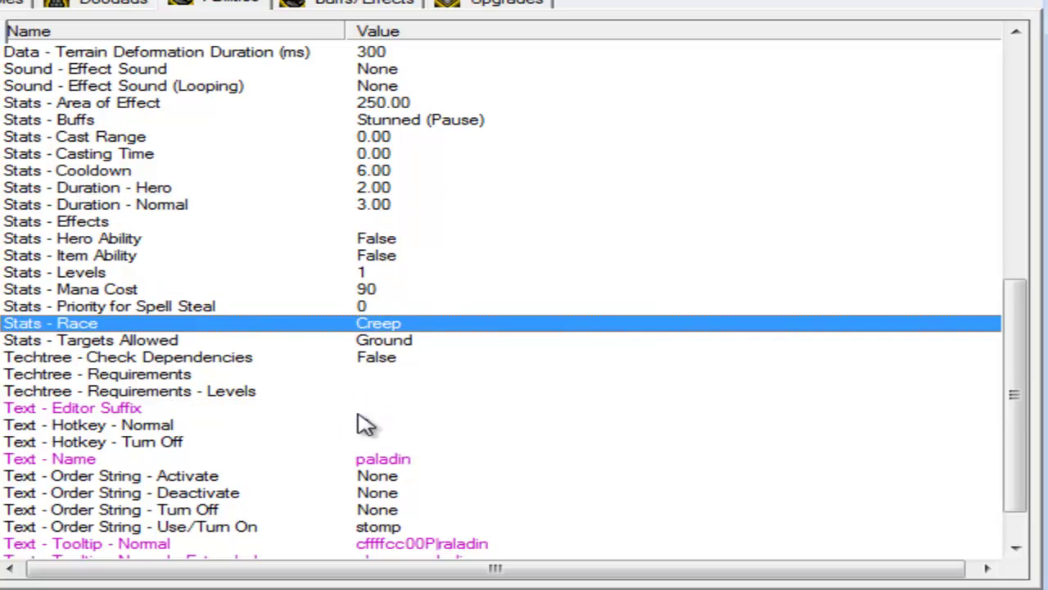
Remove the Stunned (Pause) buff from the paladin ability's Stats - Buffs list.
left_click(363, 423)
scroll(328, 410, "up", 2)
scroll(352, 421, "up", 1)
double_click(364, 289)
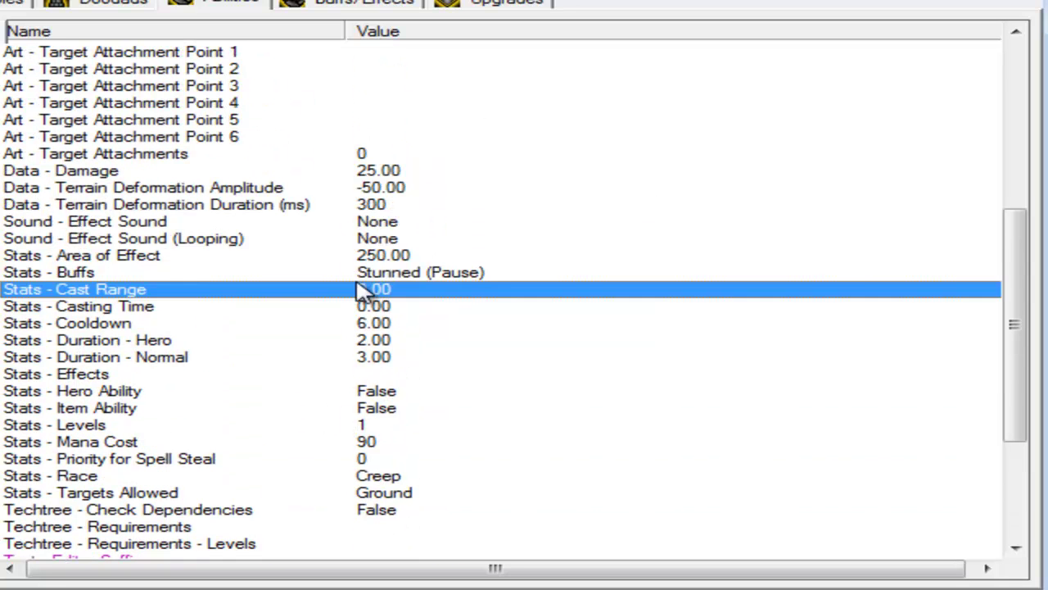
left_click(377, 273)
left_click(426, 274)
double_click(426, 274)
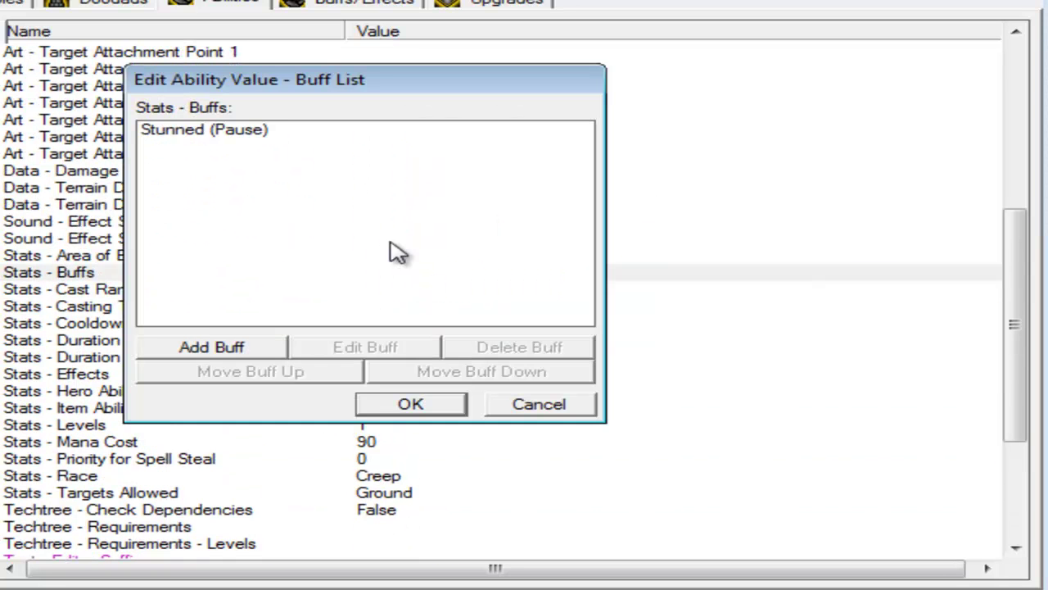
left_click(233, 137)
left_click(496, 345)
left_click(410, 402)
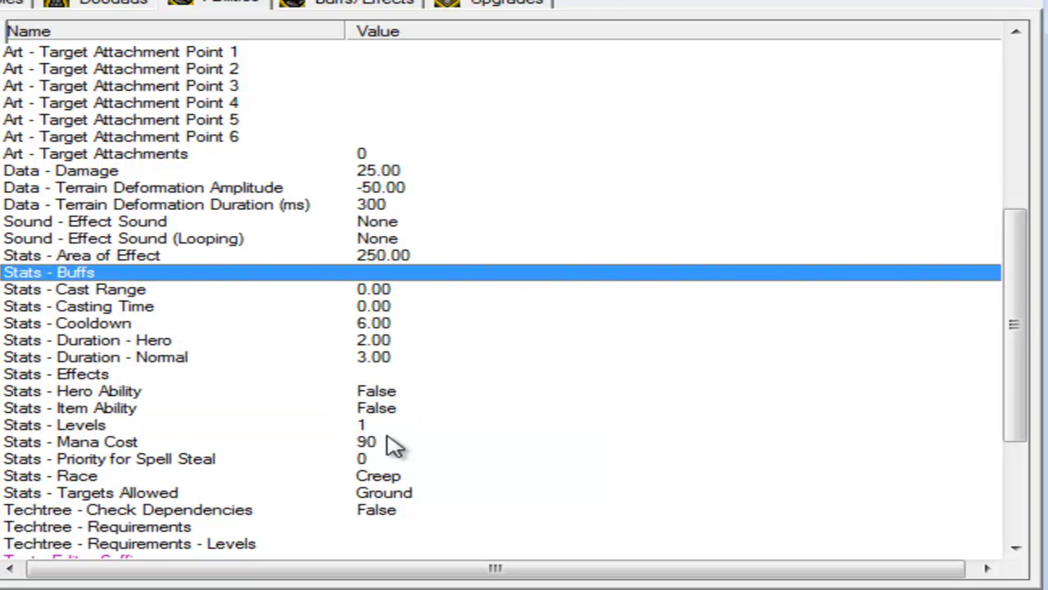
Set the paladin ability's Mana Cost to 0.
left_click(383, 426)
left_click(381, 443)
double_click(366, 447)
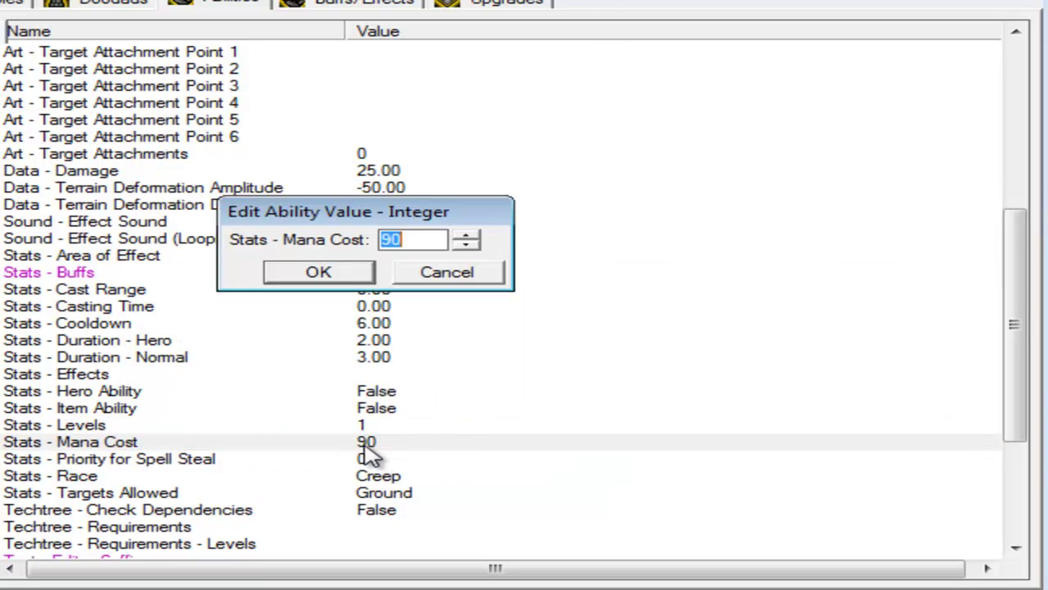
key("Return")
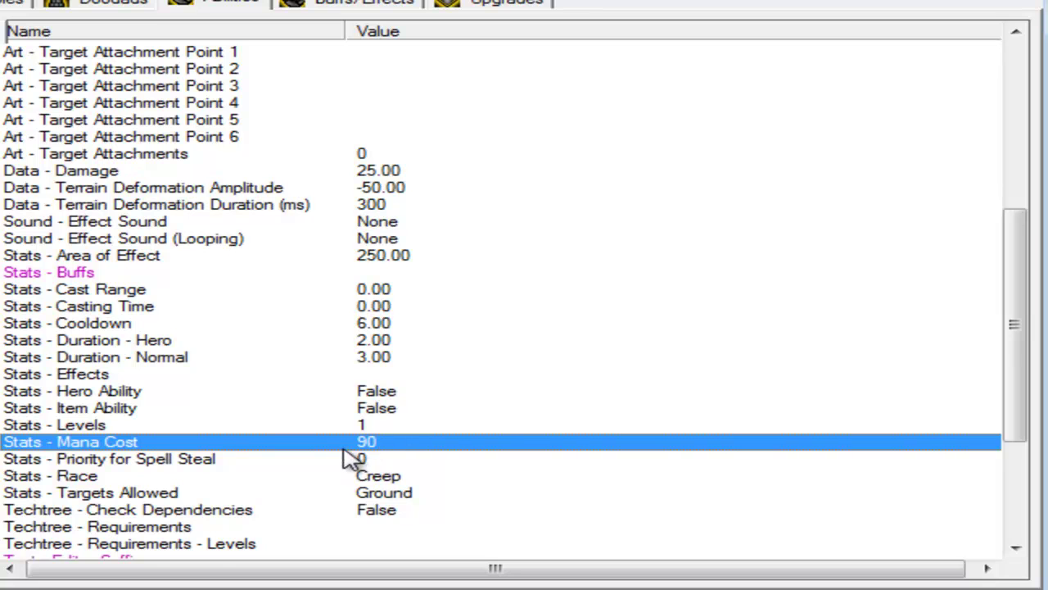
double_click(358, 449)
type("0")
key("Return")
Set Damage, Terrain Deformation Amplitude and Terrain Deformation Duration to 0.
left_click(362, 411)
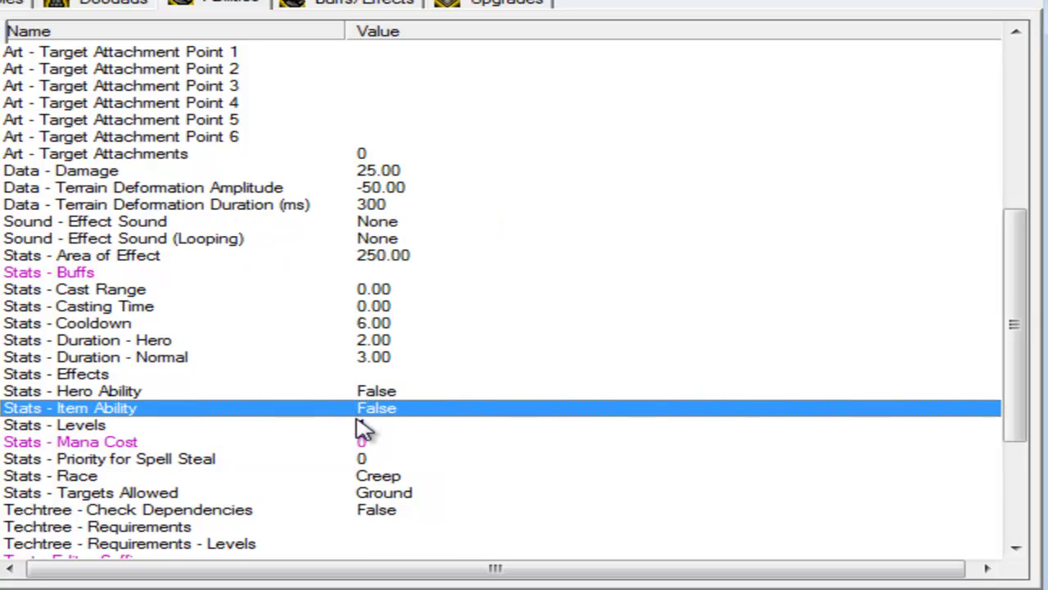
scroll(461, 306, "up", 1)
left_click(366, 307)
left_click(405, 239)
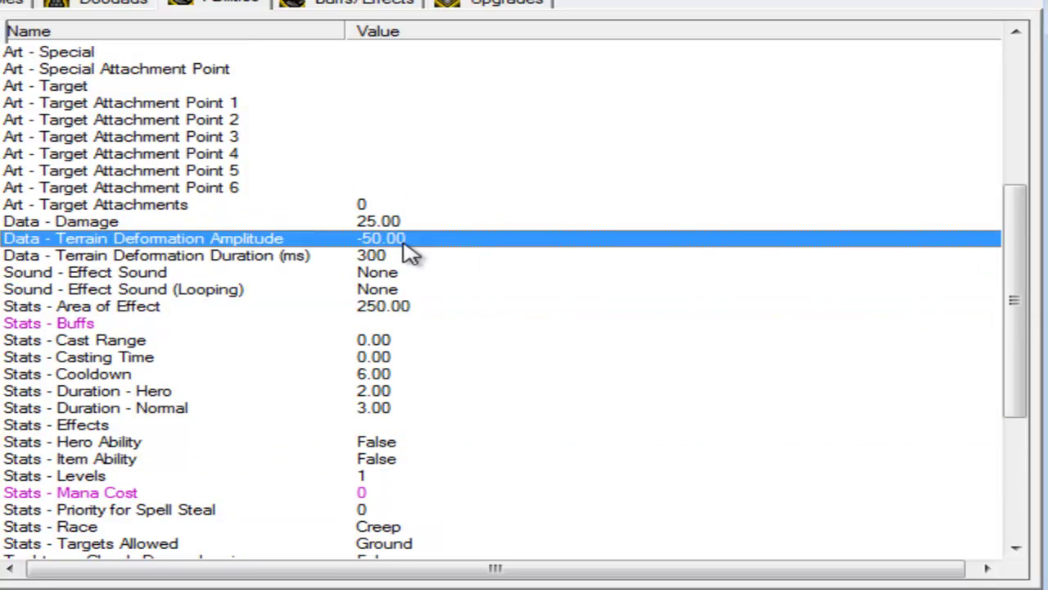
double_click(400, 225)
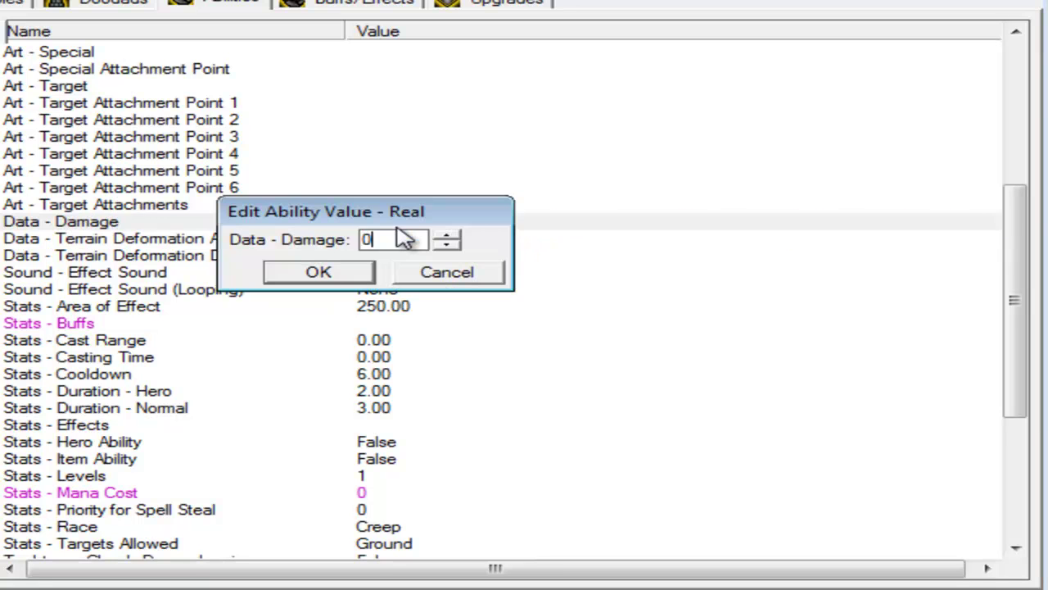
key("Return")
double_click(334, 242)
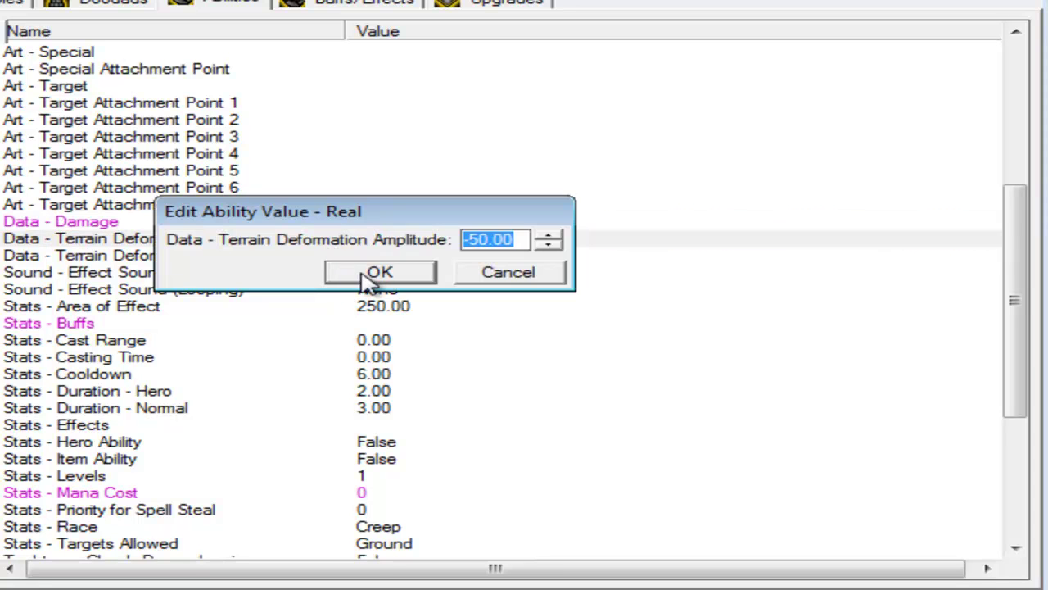
type("0")
left_click(368, 274)
double_click(339, 259)
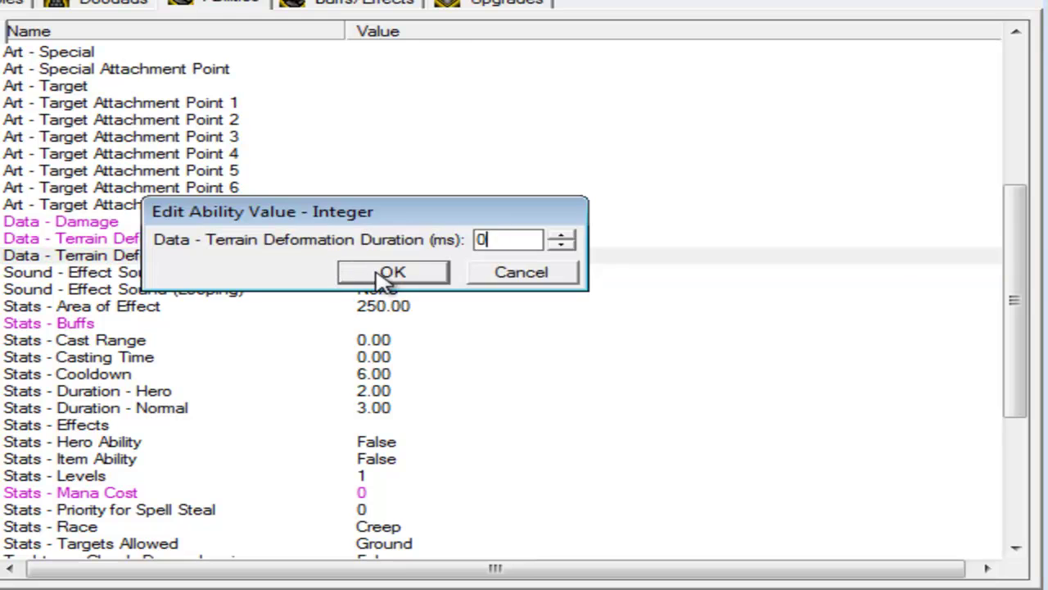
left_click(385, 275)
Set Area of Effect and Cooldown to 0.
left_click(322, 291)
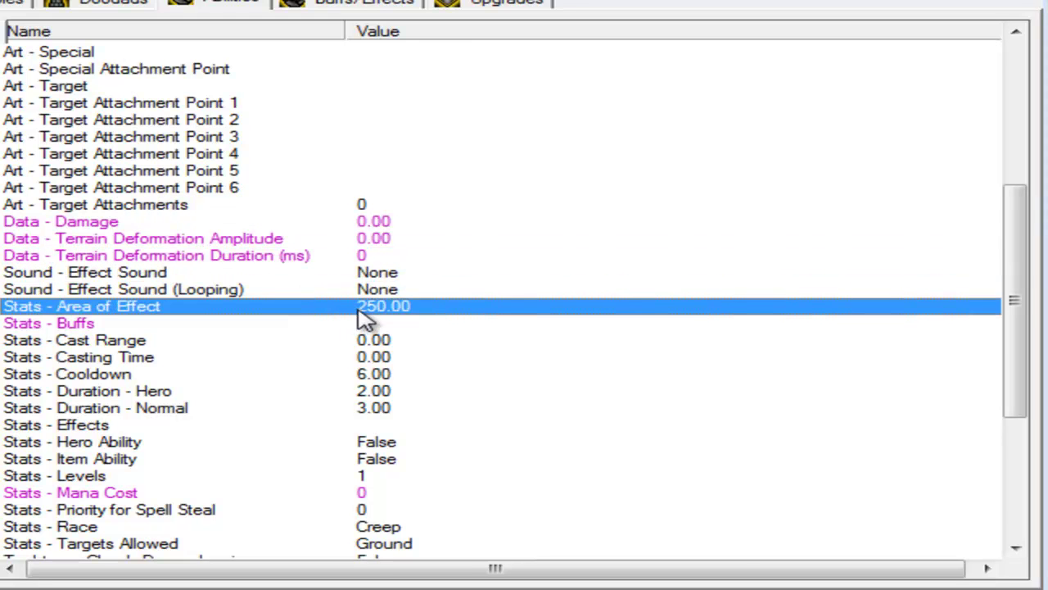
double_click(358, 305)
type("0")
key("Return")
left_click(381, 376)
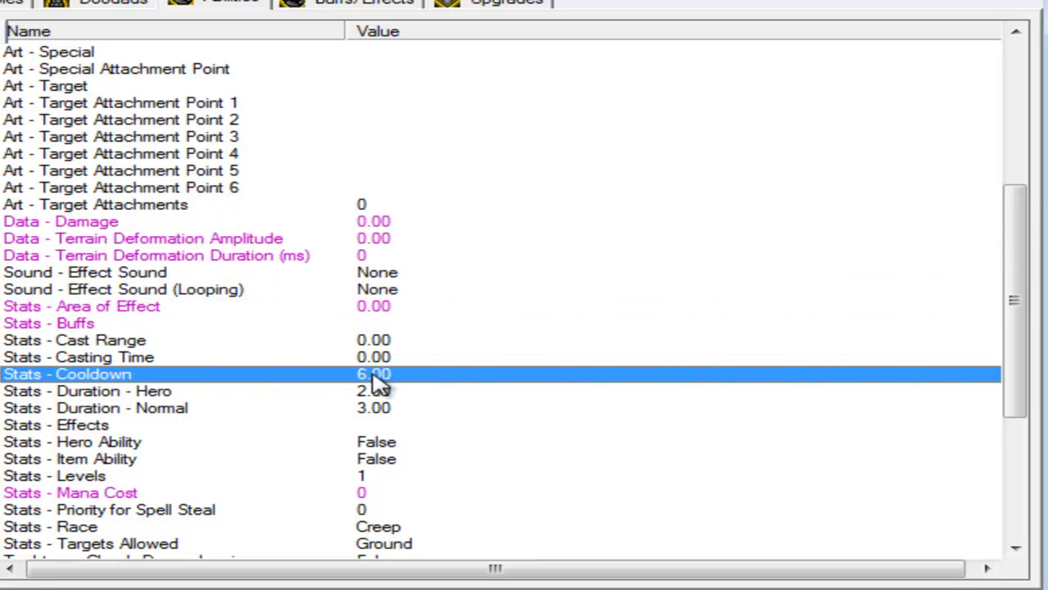
double_click(353, 374)
type("0")
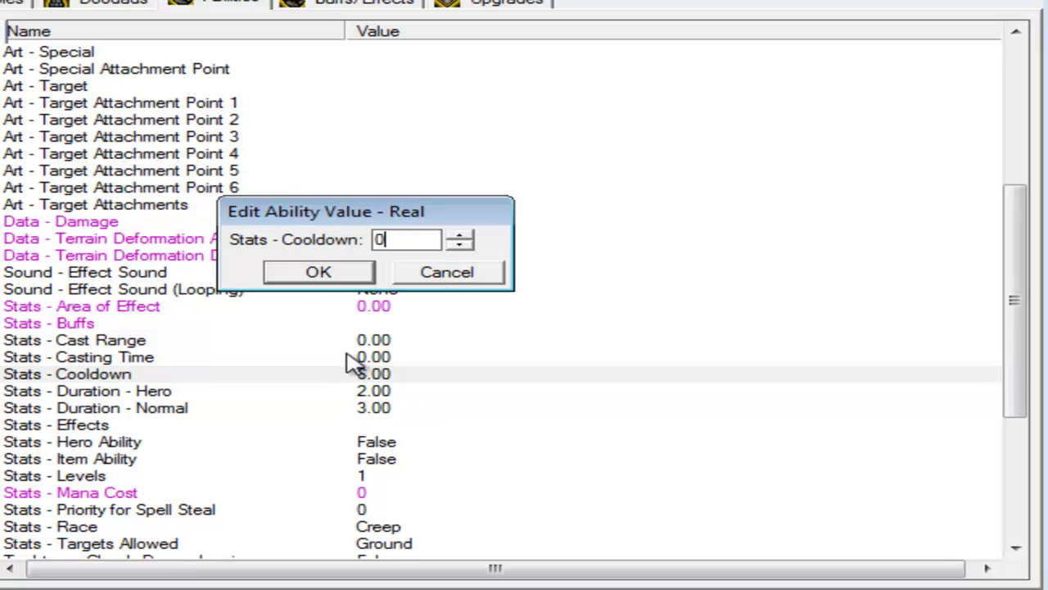
key("Return")
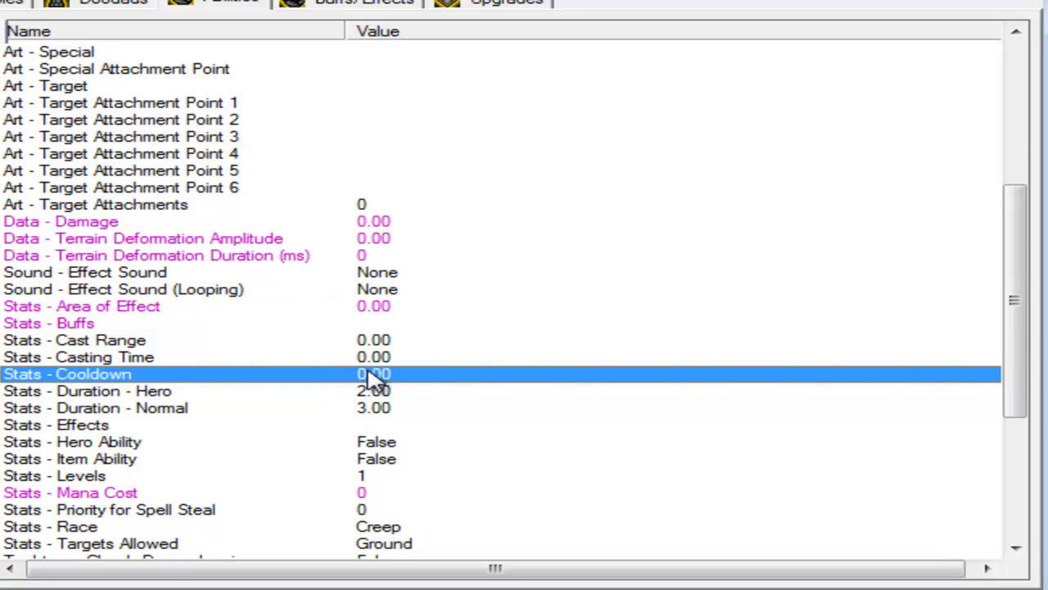
Delete the 'slam' entry from the ability's Art - Animation Names.
scroll(373, 376, "up", 2)
scroll(373, 375, "up", 4)
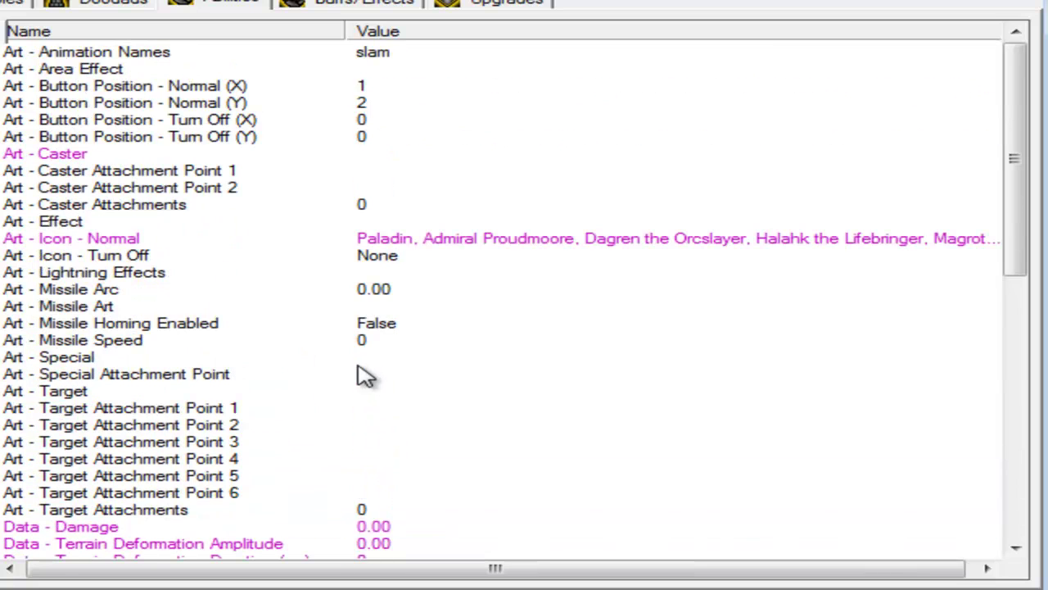
left_click(342, 54)
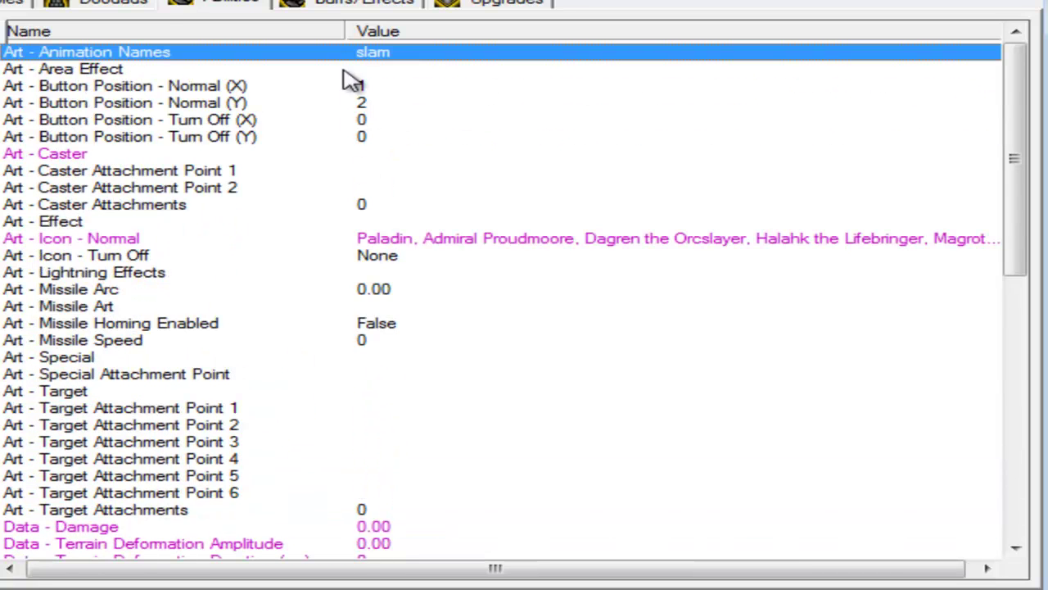
double_click(344, 54)
left_click(172, 133)
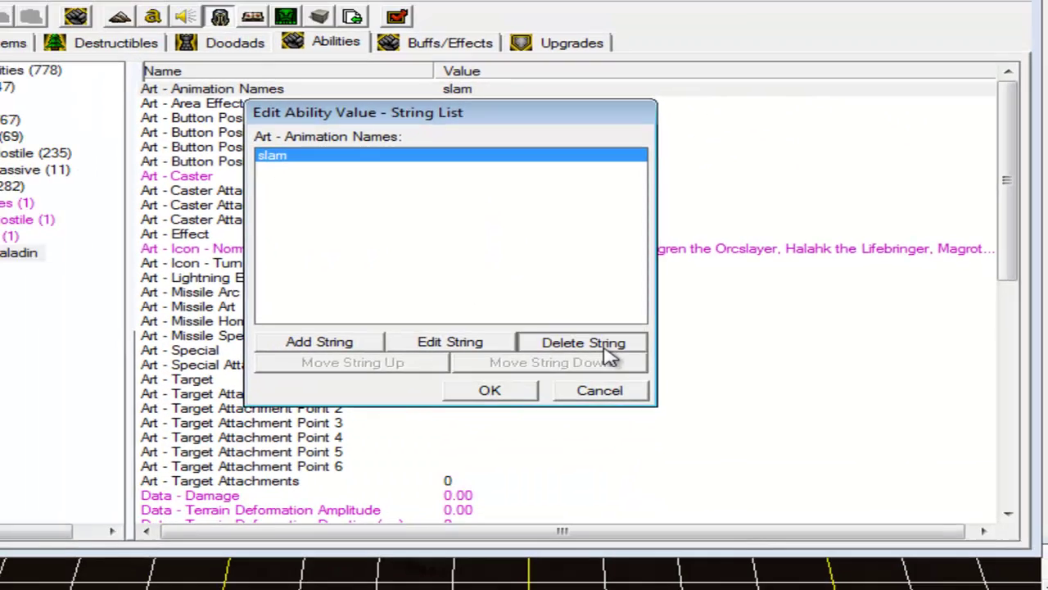
left_click(557, 350)
left_click(426, 404)
left_click(475, 272)
left_click(440, 332)
left_click(439, 307)
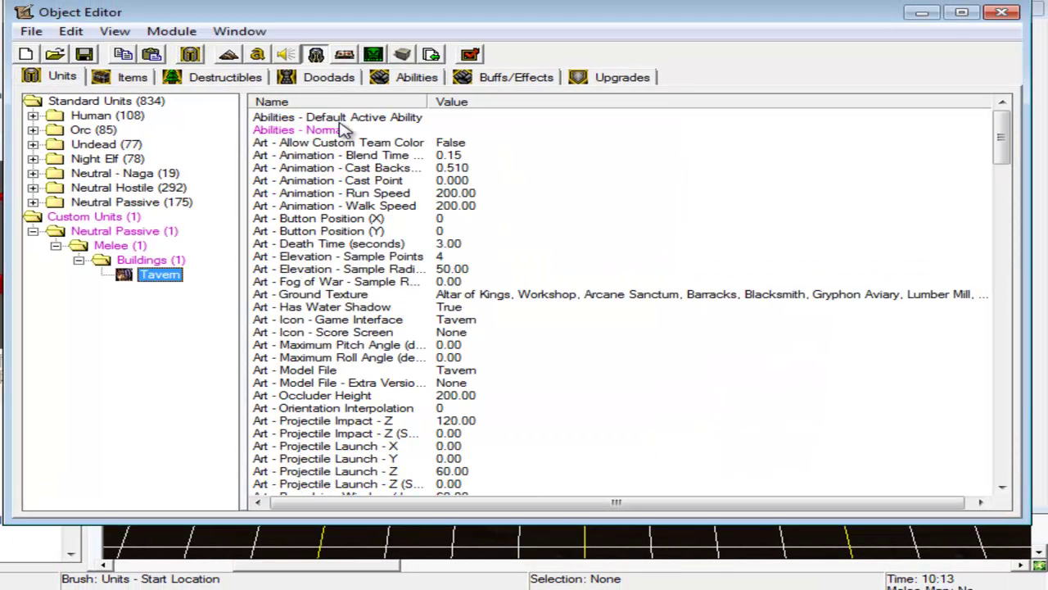
Add the custom paladin ability (Unit, Custom filter) to the Tavern's Abilities - Normal list.
double_click(347, 131)
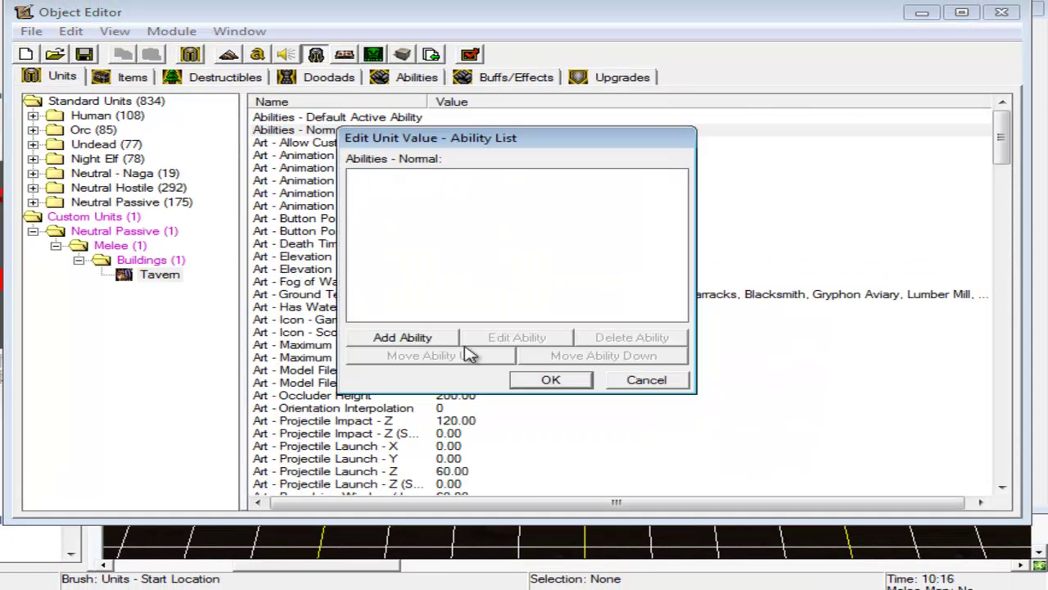
left_click(432, 342)
left_click(761, 236)
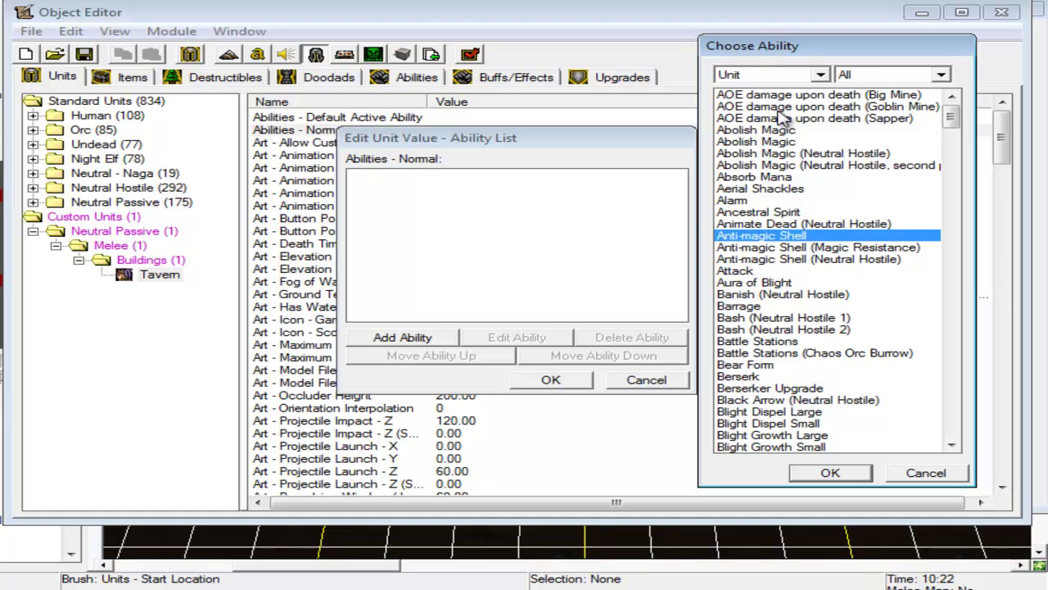
left_click(784, 76)
left_click(786, 92)
left_click(884, 74)
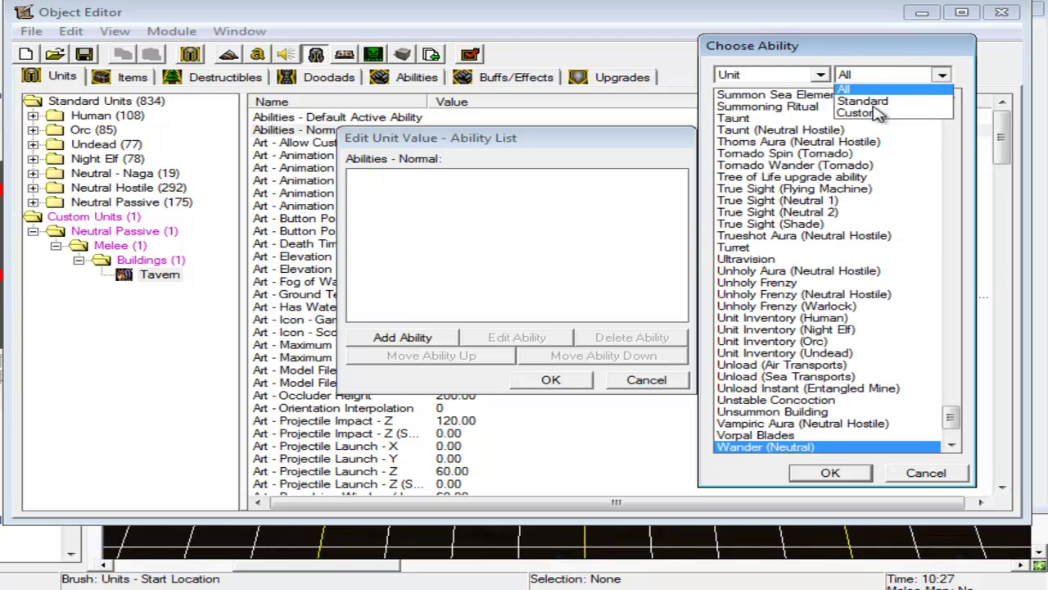
left_click(851, 115)
left_click(786, 96)
left_click(834, 472)
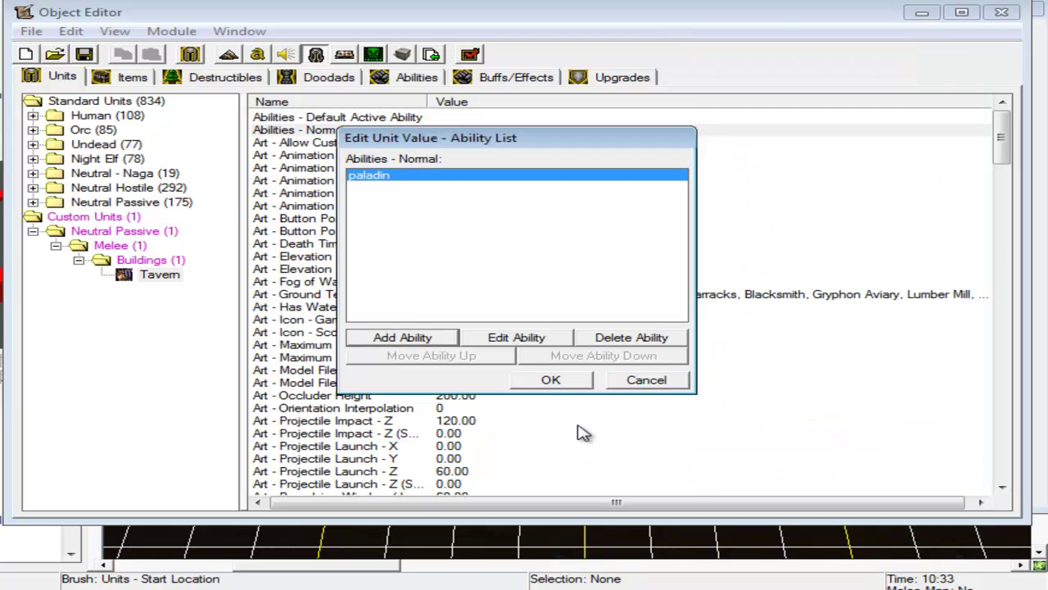
left_click(578, 382)
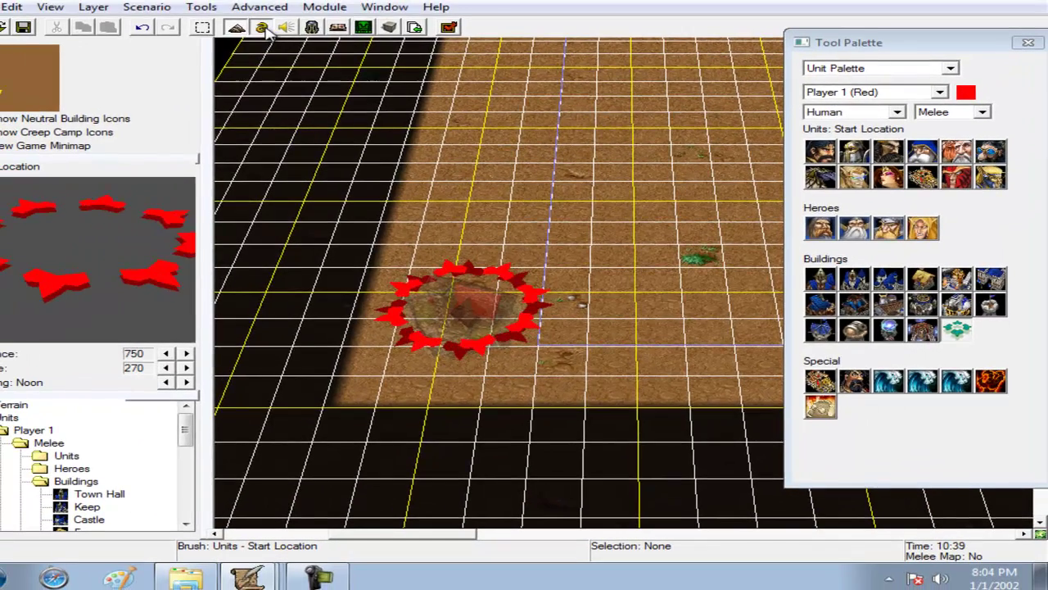
In the Trigger Editor, delete Melee Initialization and create a new Initialization trigger named 'choose paladin'.
left_click(209, 9)
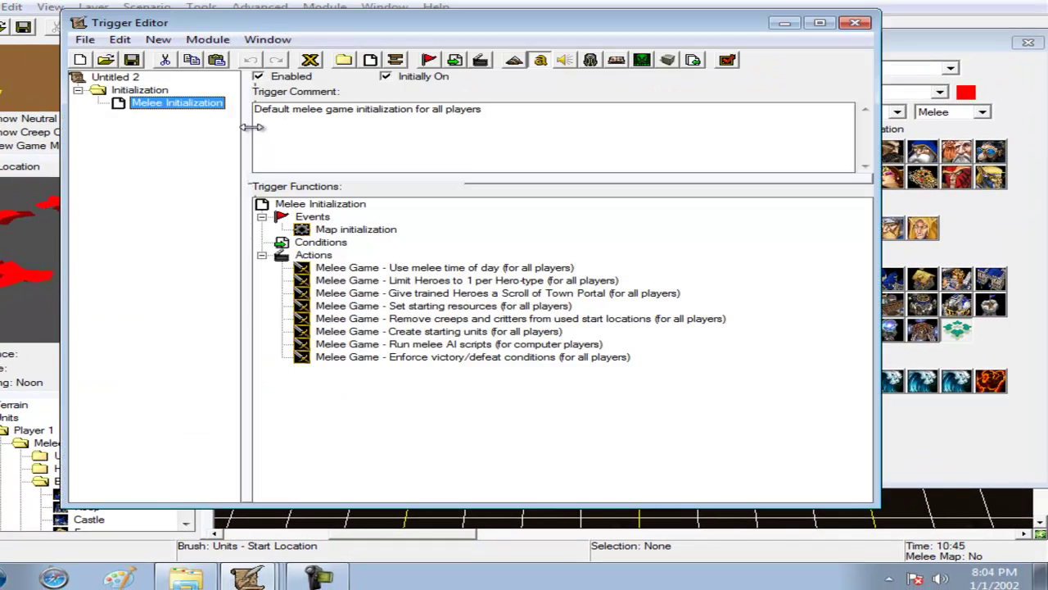
key("Delete")
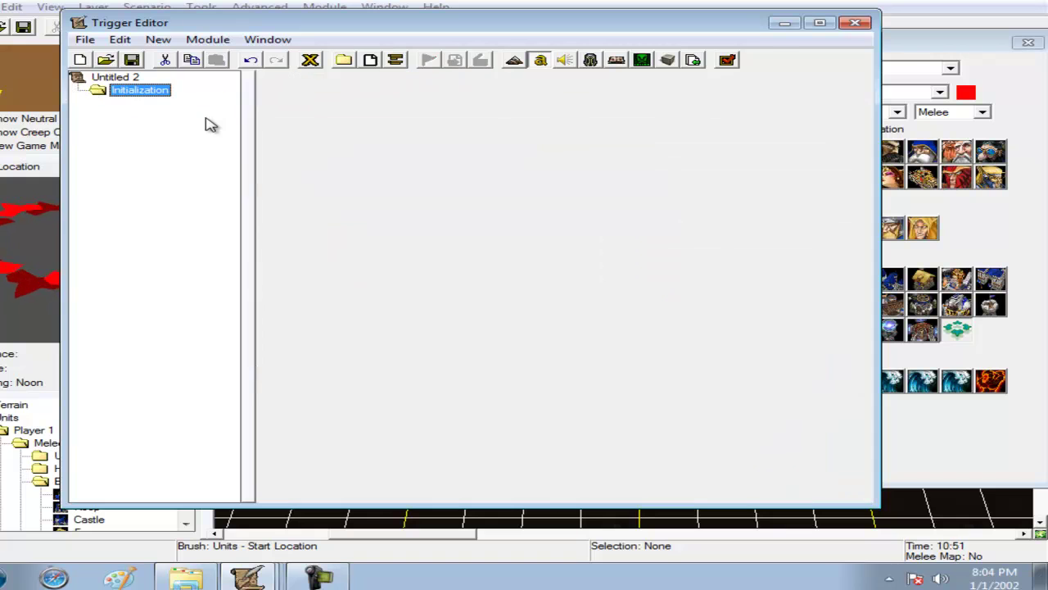
right_click(141, 93)
left_click(209, 221)
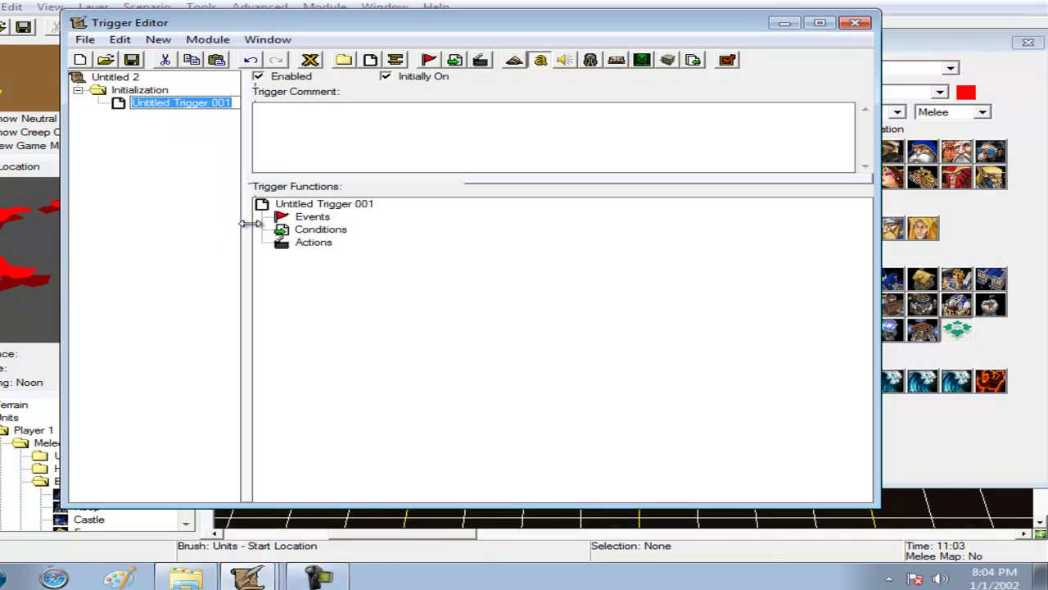
type("choose paladin")
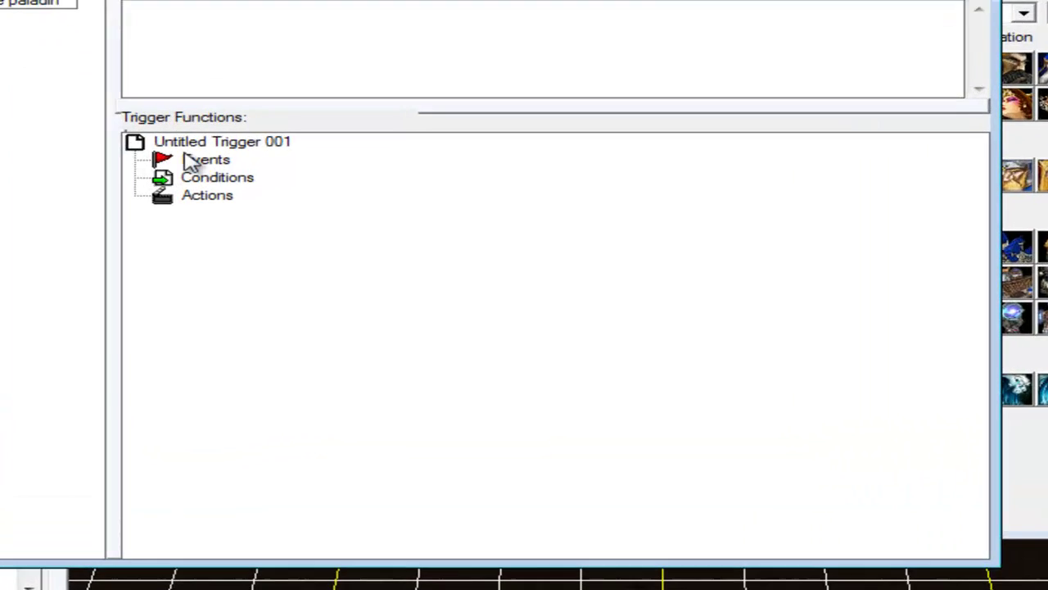
Add a Player-Owned Unit Event to the choose paladin trigger.
left_click(304, 218)
right_click(306, 219)
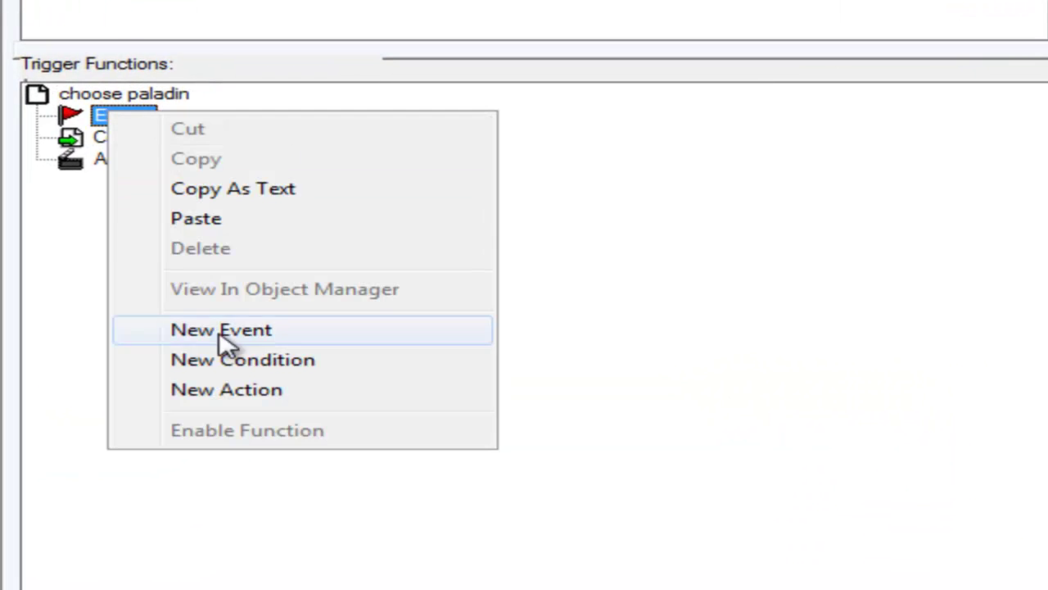
left_click(248, 334)
left_click(382, 84)
left_click(382, 85)
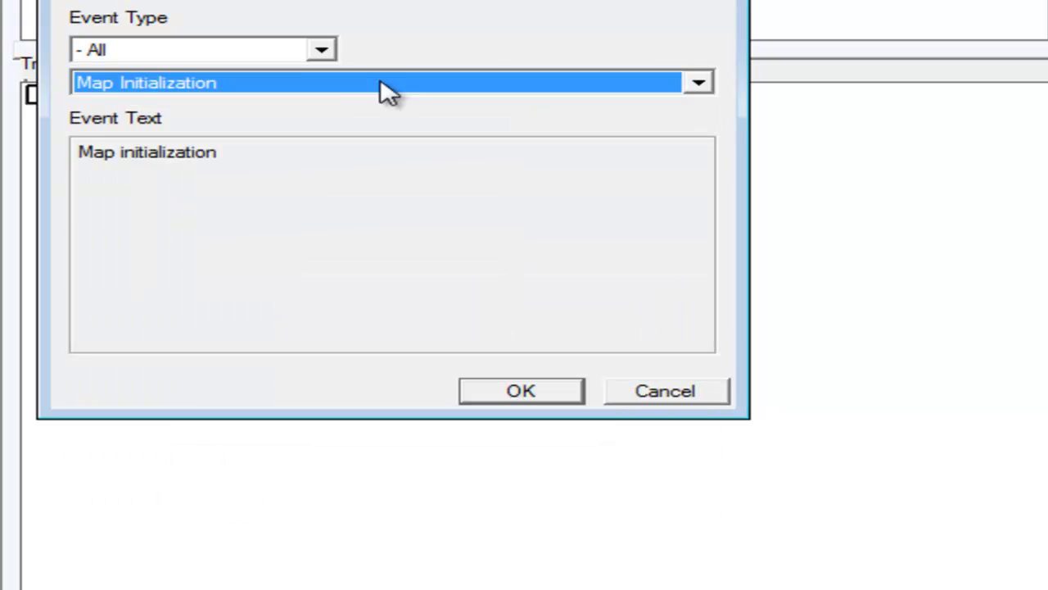
left_click(288, 52)
left_click(288, 53)
left_click(283, 49)
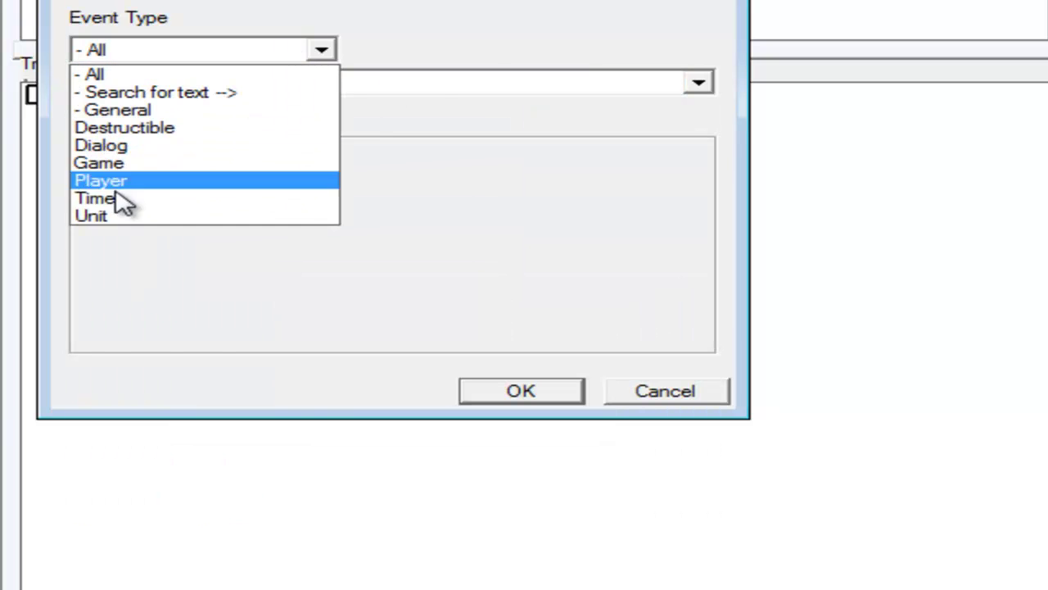
left_click(453, 82)
scroll(461, 483, "down", 3)
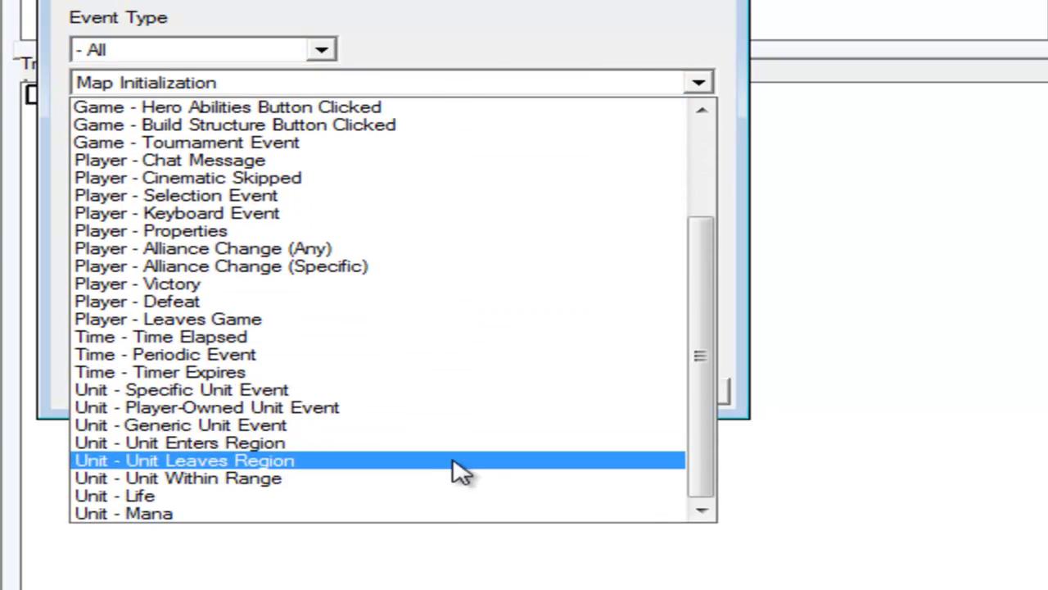
left_click(349, 406)
Set the unit event to 'Starts the effect of an ability'.
scroll(354, 284, "up", 1)
left_click(155, 152)
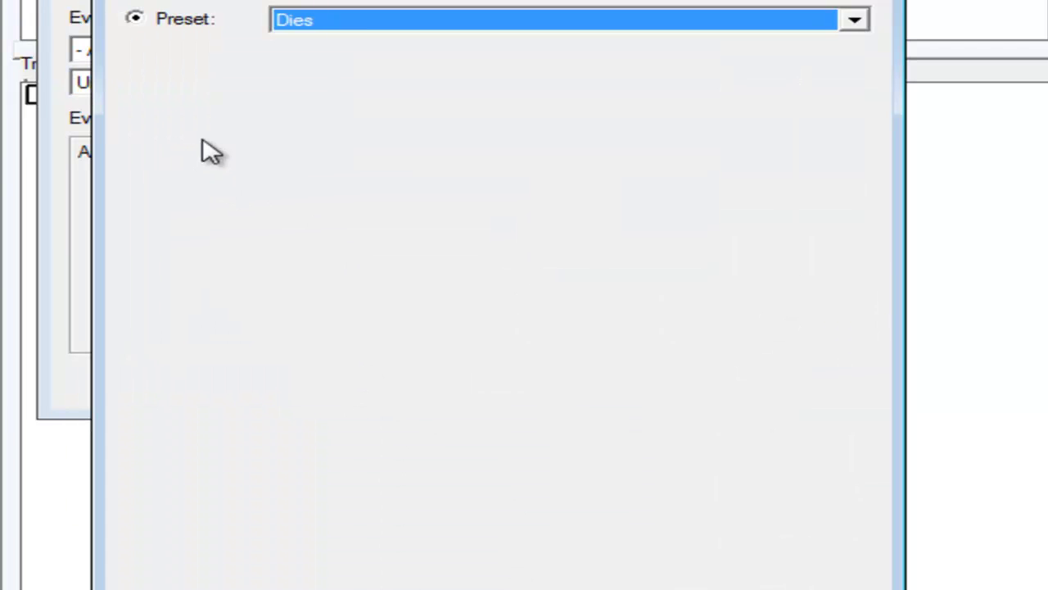
left_click(312, 20)
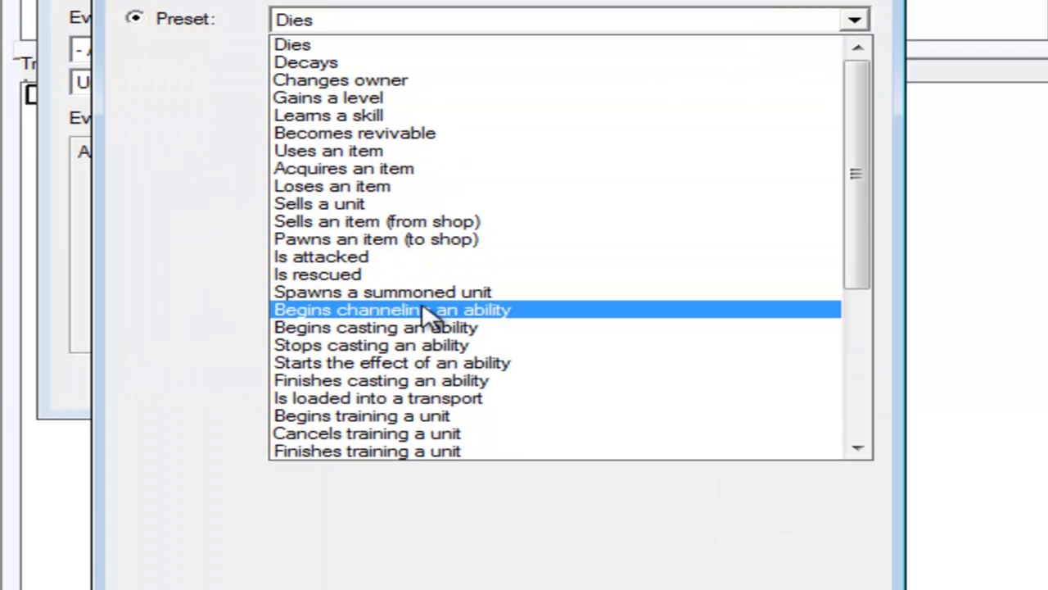
left_click(424, 363)
key("Return")
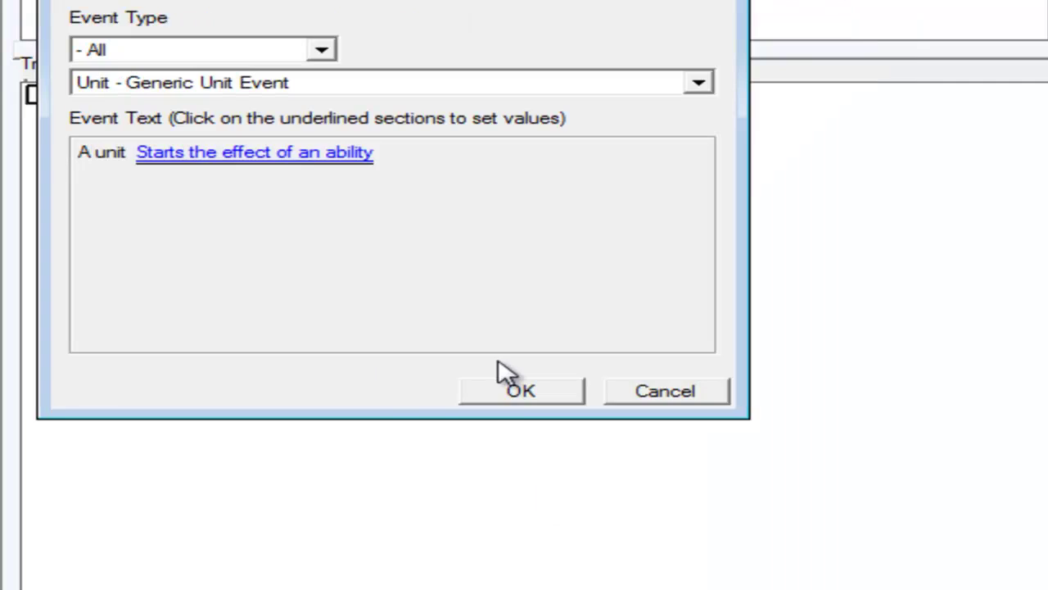
left_click(491, 382)
Add an Ability Comparison condition requiring the ability to equal the custom 'paladin'.
right_click(149, 168)
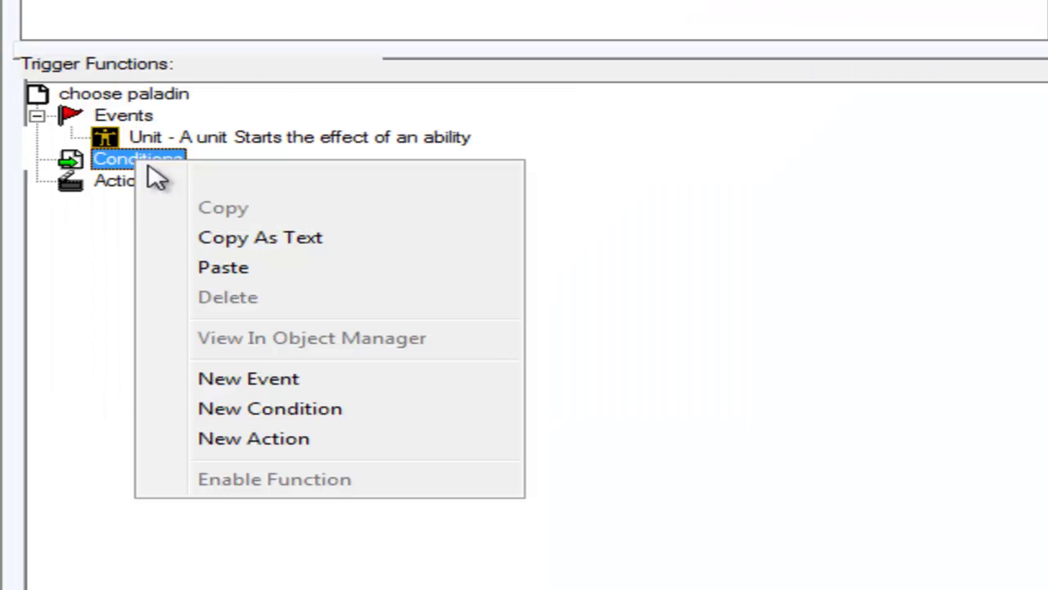
left_click(330, 409)
left_click(228, 82)
left_click(205, 128)
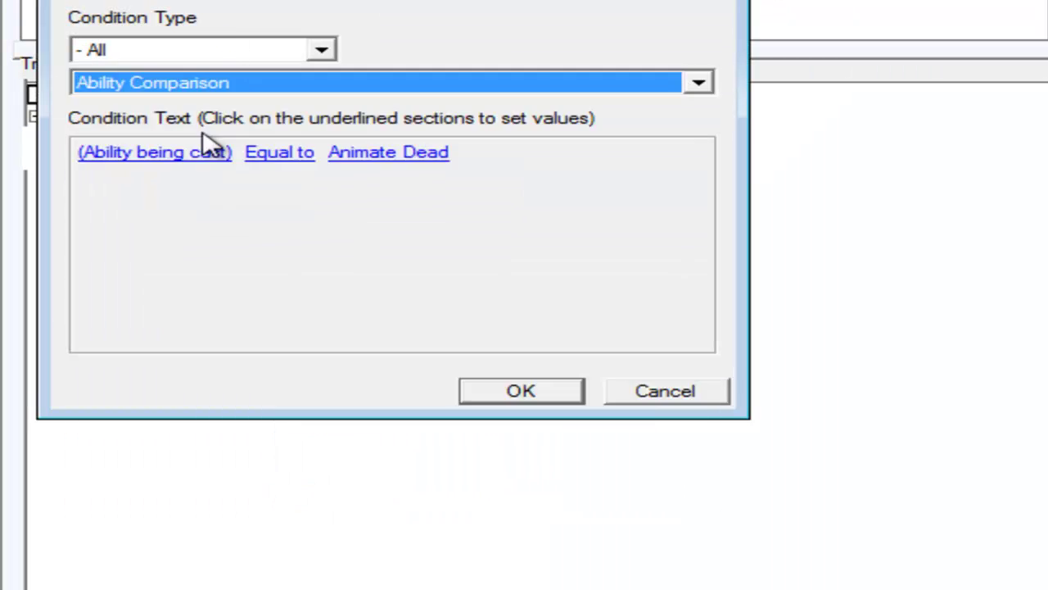
left_click(385, 160)
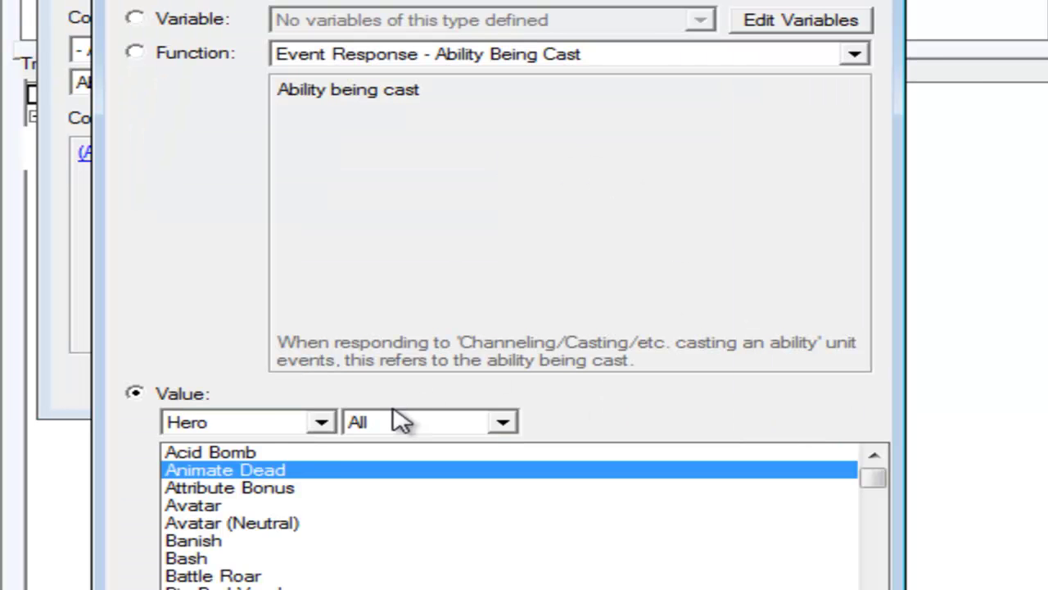
left_click(262, 422)
left_click(262, 463)
left_click(410, 422)
left_click(354, 478)
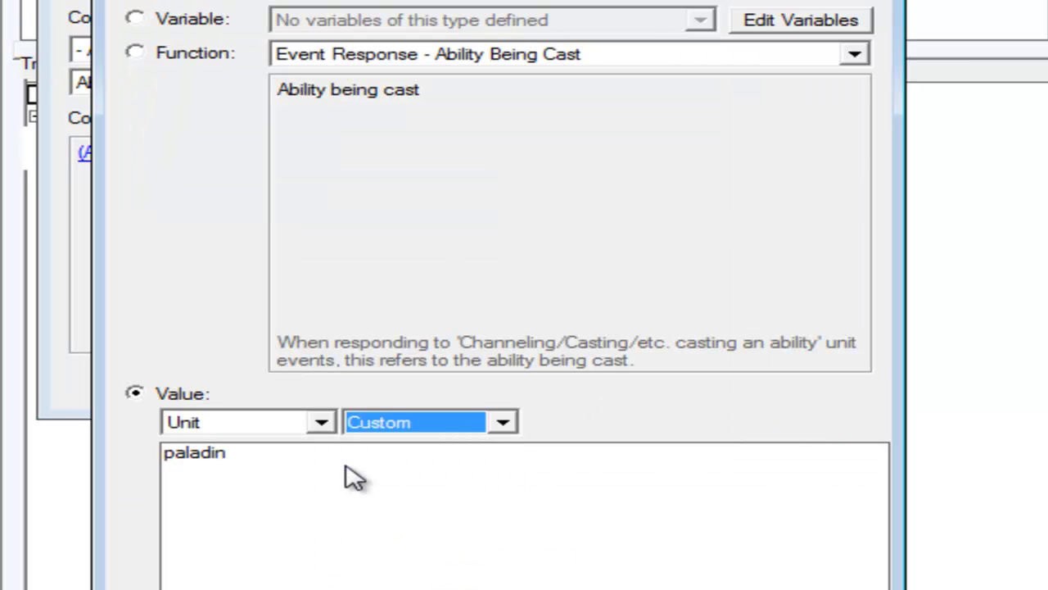
double_click(323, 456)
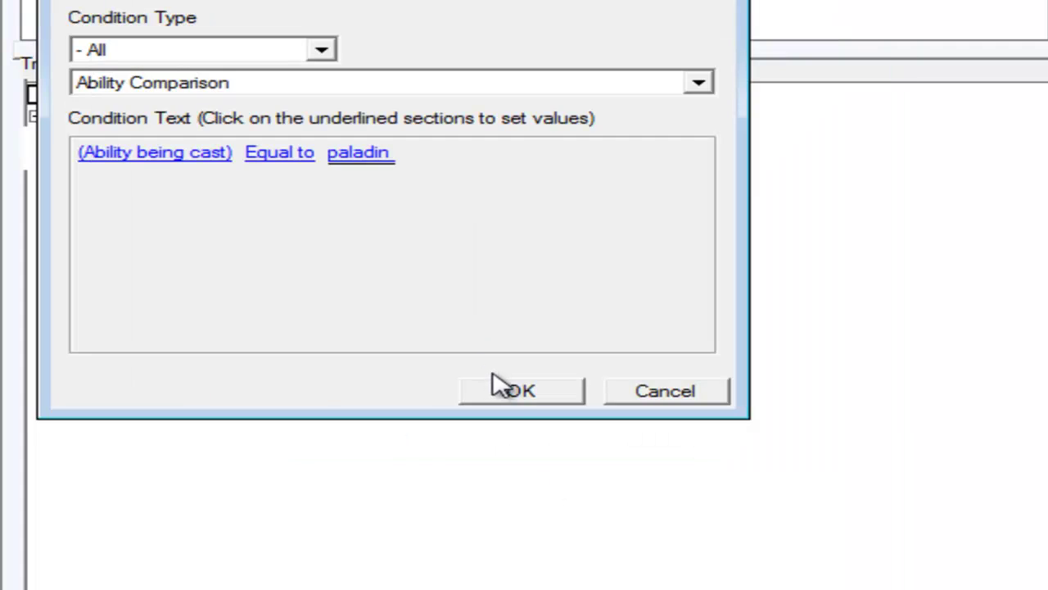
left_click(516, 390)
left_click(144, 165)
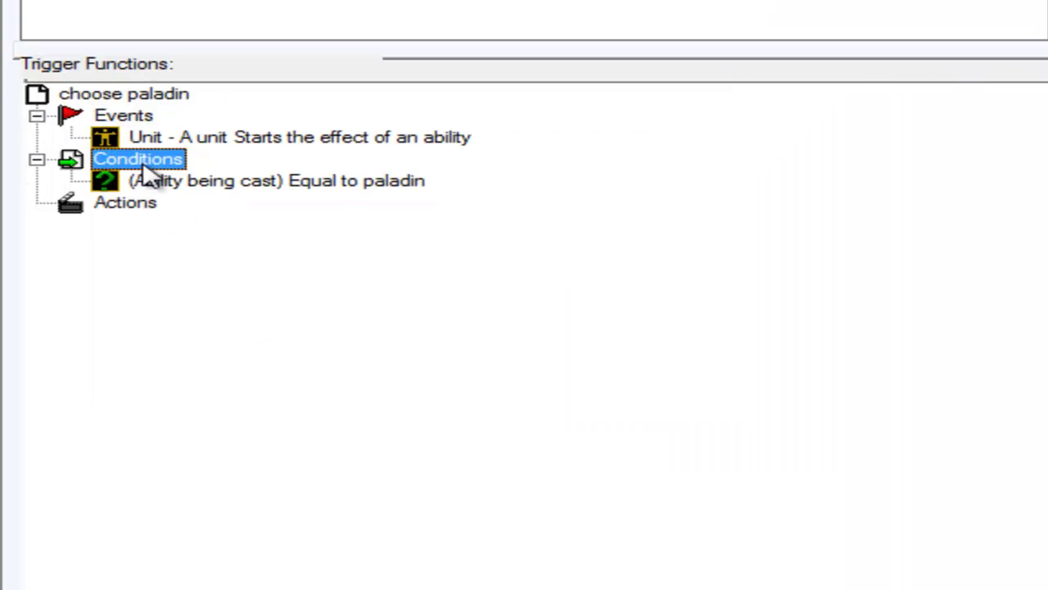
left_click(89, 210)
Add a new Unit action of type Create Units Facing Angle.
right_click(109, 218)
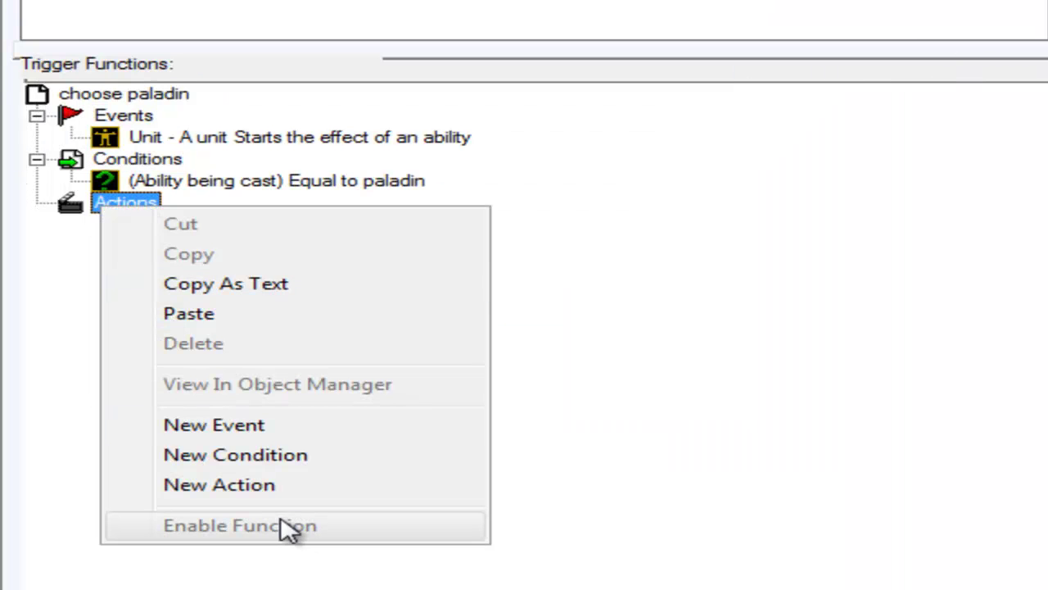
left_click(278, 484)
left_click(260, 84)
left_click(257, 54)
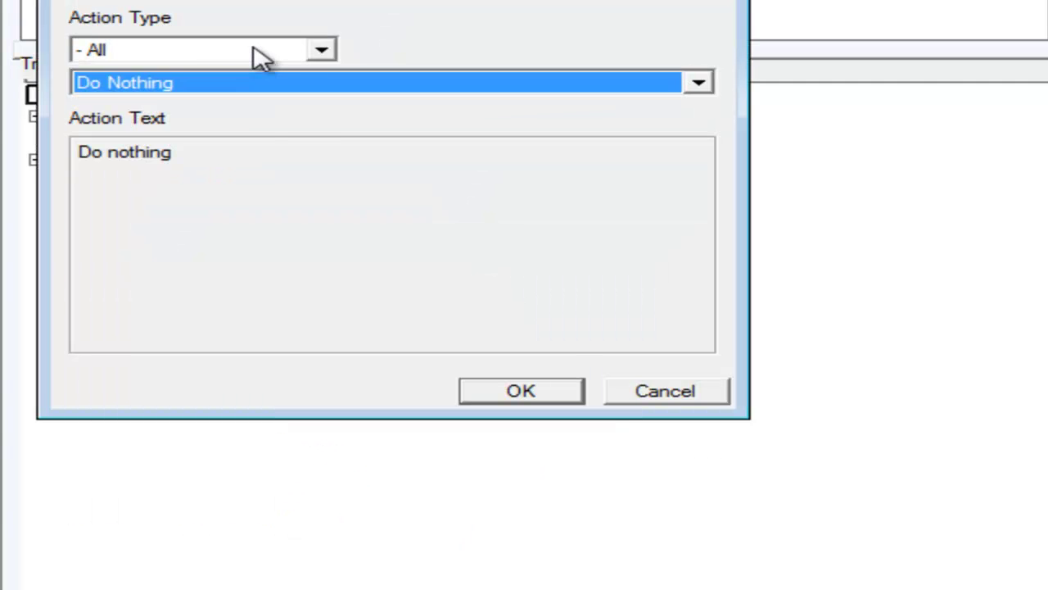
left_click(258, 54)
scroll(187, 451, "down", 4)
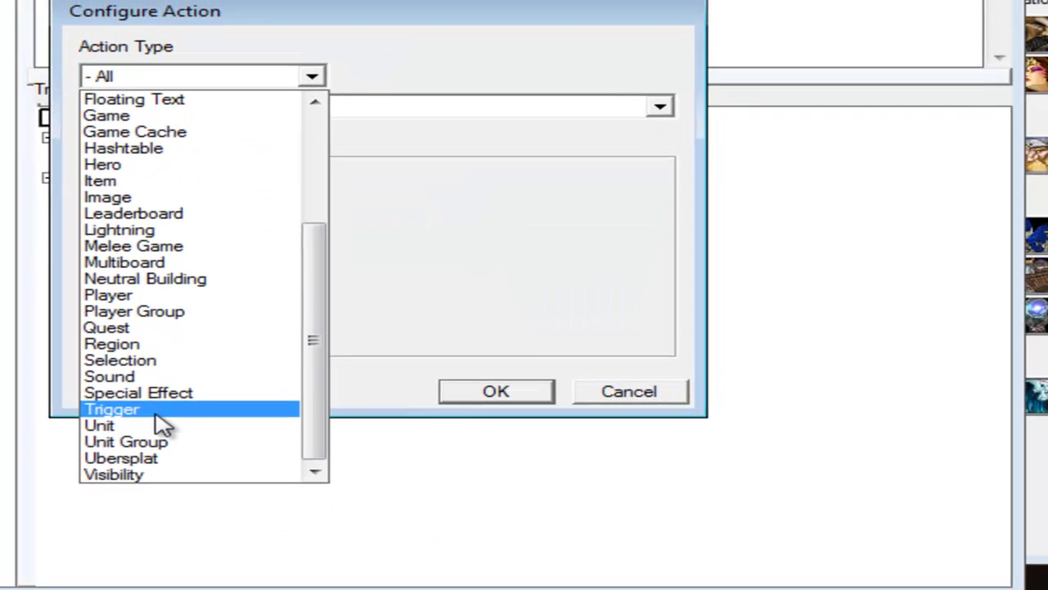
left_click(160, 412)
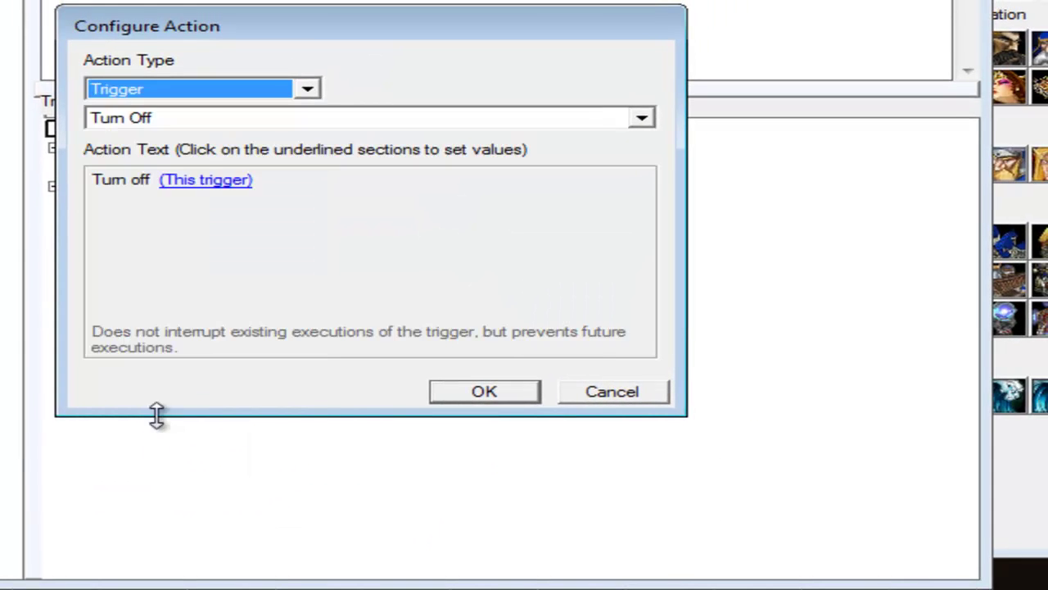
scroll(180, 355, "down", 1)
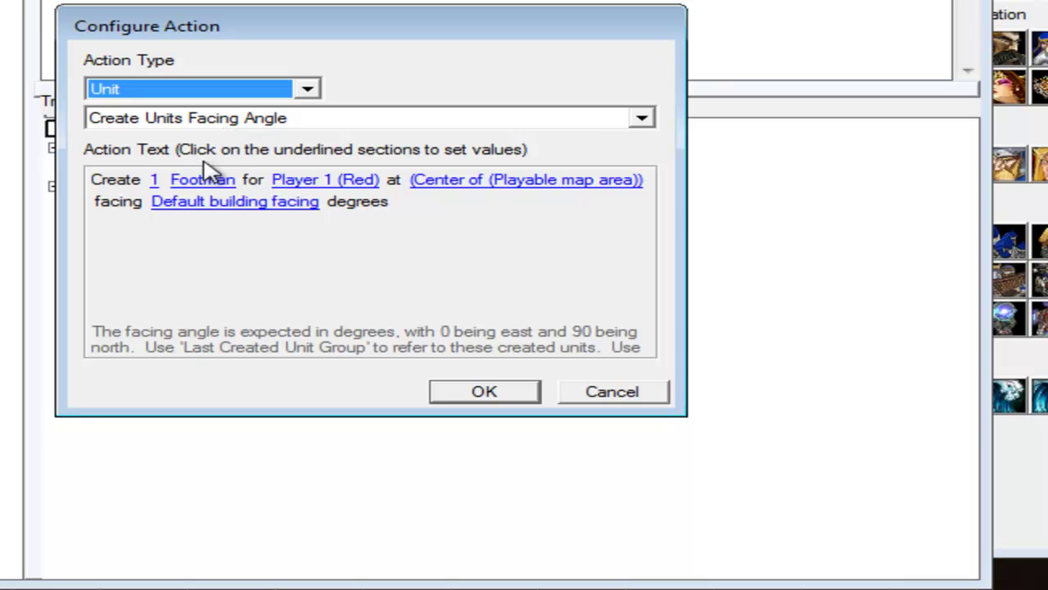
left_click(192, 190)
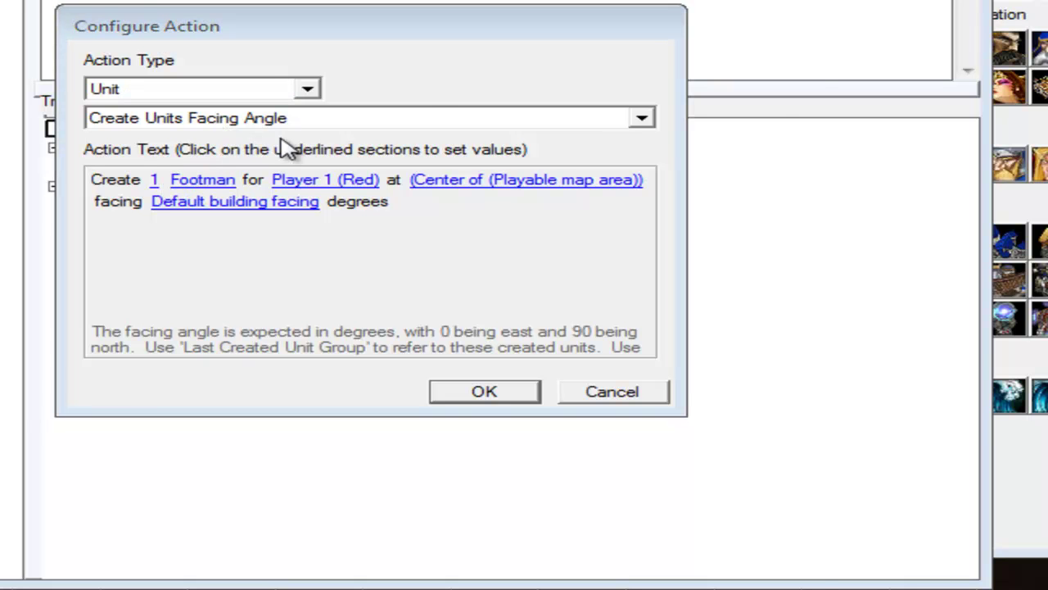
Make the action create a Paladin at the center of Region 000 <gen>.
left_click(203, 179)
left_click(194, 445)
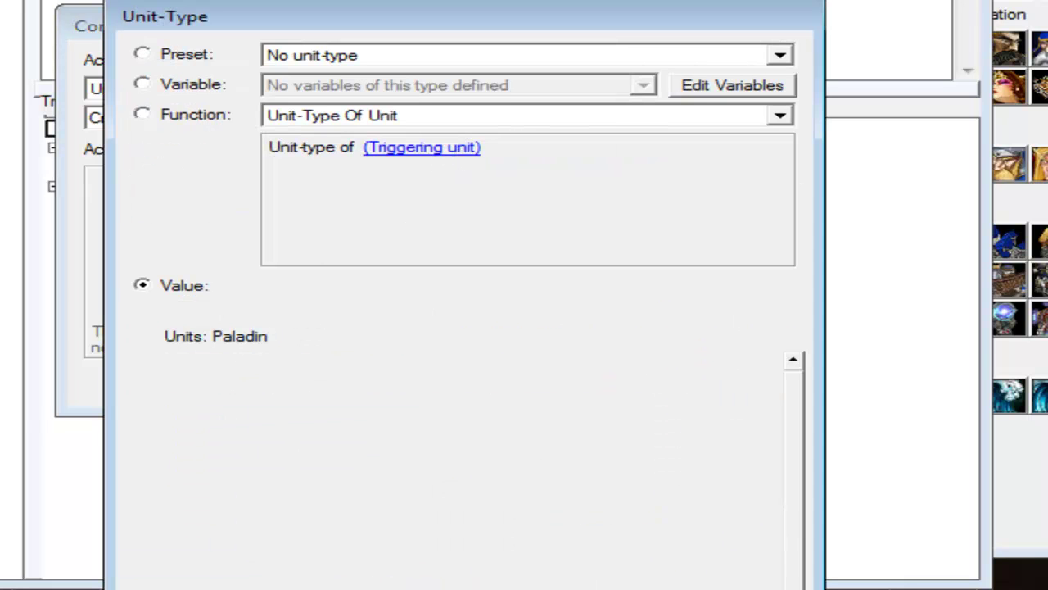
key("Return")
left_click(430, 187)
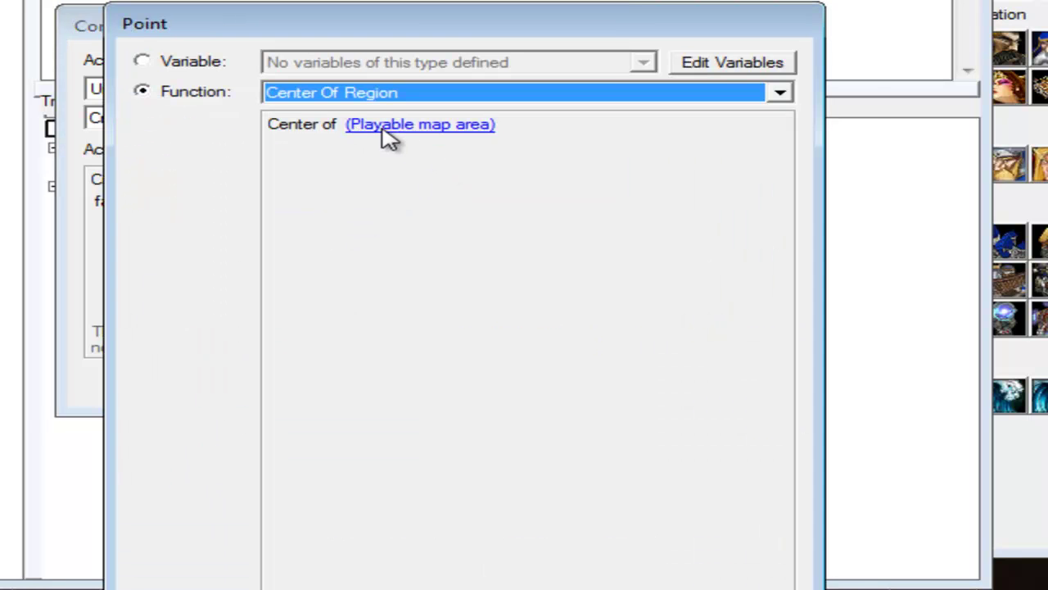
left_click(389, 127)
left_click(250, 93)
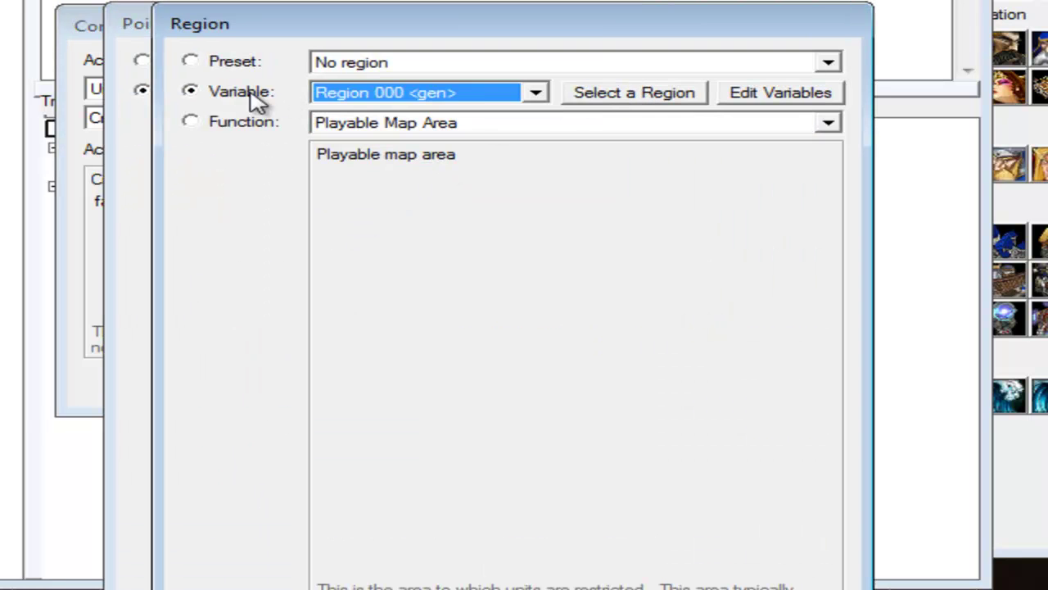
left_click(665, 586)
key("Return")
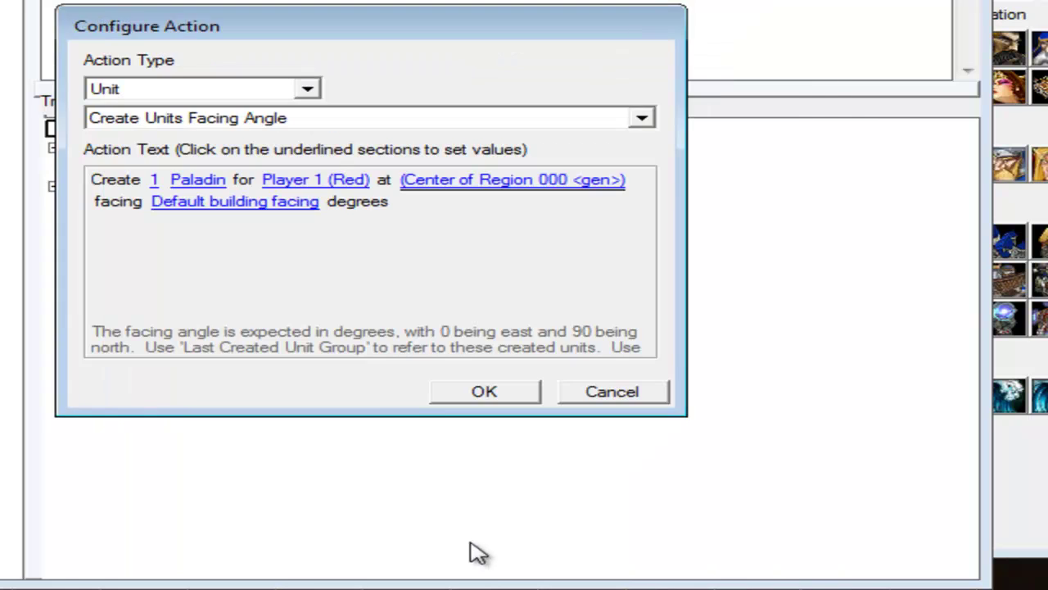
left_click(449, 399)
Add a new Camera action of type Pan Camera (Timed).
right_click(141, 224)
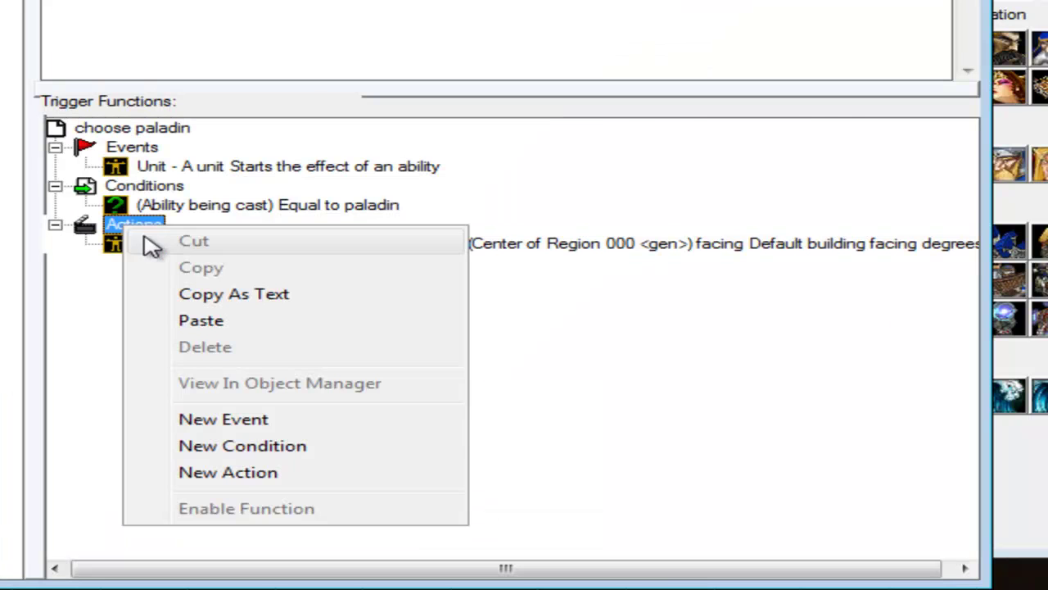
left_click(257, 473)
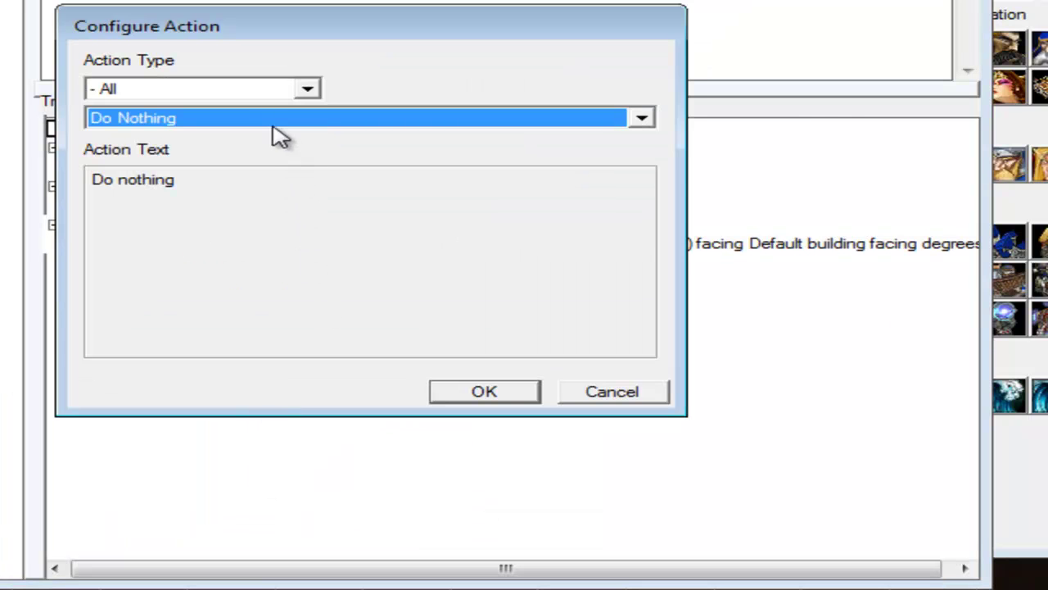
left_click(260, 92)
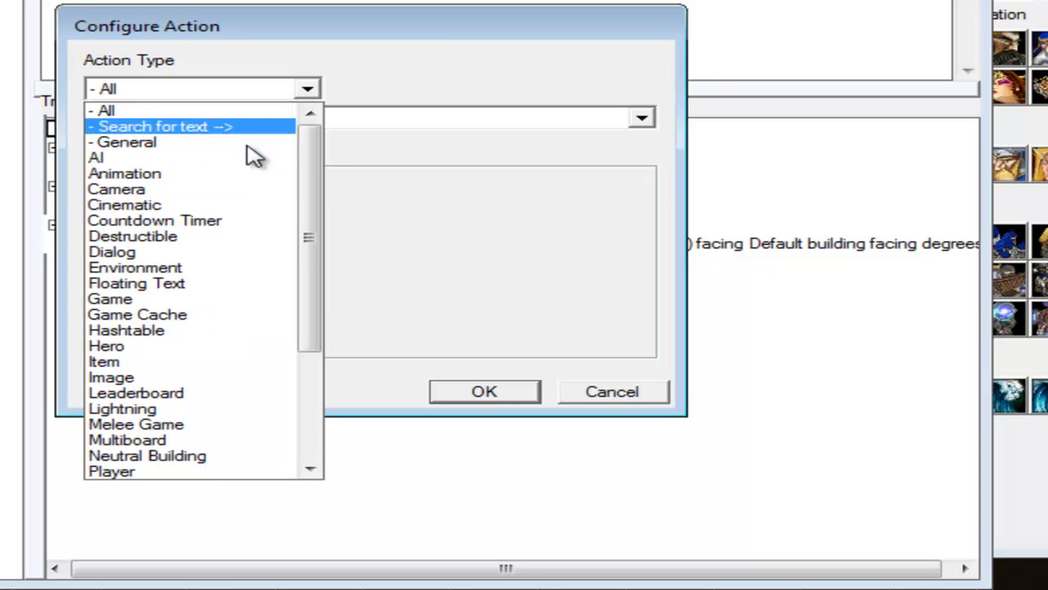
left_click(213, 183)
left_click(274, 119)
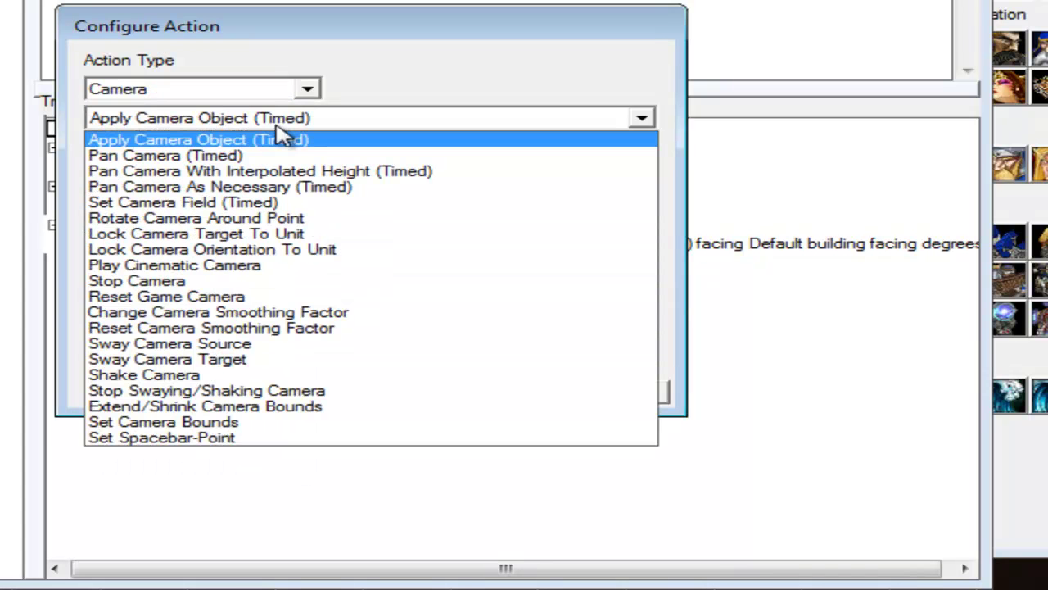
left_click(245, 156)
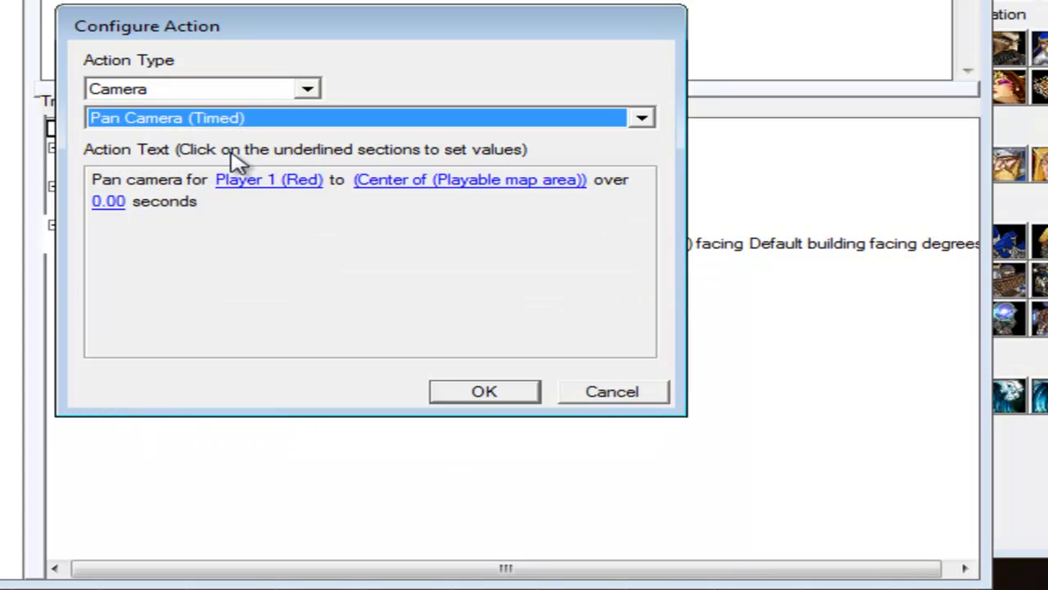
Target the camera pan at the center of Region 000 <gen>.
left_click(408, 182)
left_click_drag(380, 30, 419, 0)
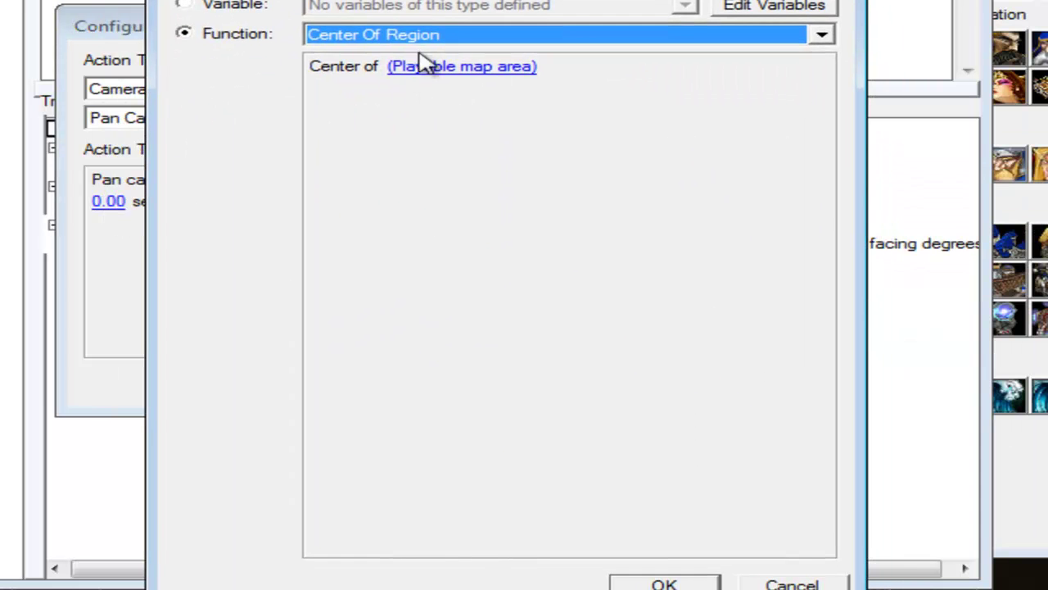
left_click(461, 66)
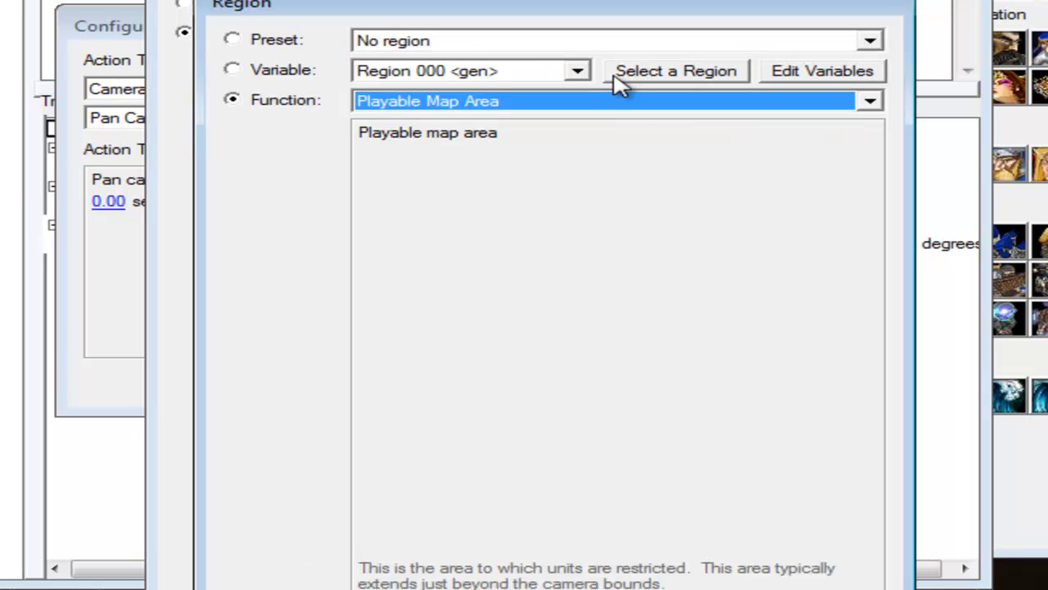
left_click(298, 74)
left_click(662, 583)
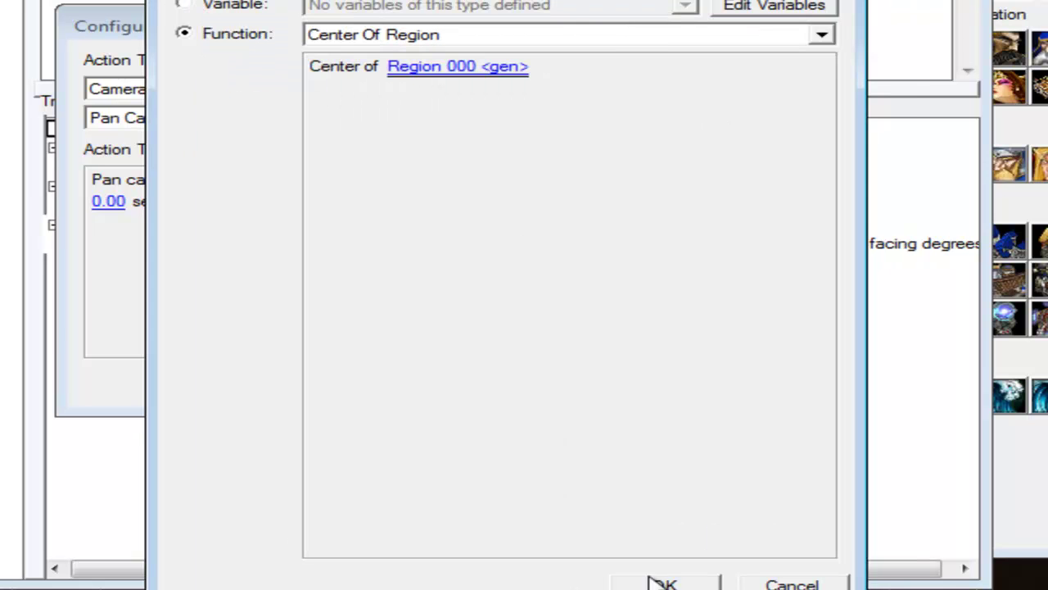
left_click(654, 583)
left_click(485, 400)
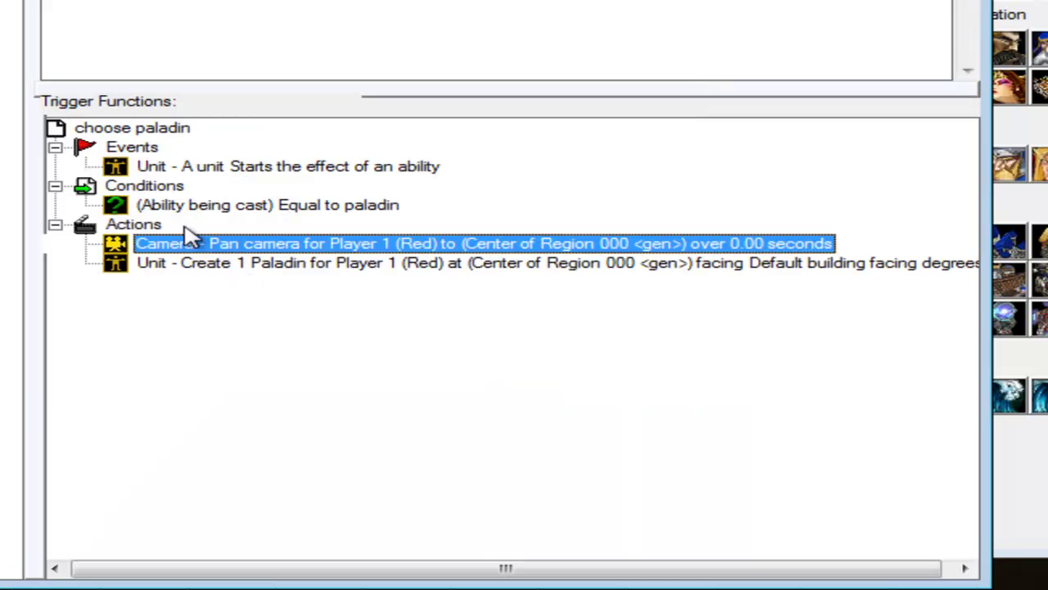
Add a new action to the choose paladin trigger and browse the list of available actions.
left_click(136, 227)
right_click(147, 226)
left_click(206, 479)
left_click(376, 119)
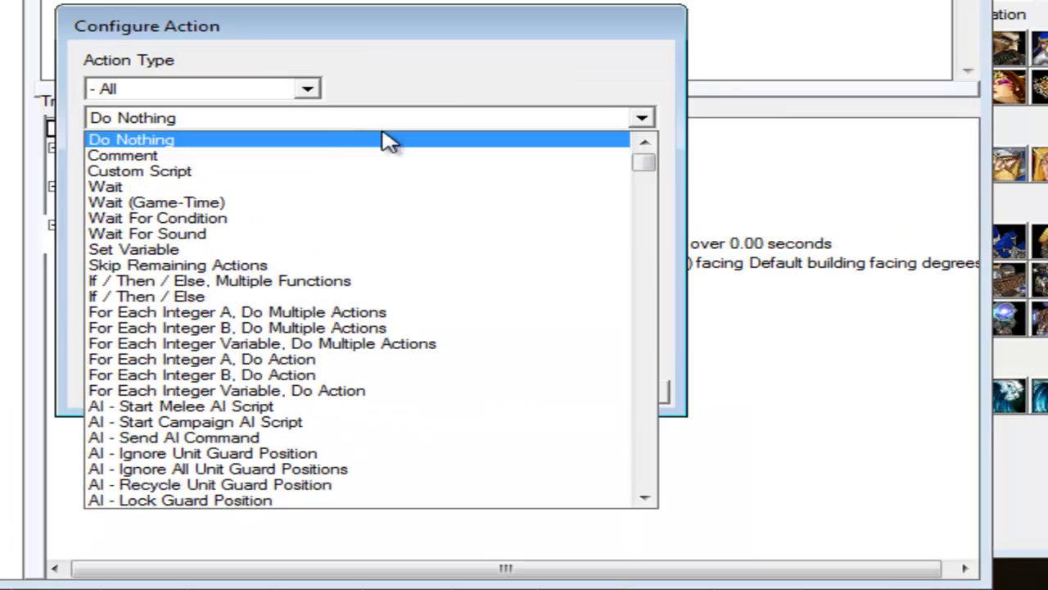
left_click_drag(651, 147, 676, 450)
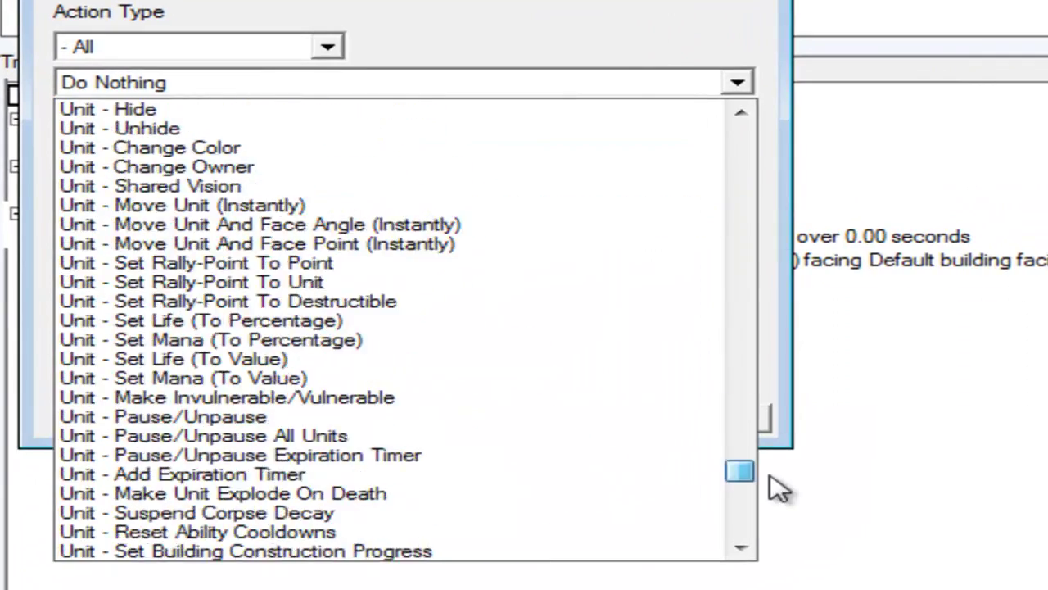
left_click_drag(778, 489, 778, 586)
scroll(479, 395, "up", 1)
scroll(479, 394, "up", 10)
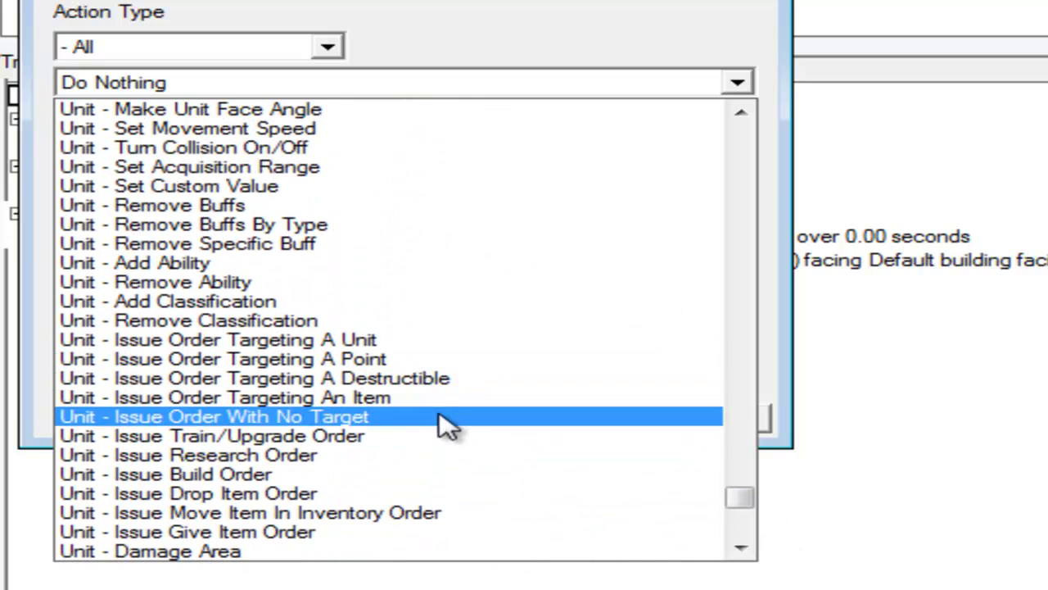
scroll(354, 434, "down", 1)
scroll(393, 401, "down", 2)
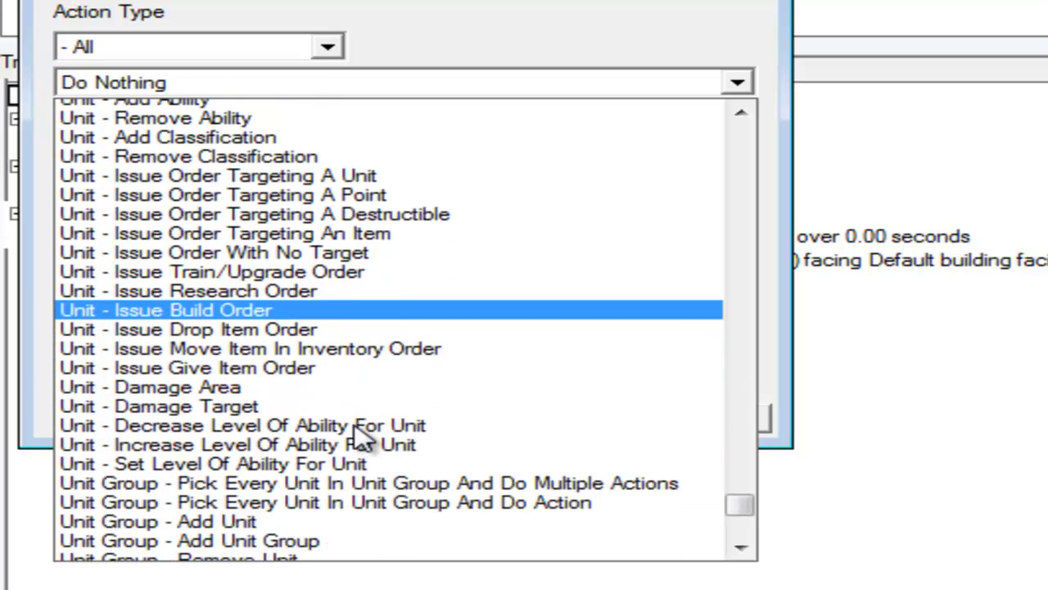
scroll(409, 344, "up", 1)
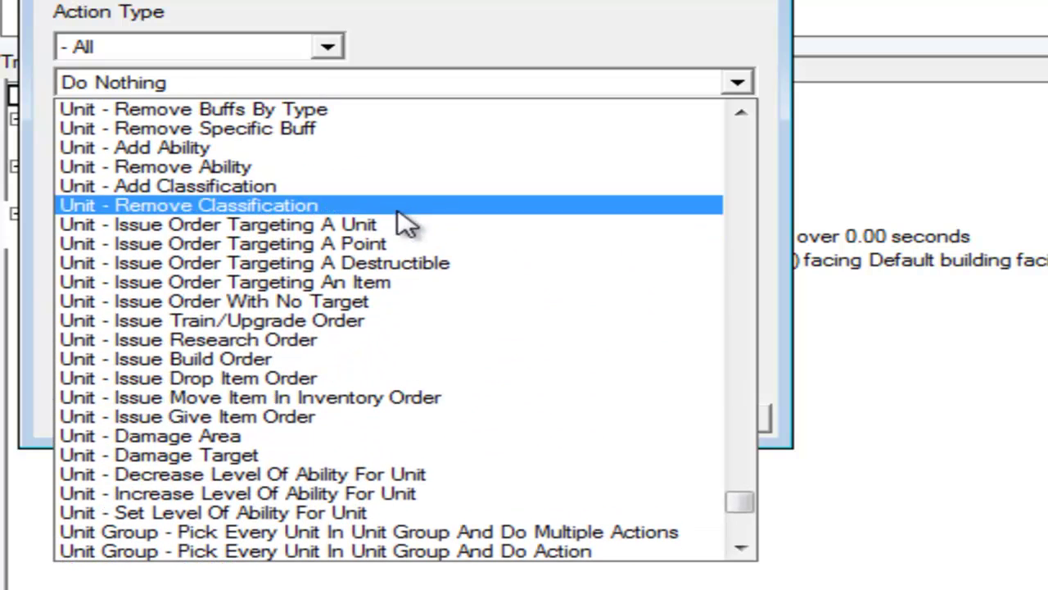
Make it a Unit - Remove Ability action that removes the custom 'paladin' unit ability.
left_click(338, 168)
left_click(177, 161)
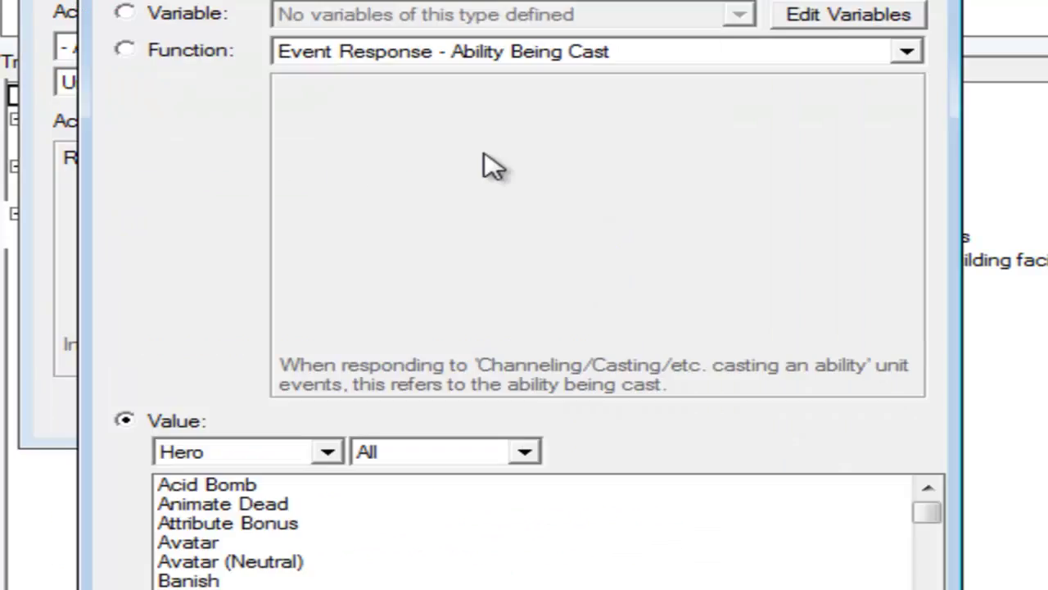
left_click(256, 453)
left_click(250, 502)
left_click(376, 452)
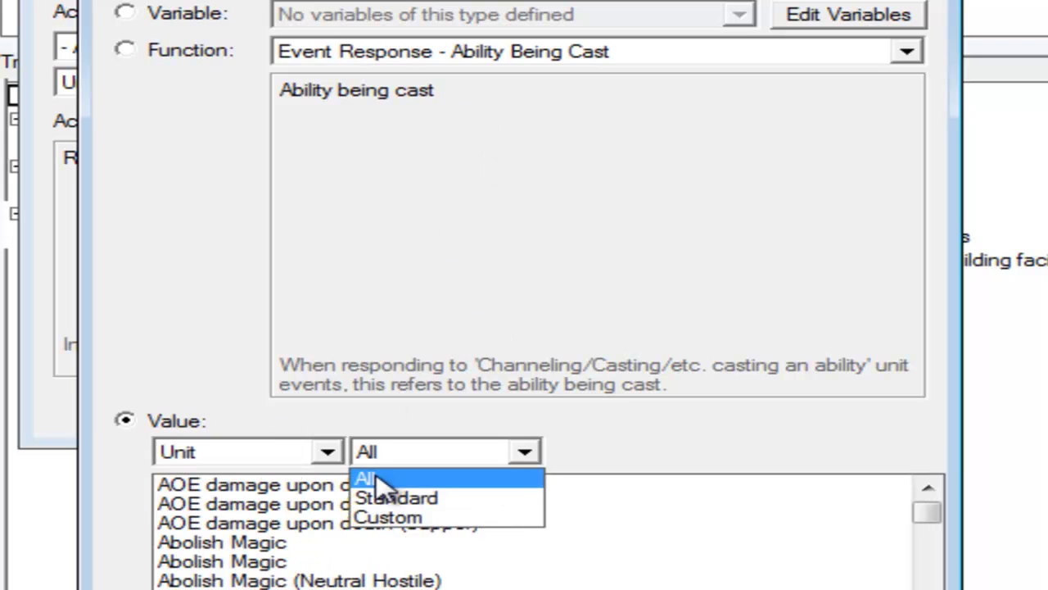
left_click(382, 517)
left_click(526, 460)
left_click(397, 498)
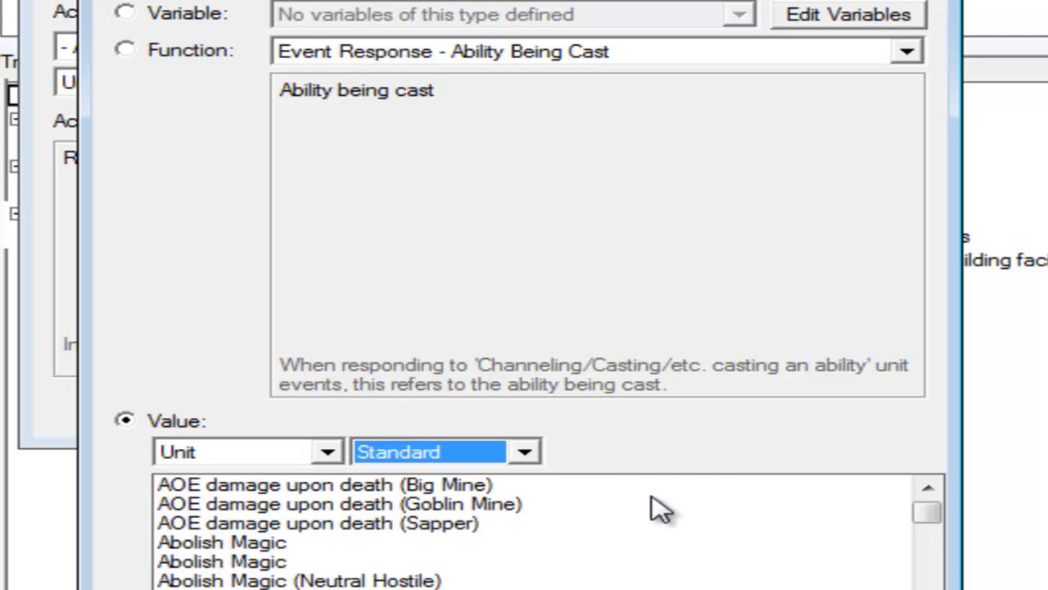
left_click(510, 457)
left_click(463, 519)
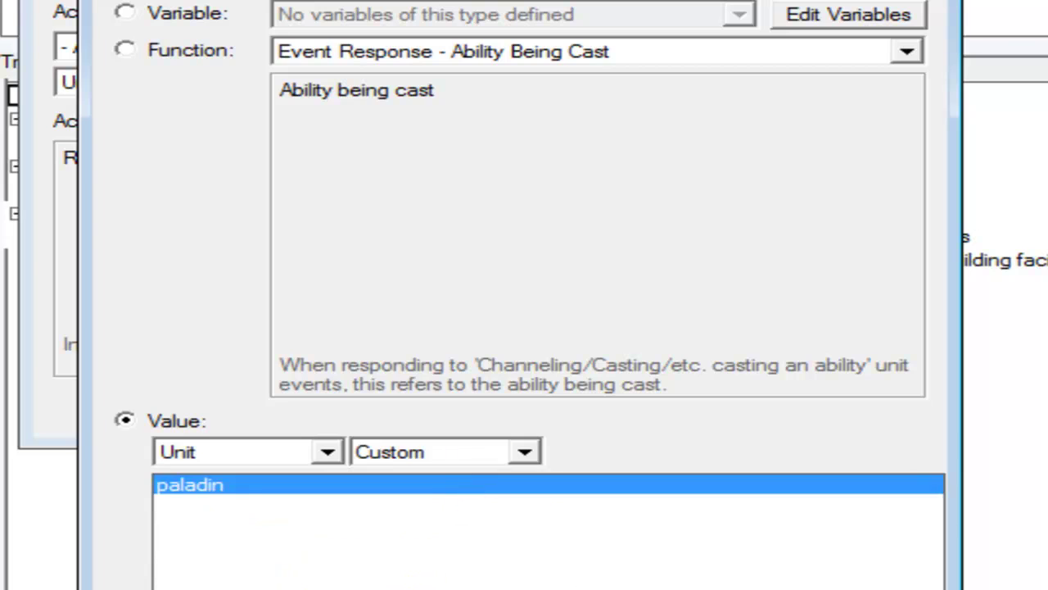
key("Return")
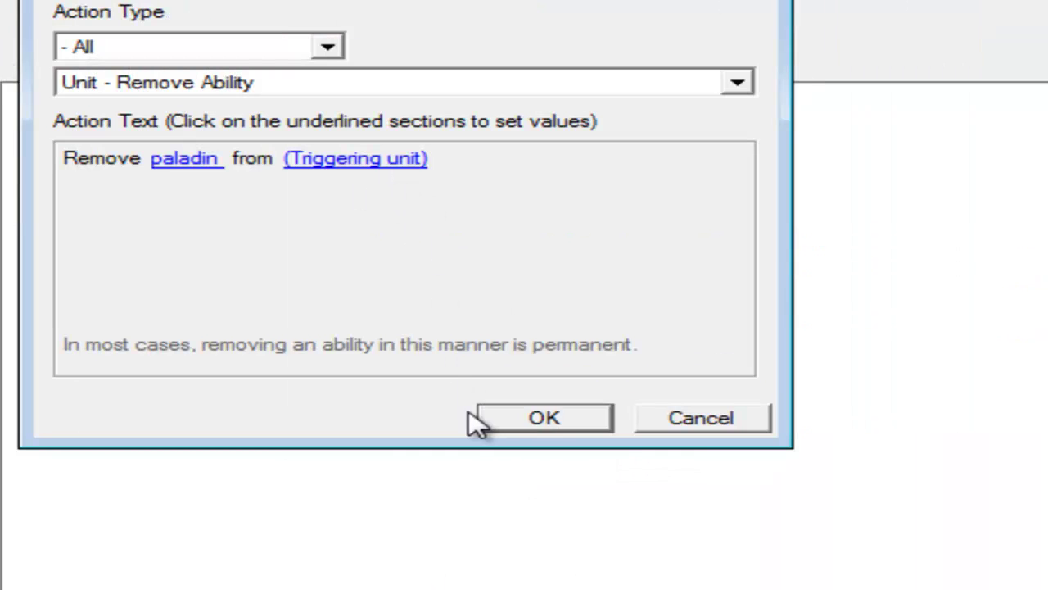
Confirm the Remove Ability action and move it below the Create Paladin action.
left_click(543, 417)
left_click_drag(210, 252, 234, 320)
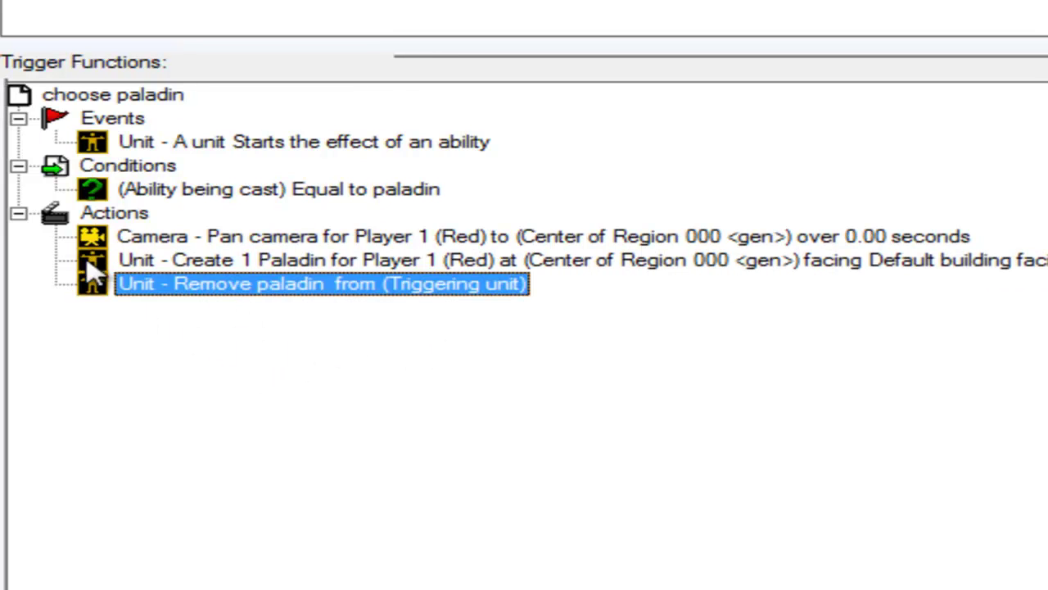
left_click(87, 214)
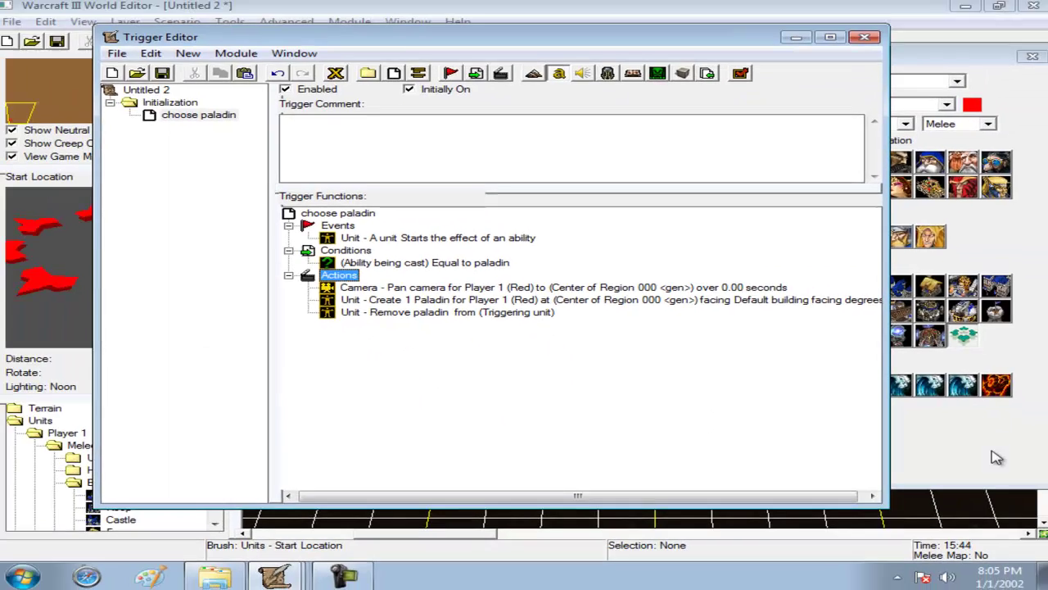
Close the Trigger Editor and switch the unit palette to Neutral custom units.
left_click(871, 28)
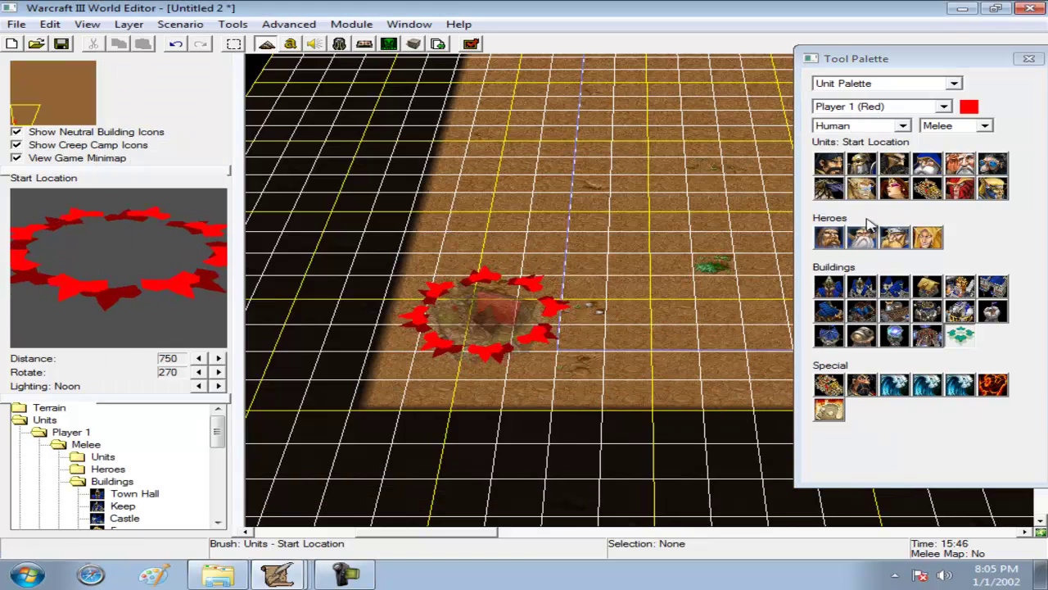
left_click(942, 127)
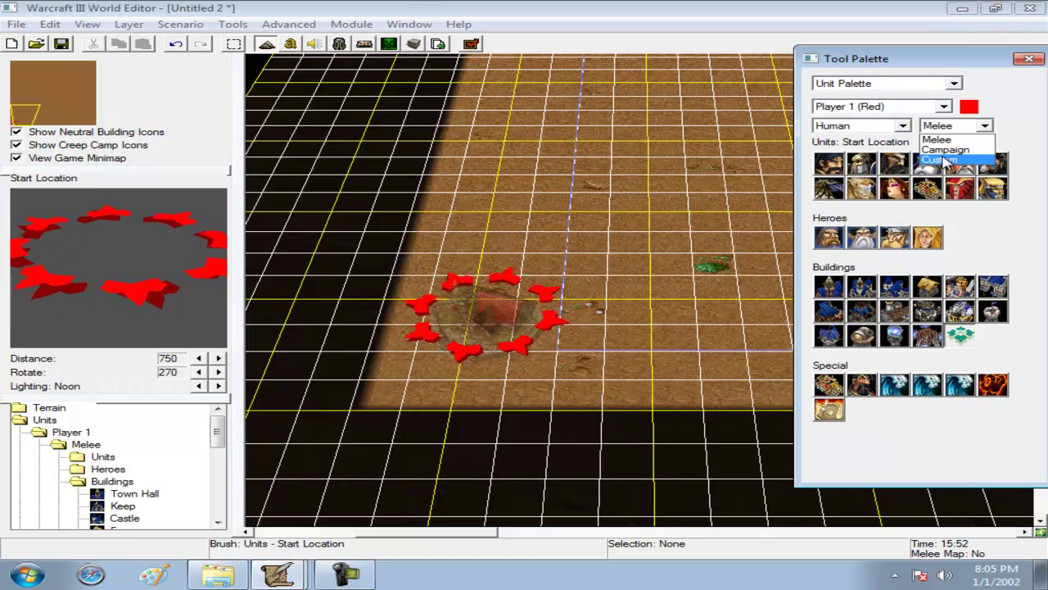
left_click(946, 160)
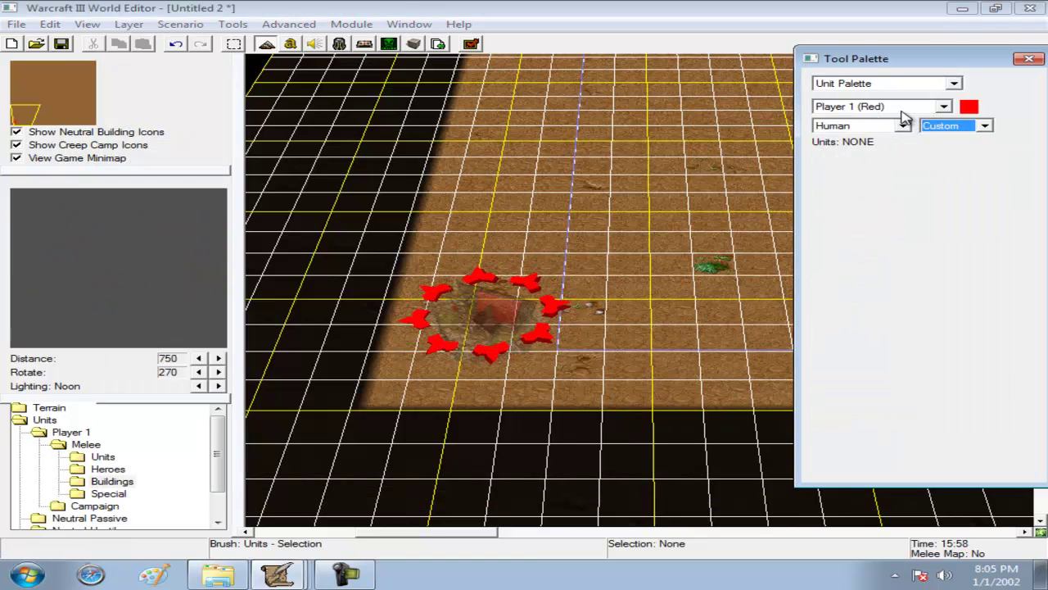
left_click(889, 128)
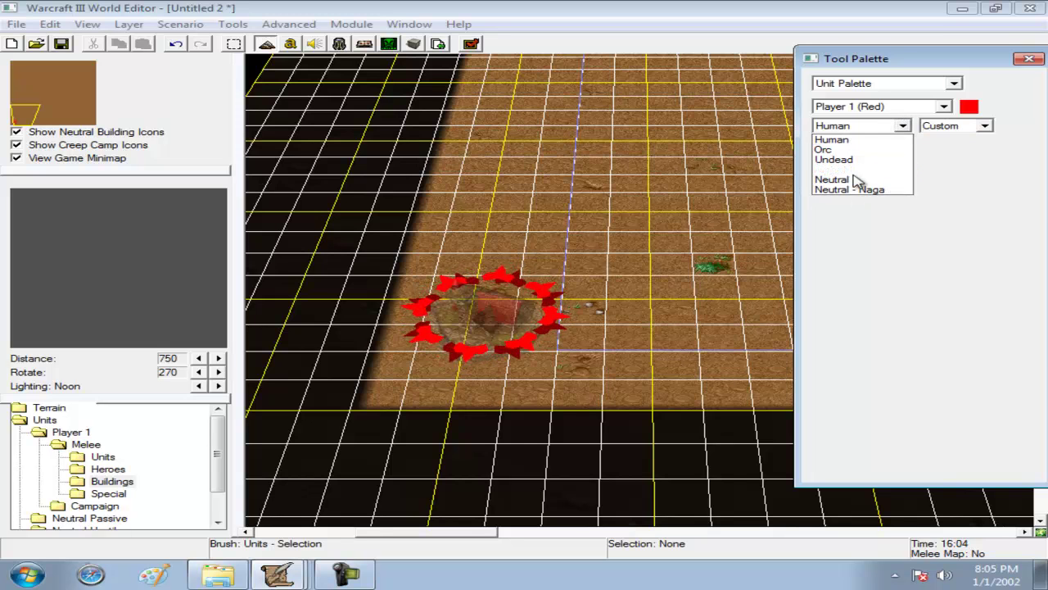
left_click(852, 181)
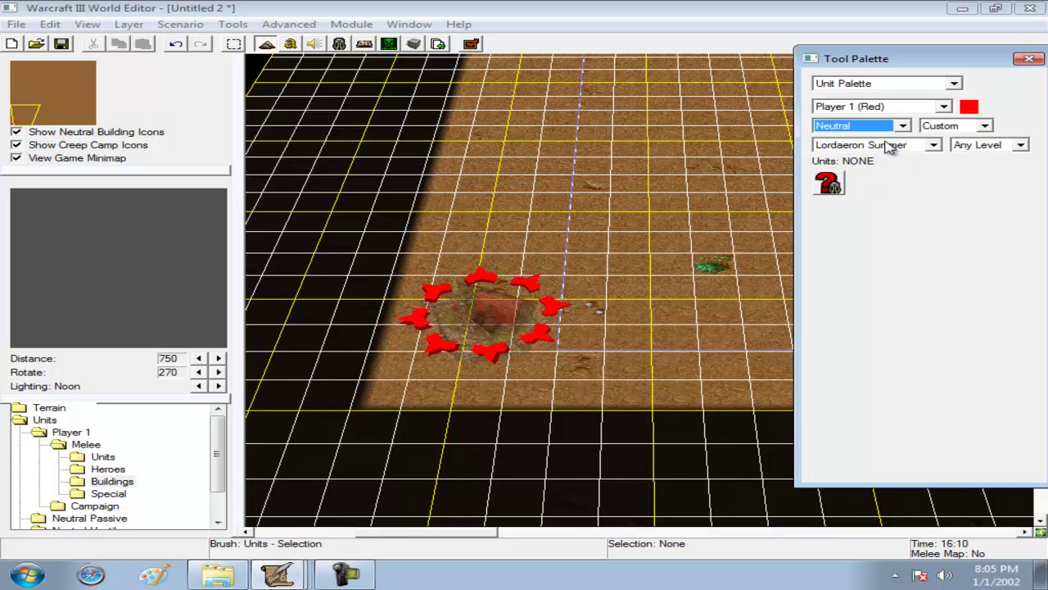
Select the custom Tavern and place it on Player 1's start location.
key("F6")
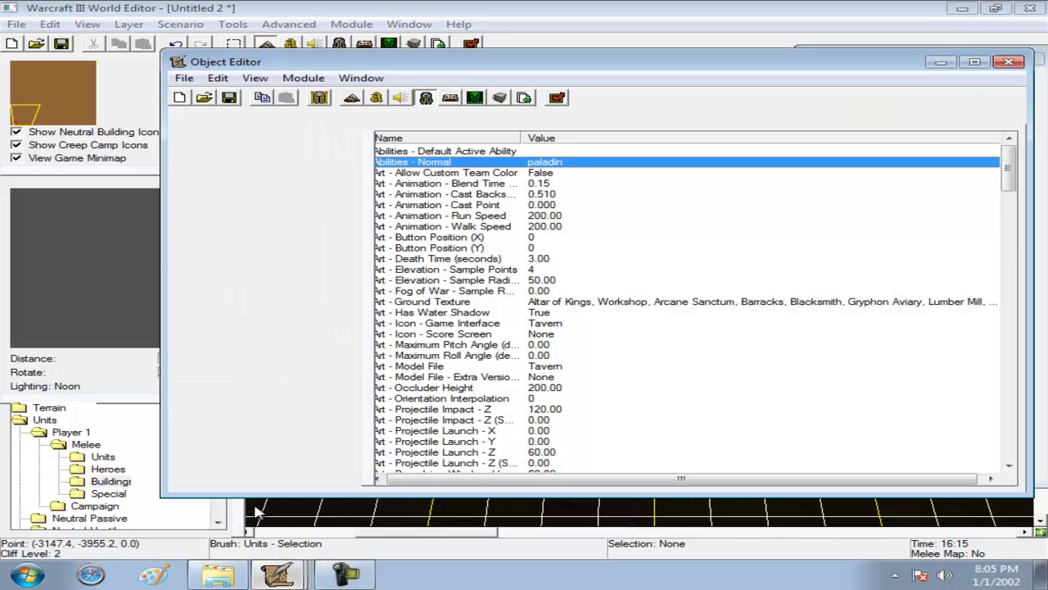
left_click(286, 284)
right_click(288, 284)
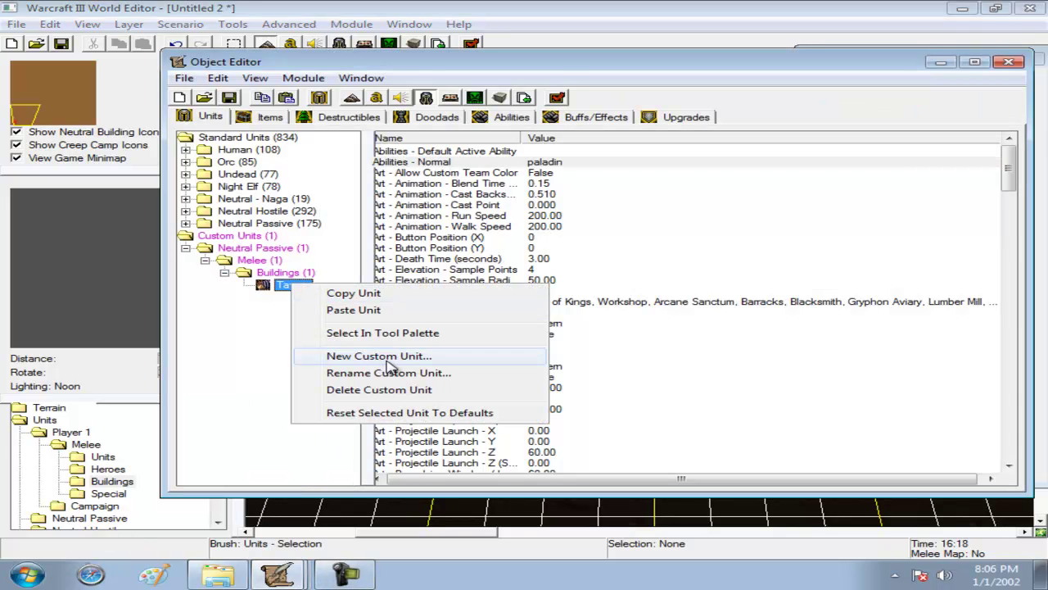
left_click(400, 336)
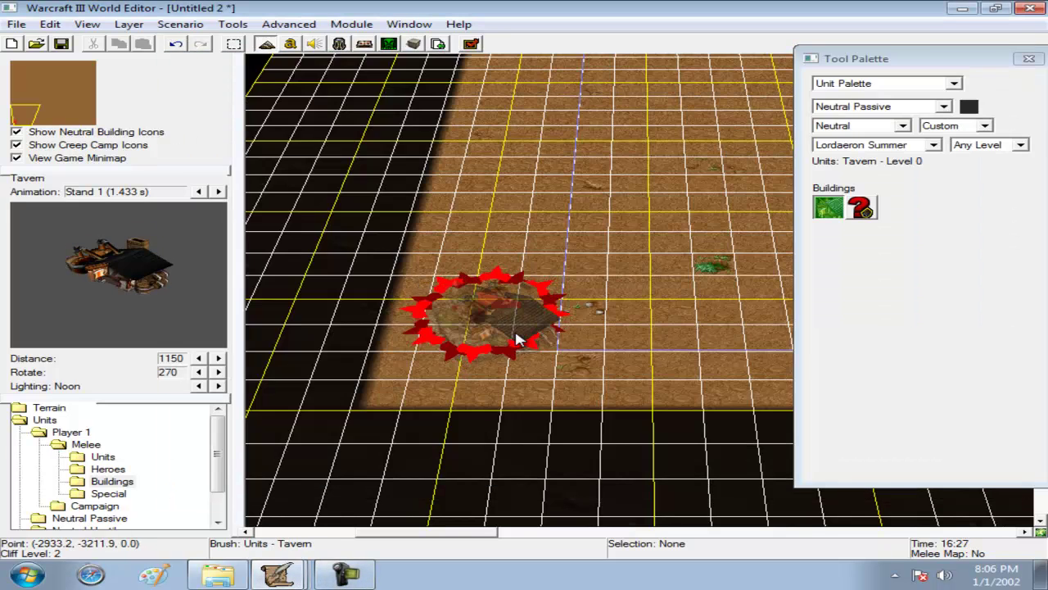
left_click(496, 321)
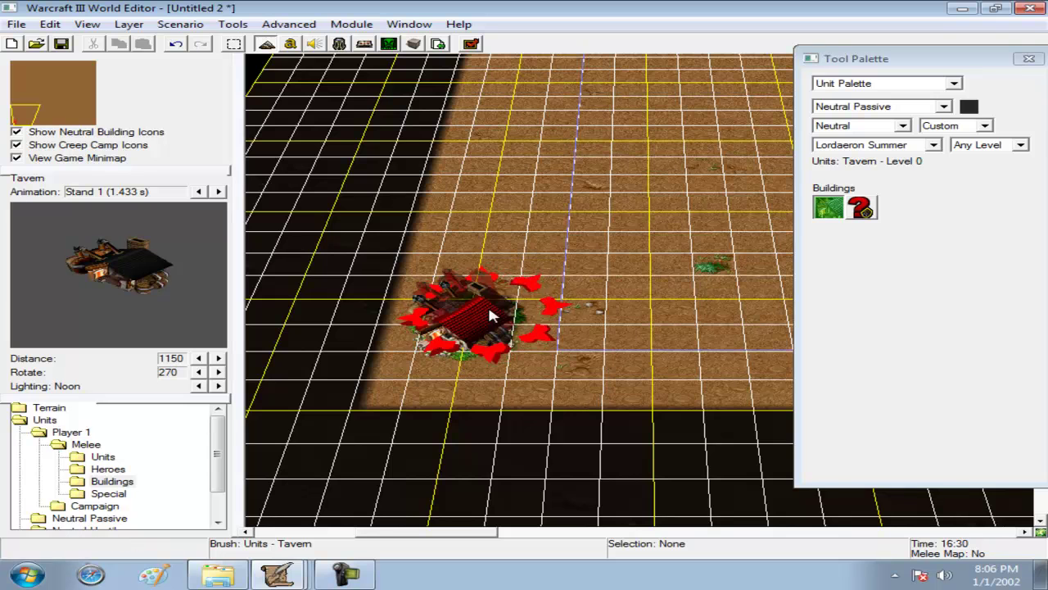
left_click(879, 93)
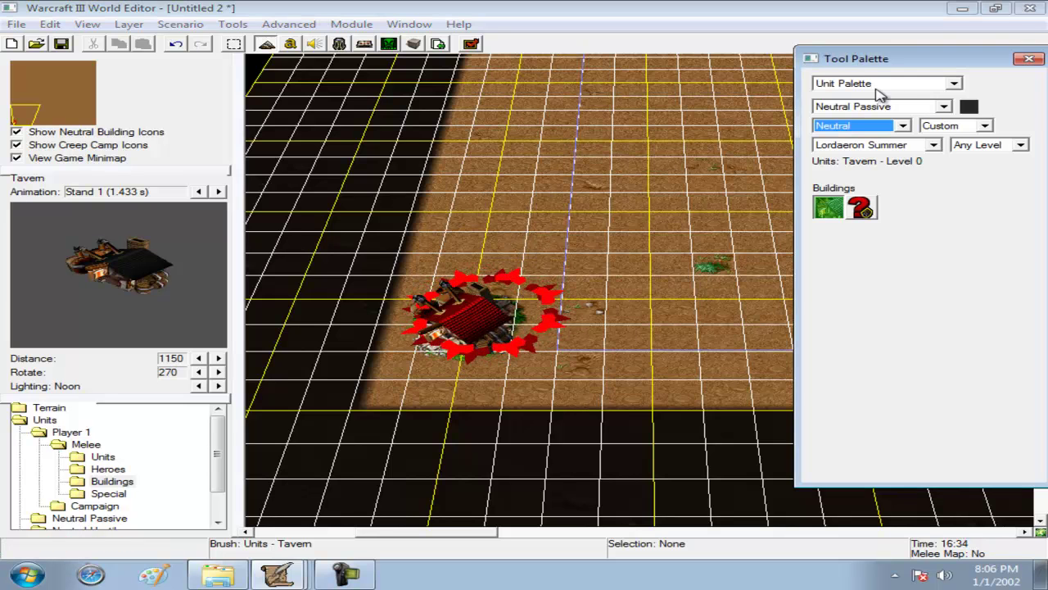
Test-run the map past the expansion warning, then exit the test game.
left_click(472, 46)
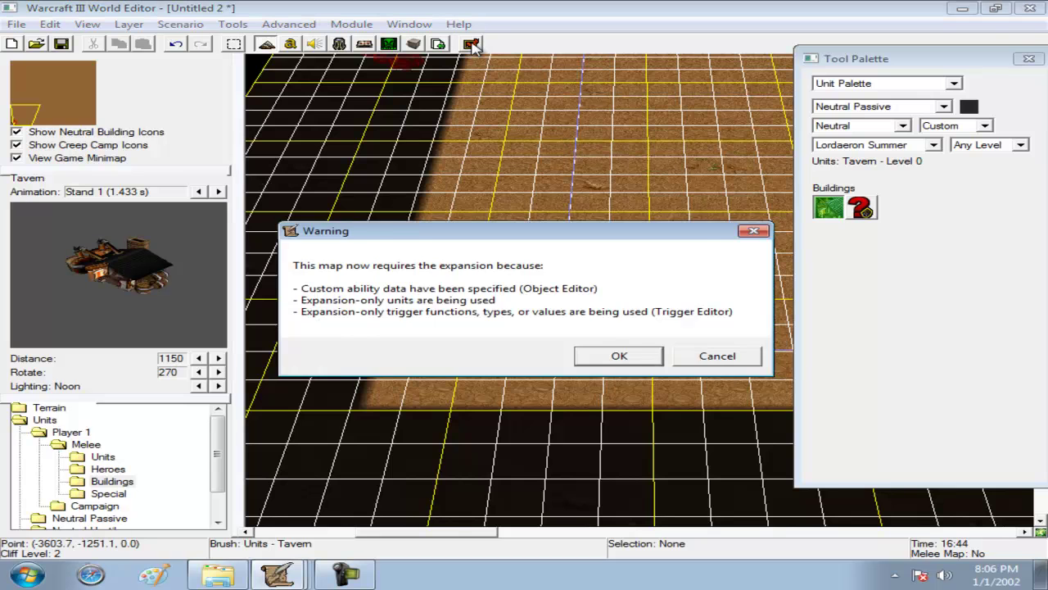
key("Return")
key("Return")
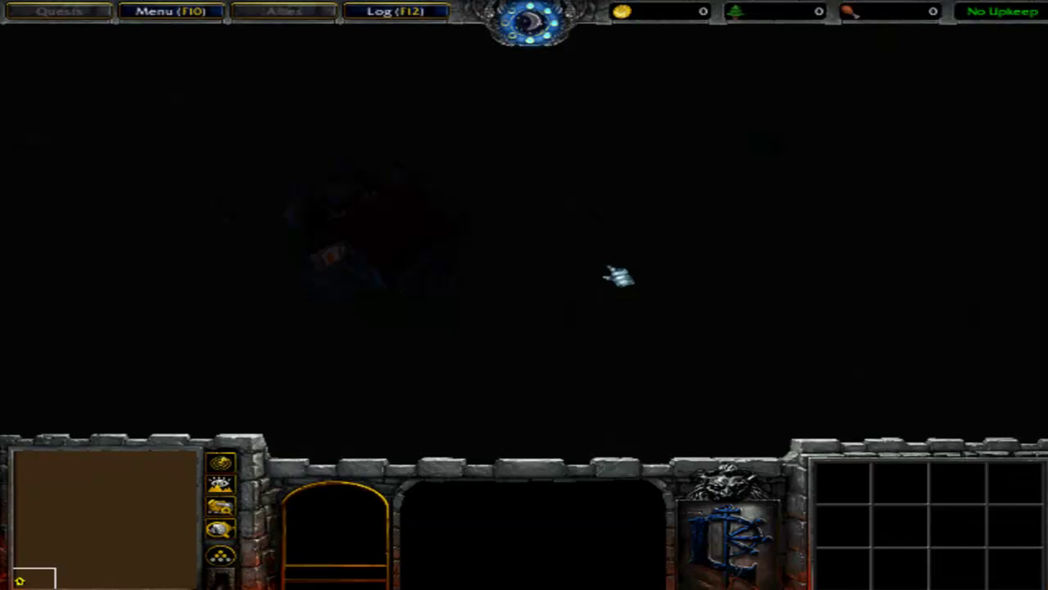
left_click(195, 16)
left_click(459, 316)
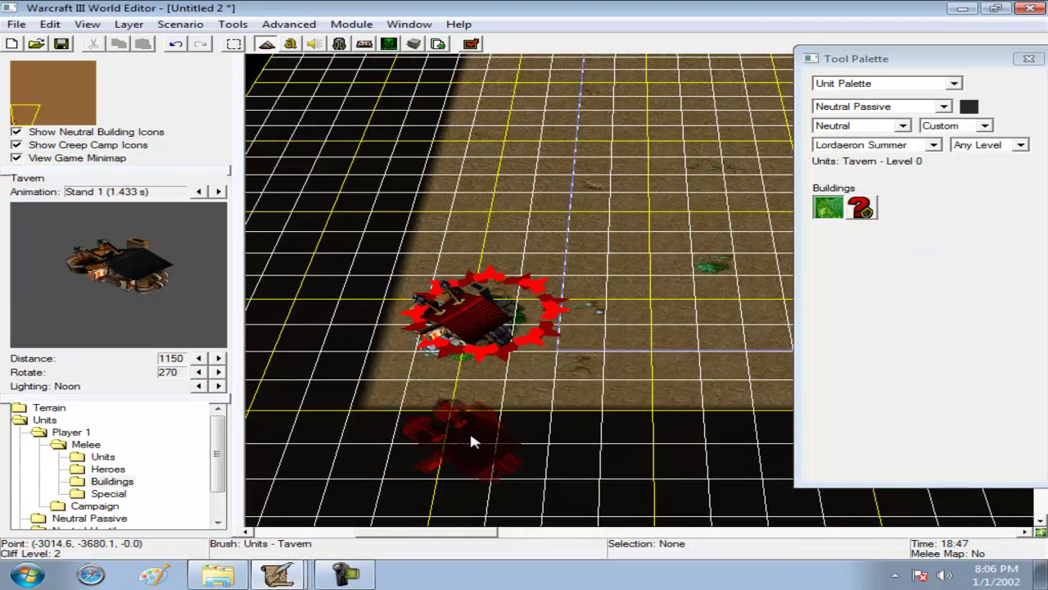
Stop placing Taverns and set the placed Tavern's owner to Player 1 (Red).
right_click(470, 443)
double_click(475, 322)
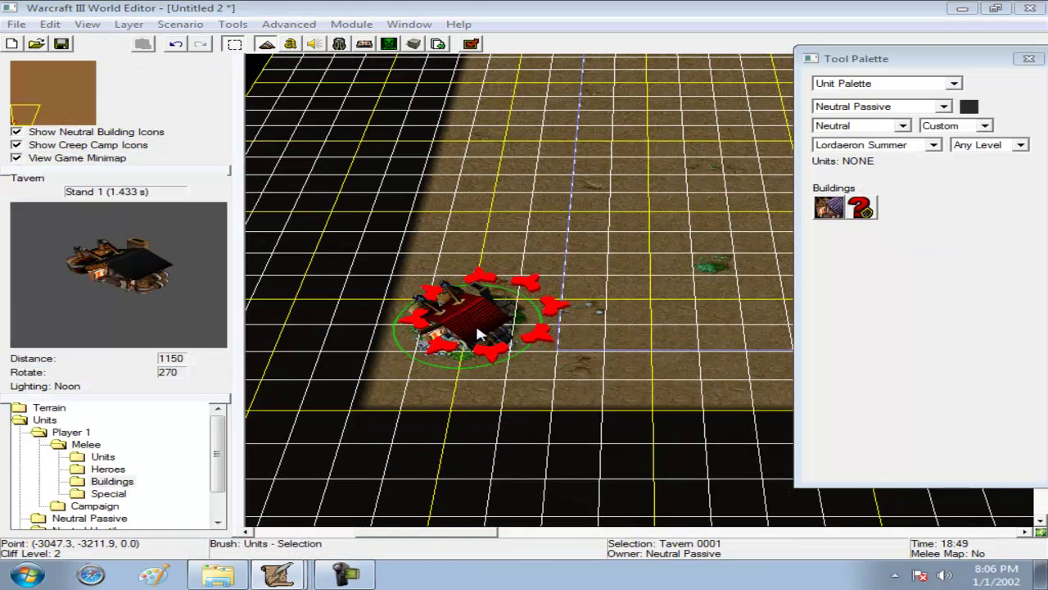
left_click(461, 247)
left_click(452, 260)
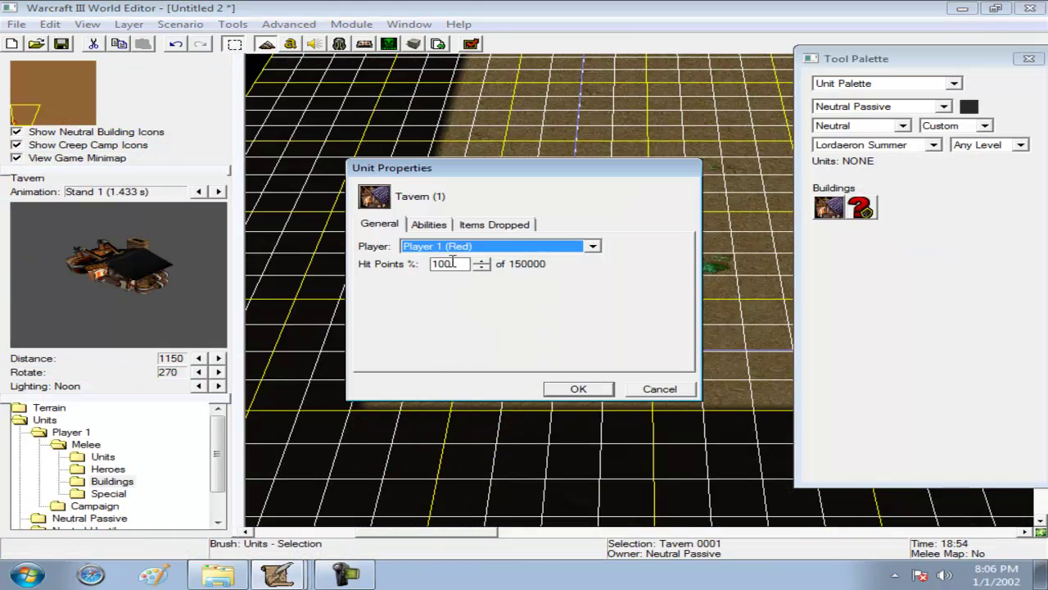
left_click(573, 391)
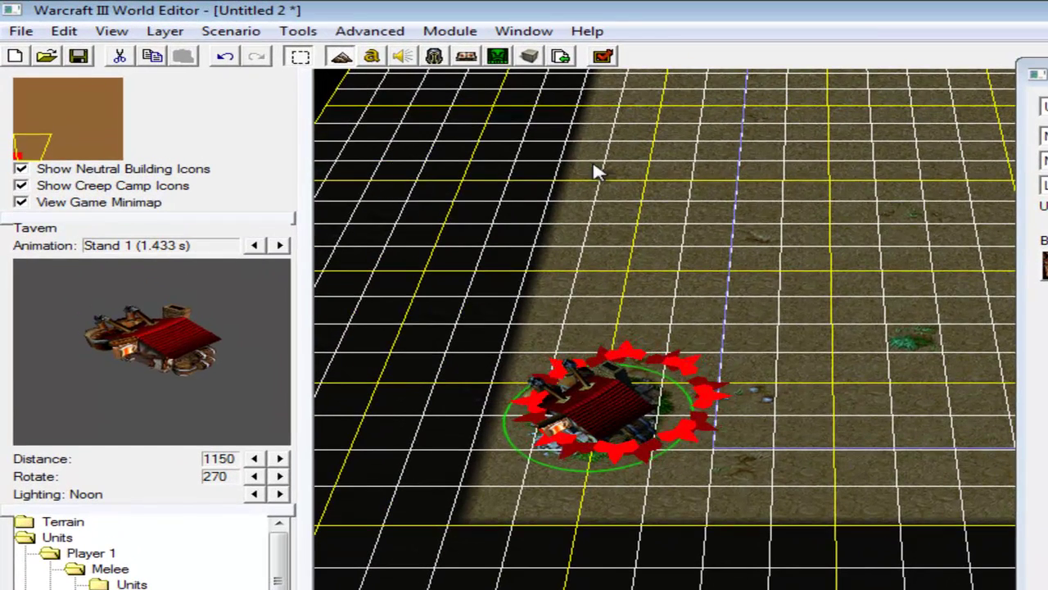
Launch the test game, learn Holy Light for the Paladin, move it left, then halt it.
left_click(602, 56)
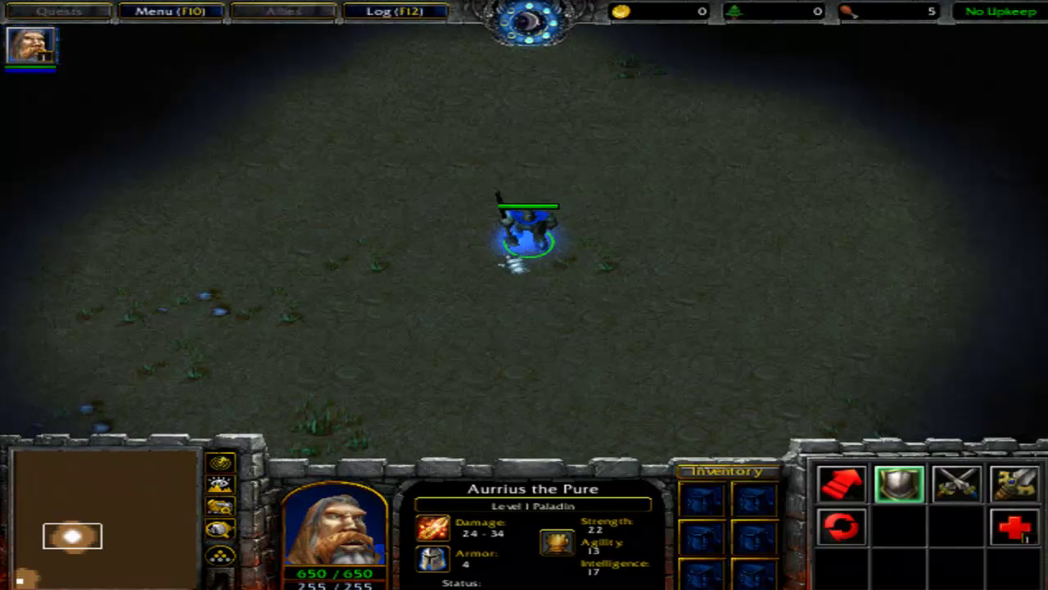
key("o")
right_click(450, 295)
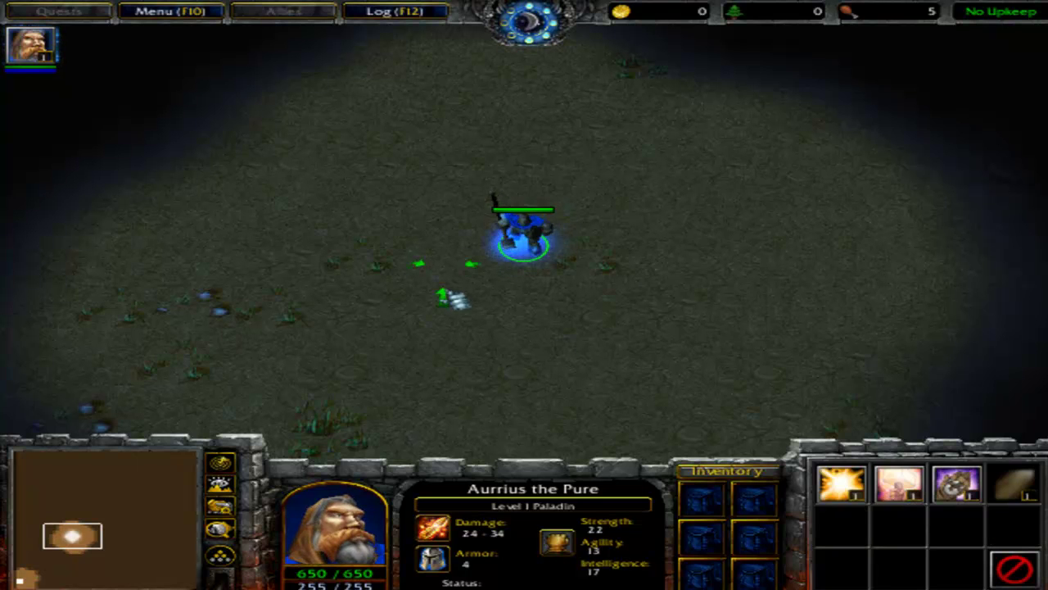
left_click(842, 483)
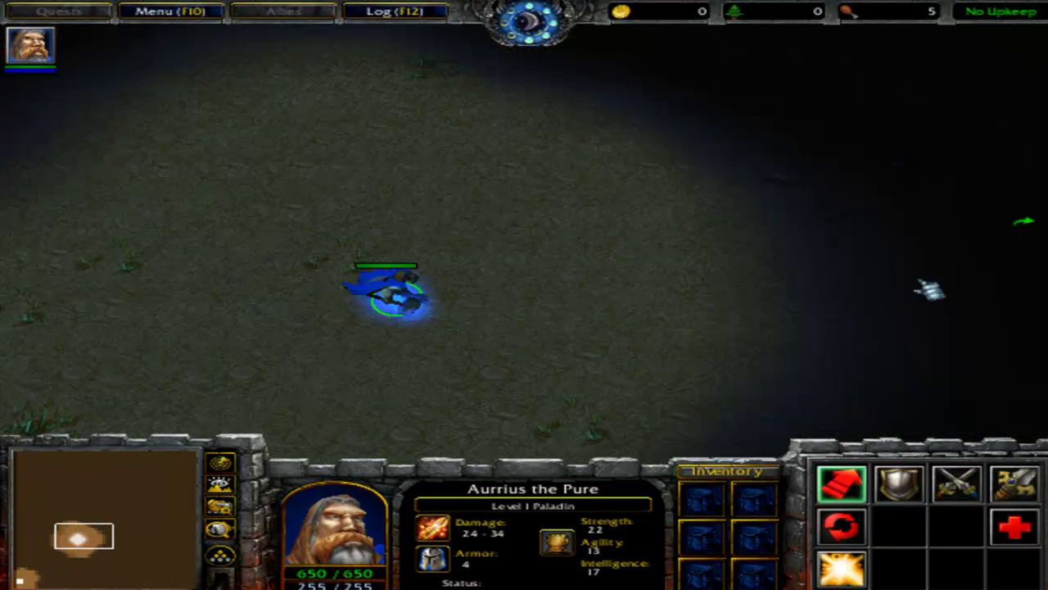
right_click(358, 295)
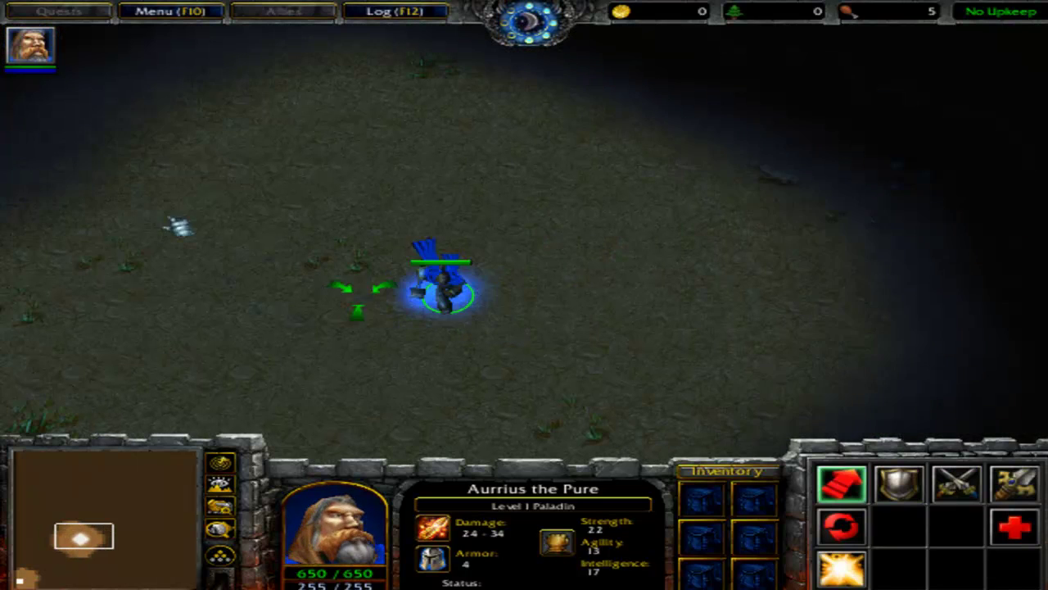
right_click(177, 223)
key("s")
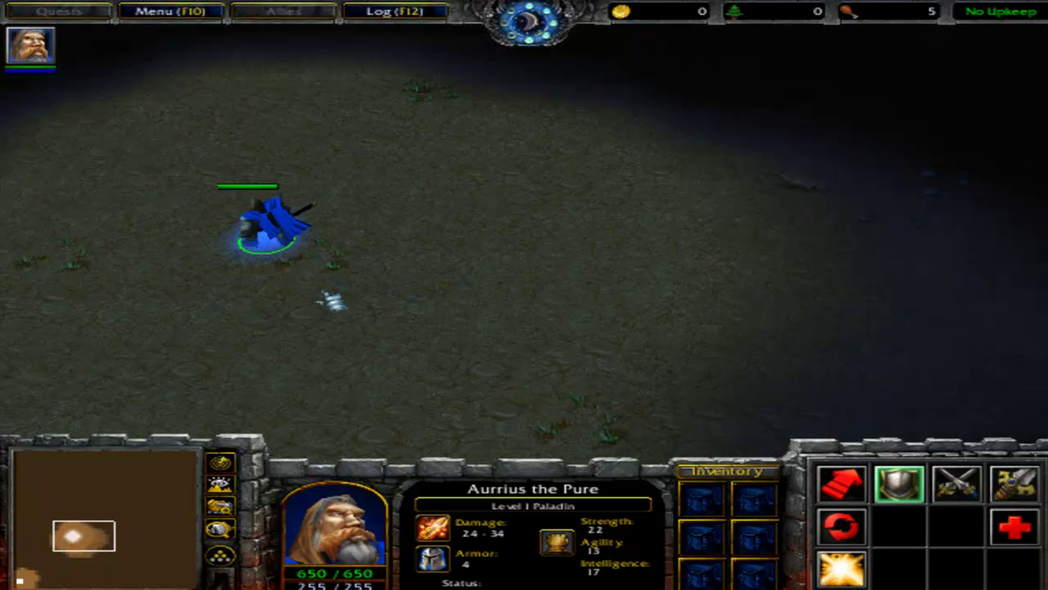